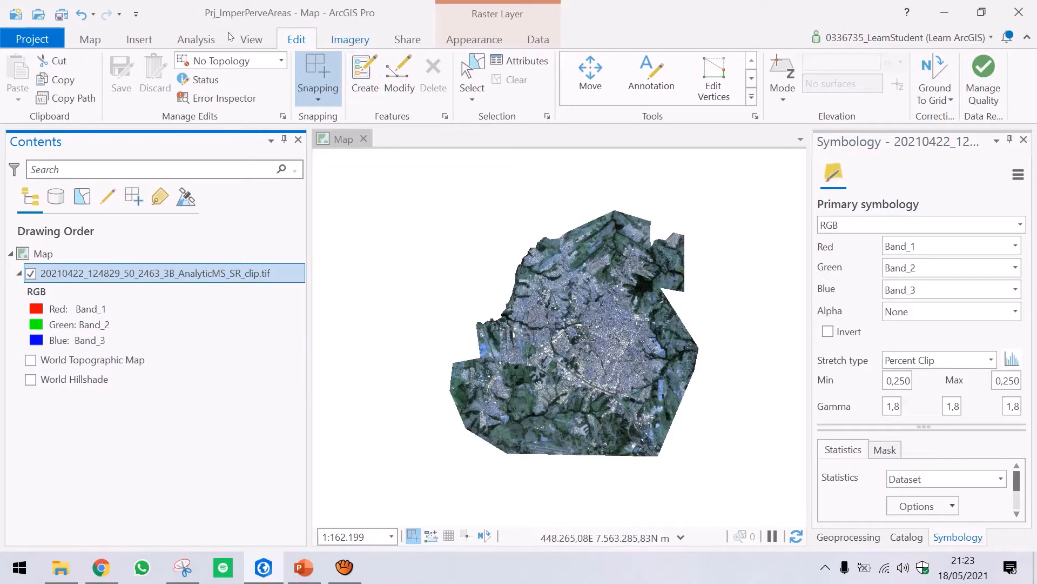
Step: Calculate an NDVI layer from the satellite image, using Band_4 as near infrared and Band_3 as red
scroll(229, 37, "down", 1)
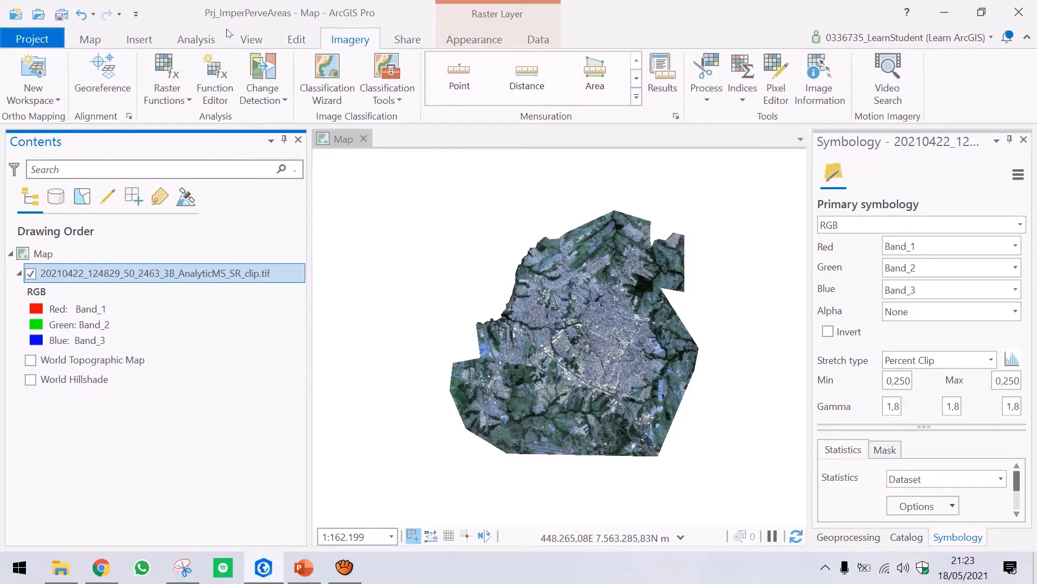
left_click(743, 100)
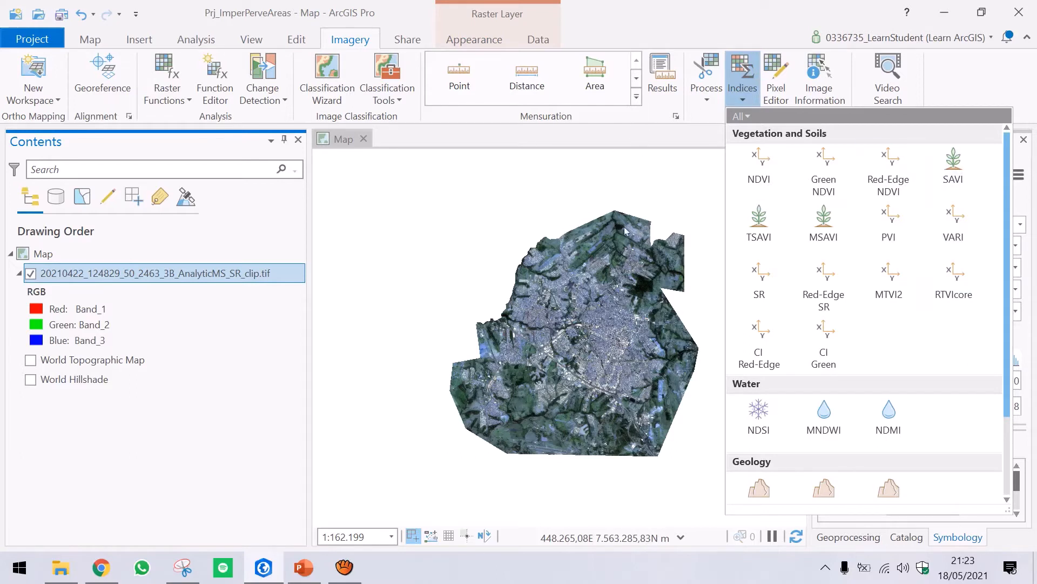
scroll(616, 273, "down", 2)
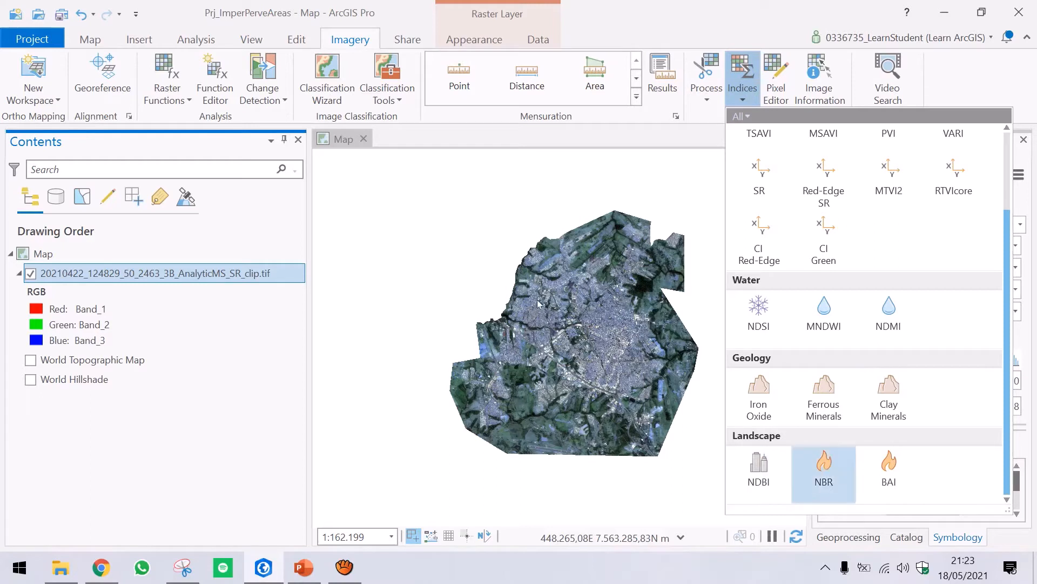
scroll(780, 294, "up", 3)
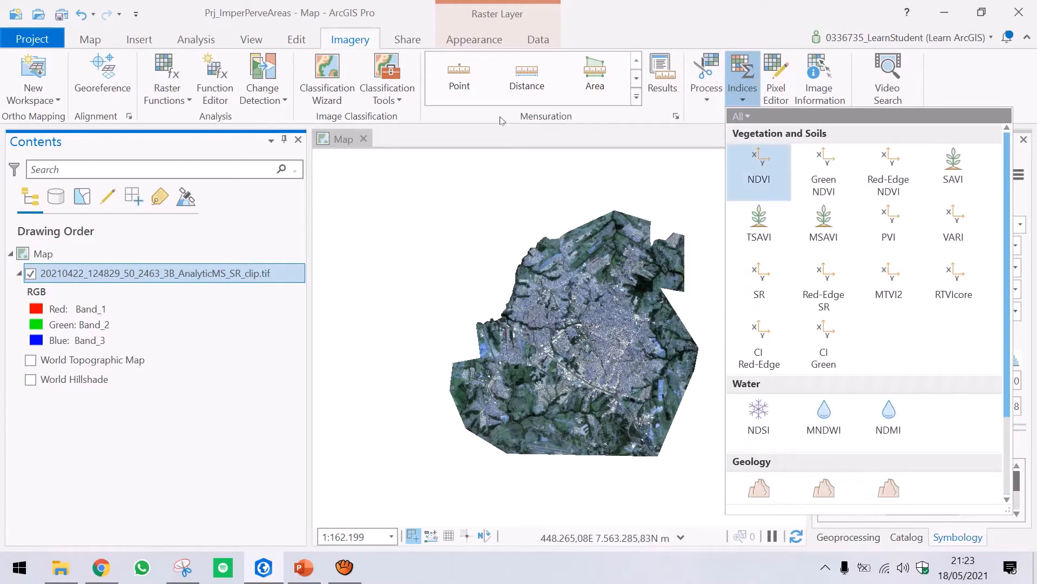
left_click(759, 165)
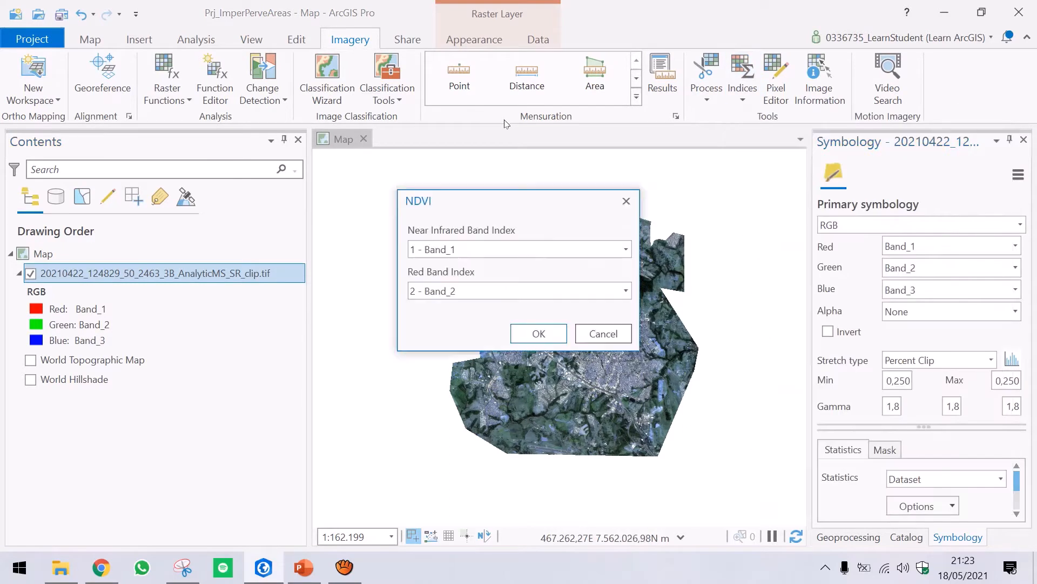
left_click_drag(416, 201, 239, 192)
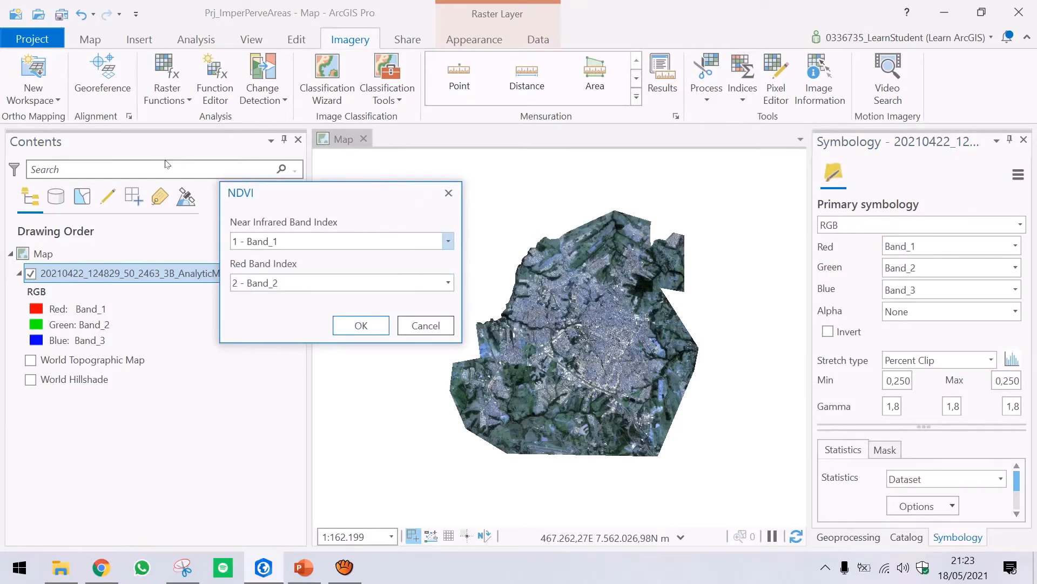
left_click(301, 241)
left_click(265, 308)
left_click(447, 282)
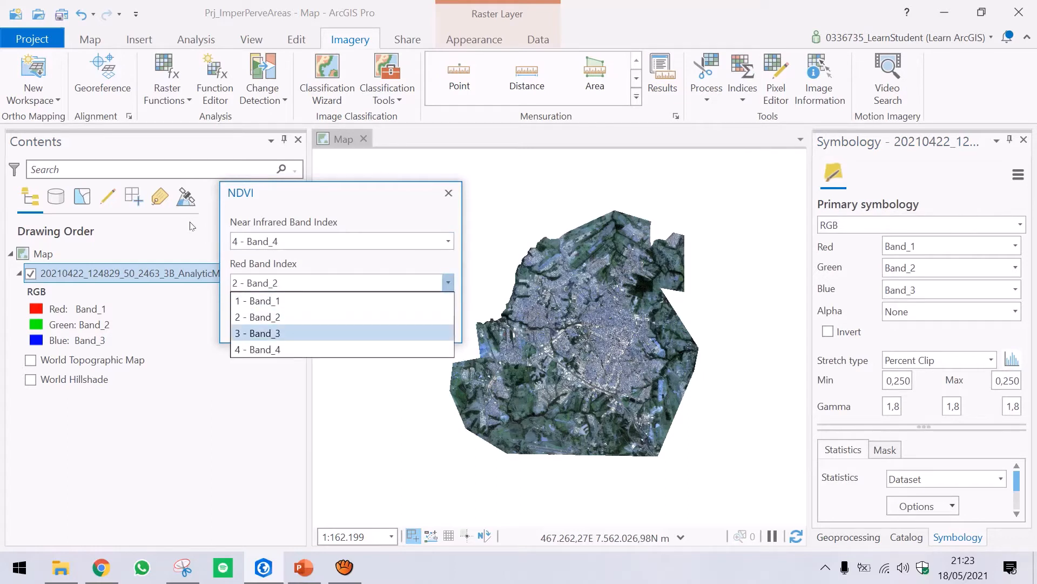
left_click(259, 333)
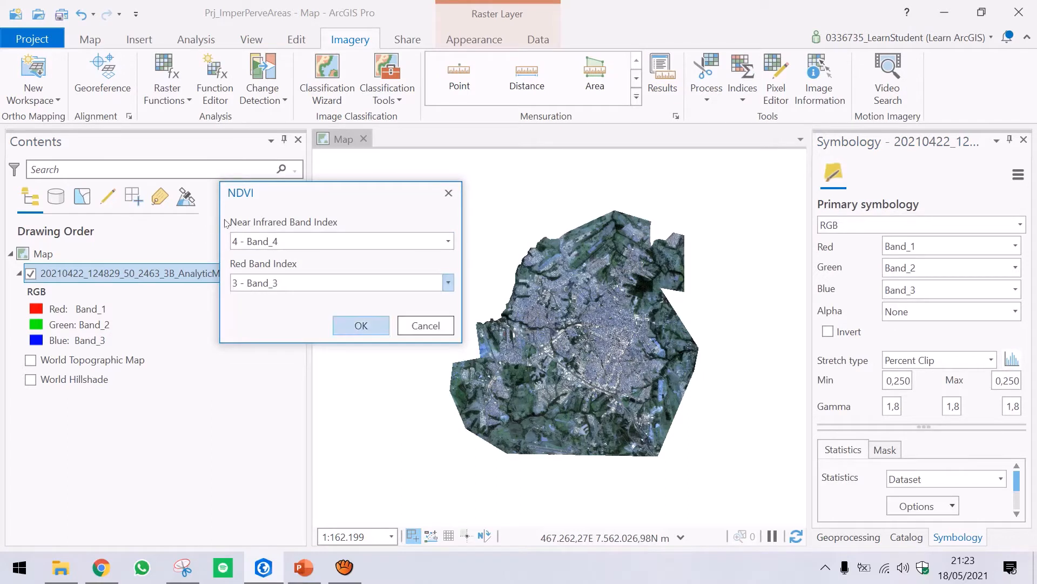
key("Return")
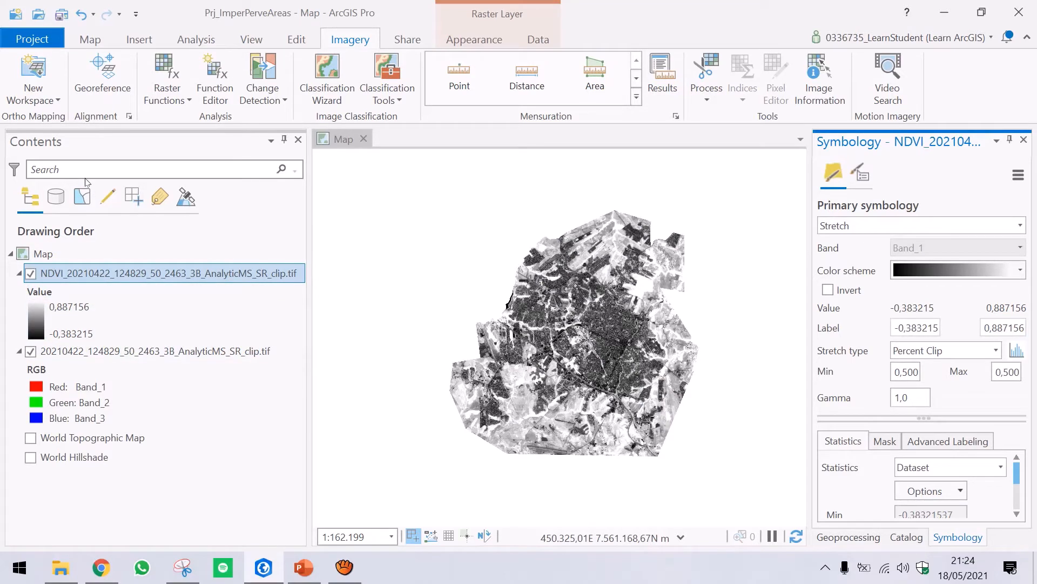
right_click(128, 273)
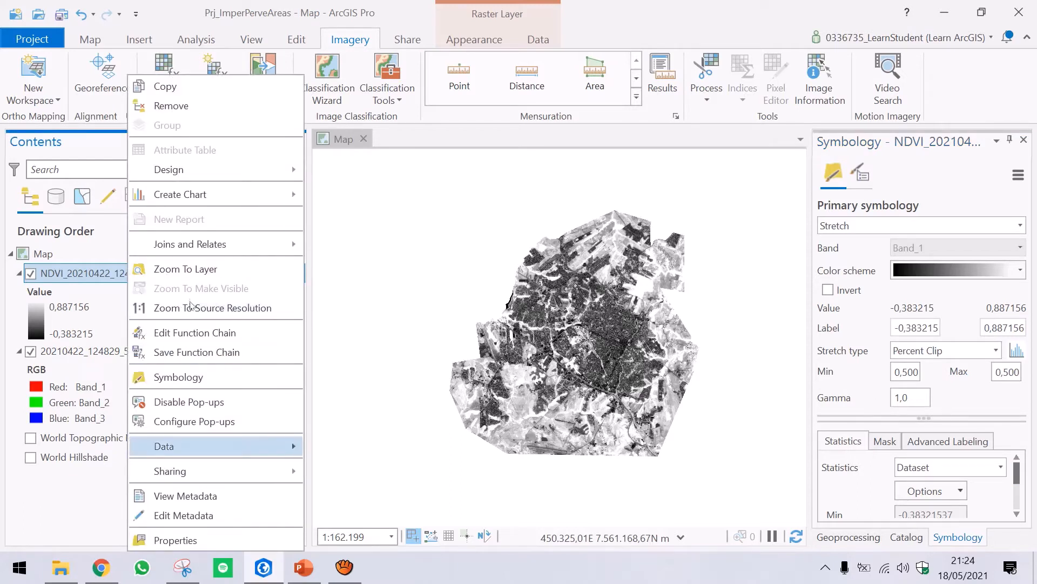
mouse_move(195, 446)
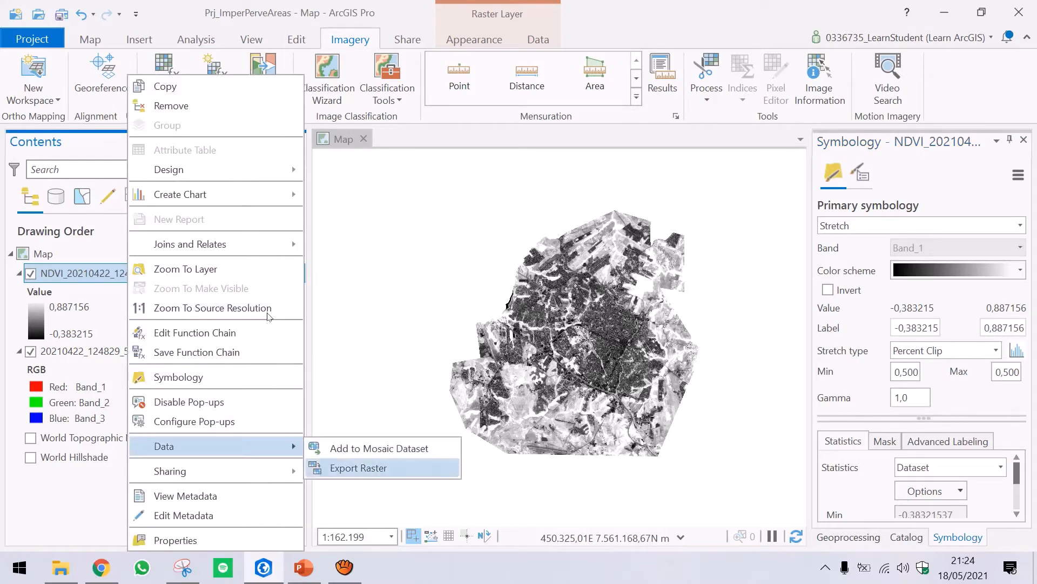
left_click(408, 22)
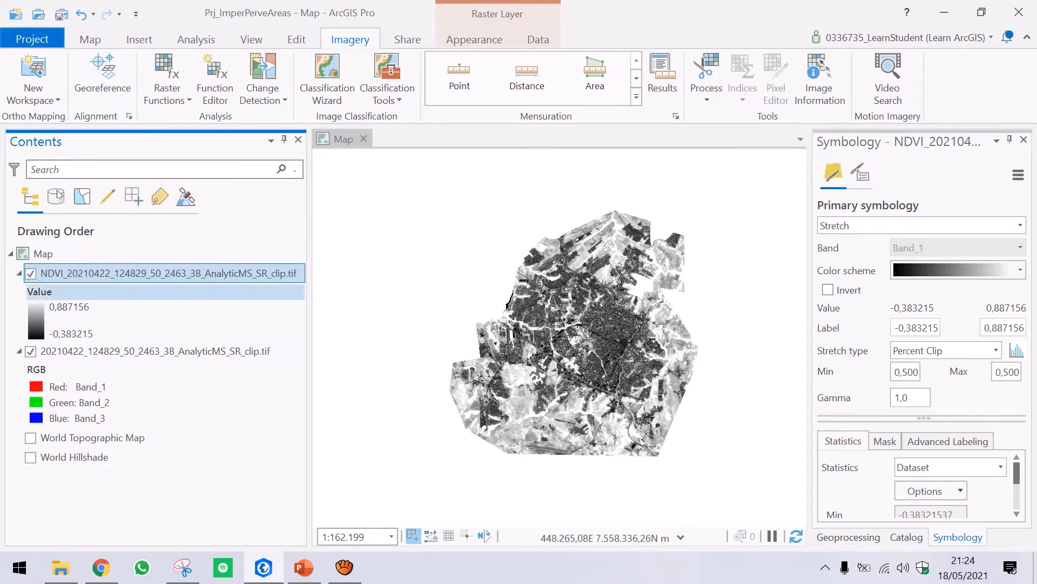
right_click(101, 274)
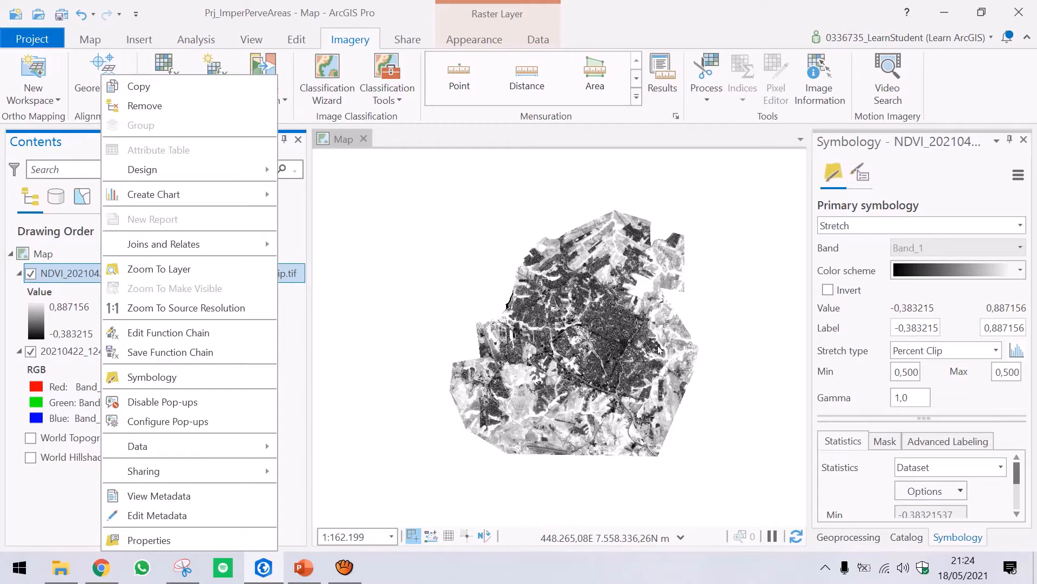
left_click(975, 535)
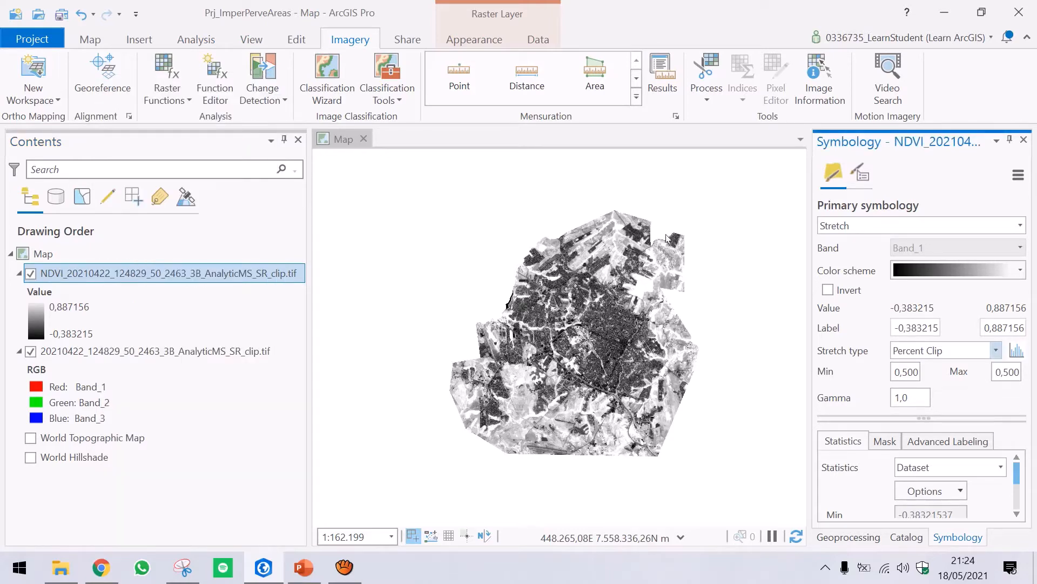
Step: Set the NDVI layer's stretch type to Minimum Maximum
left_click(996, 350)
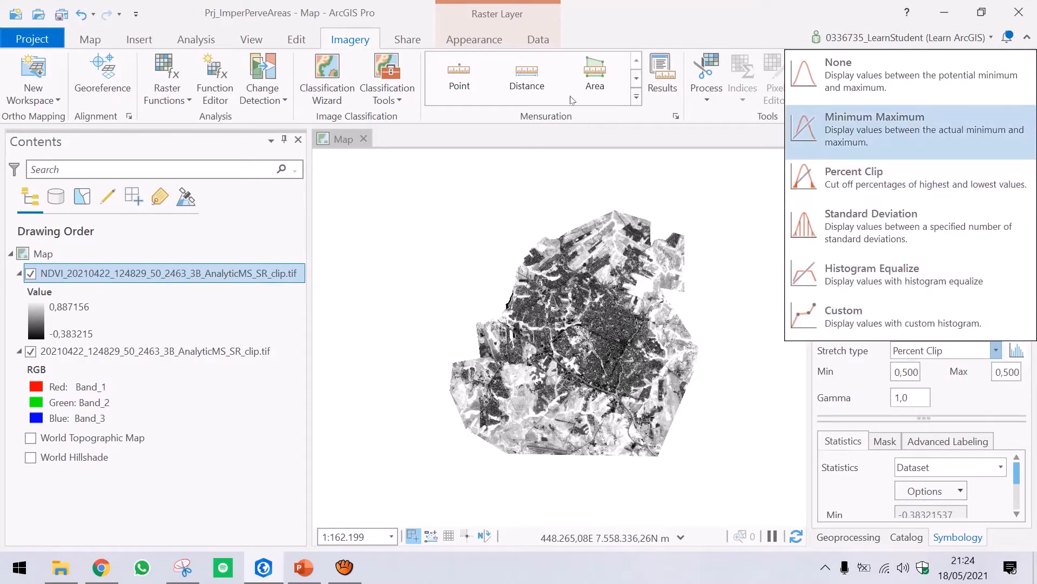
left_click(856, 144)
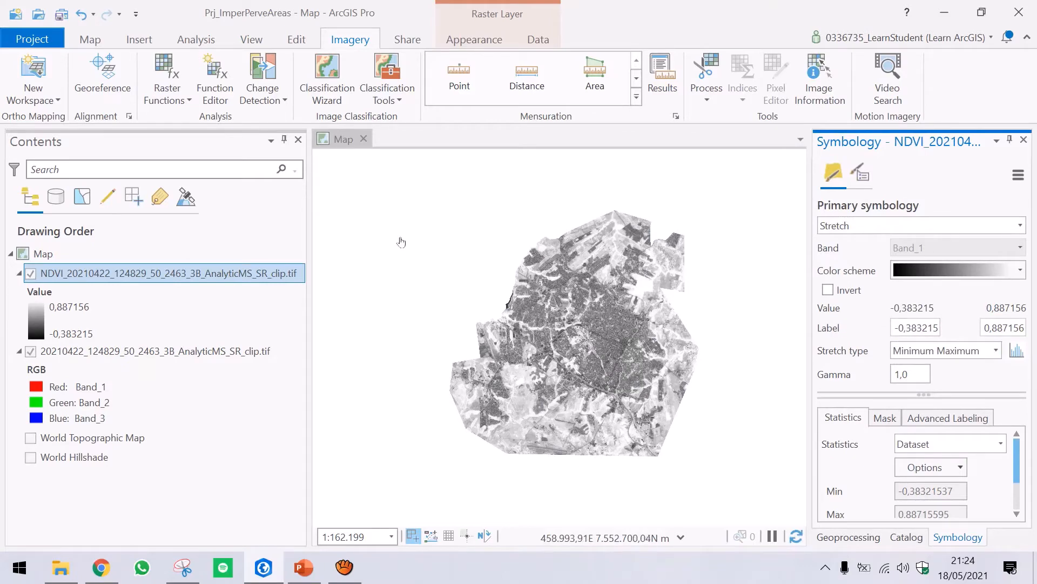
scroll(595, 227, "up", 2)
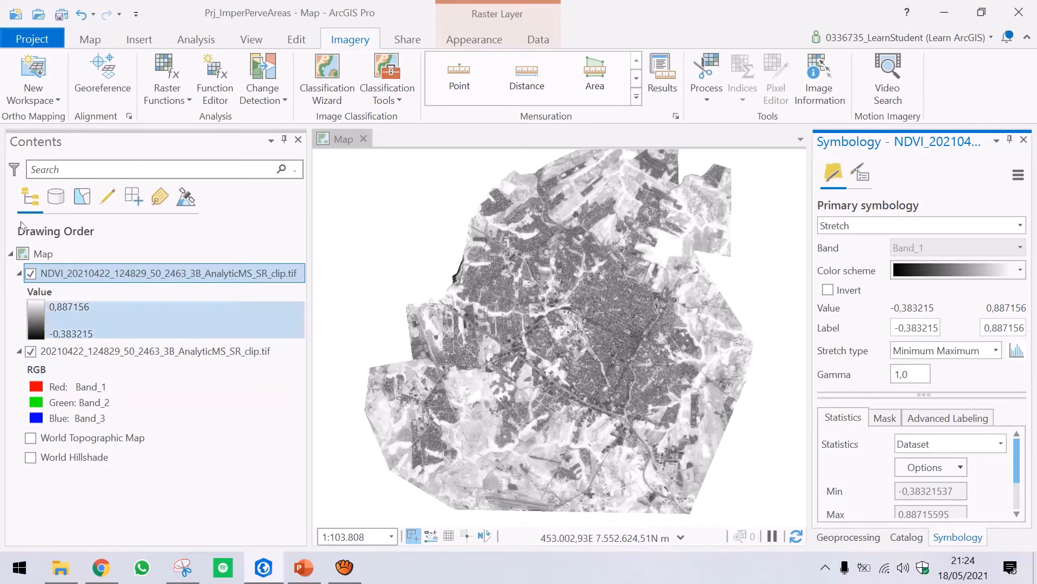
left_click_drag(983, 327, 1025, 328)
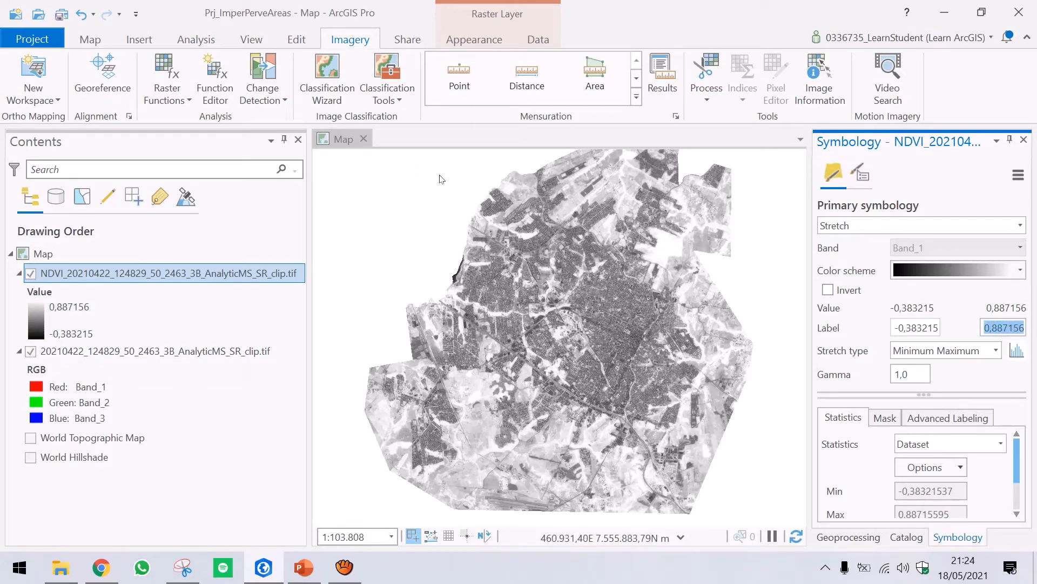
Step: Compare the NDVI layer with the World Topographic Map and the RGB image at the reservoir on the image's western edge
scroll(319, 201, "up", 2)
scroll(332, 183, "up", 3)
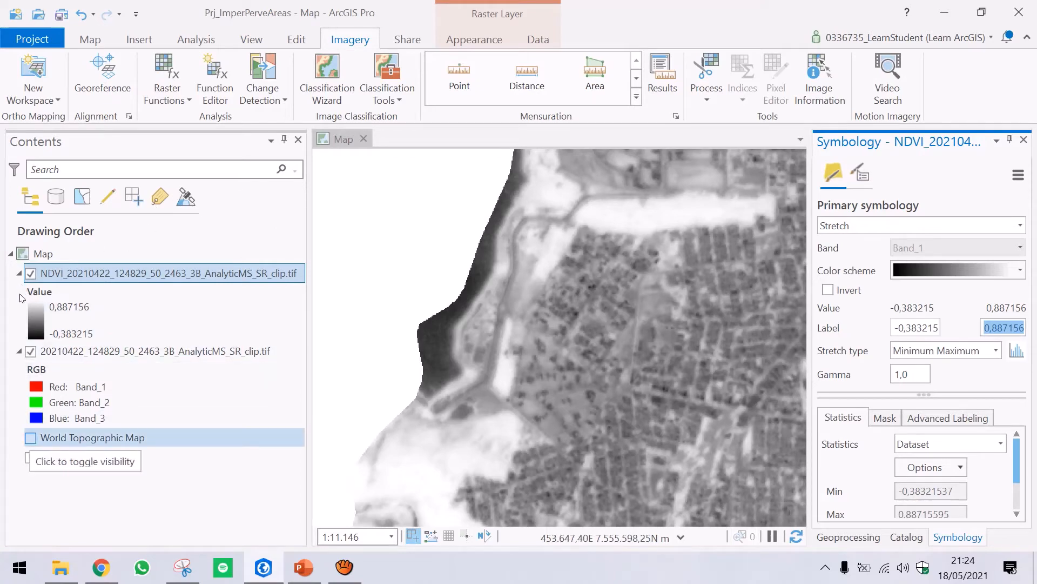
left_click(30, 438)
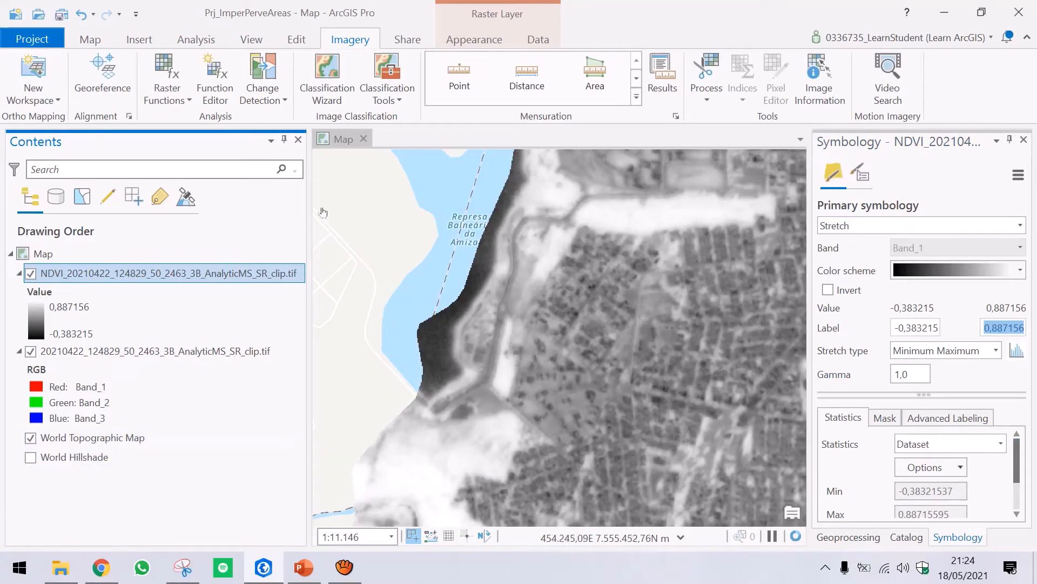
left_click(30, 272)
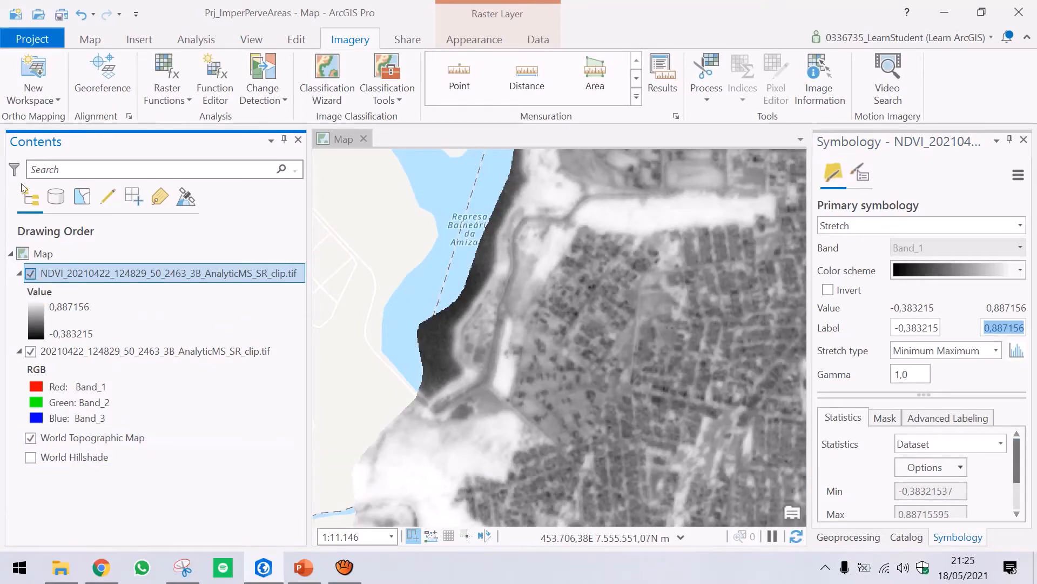
key("space")
key("space")
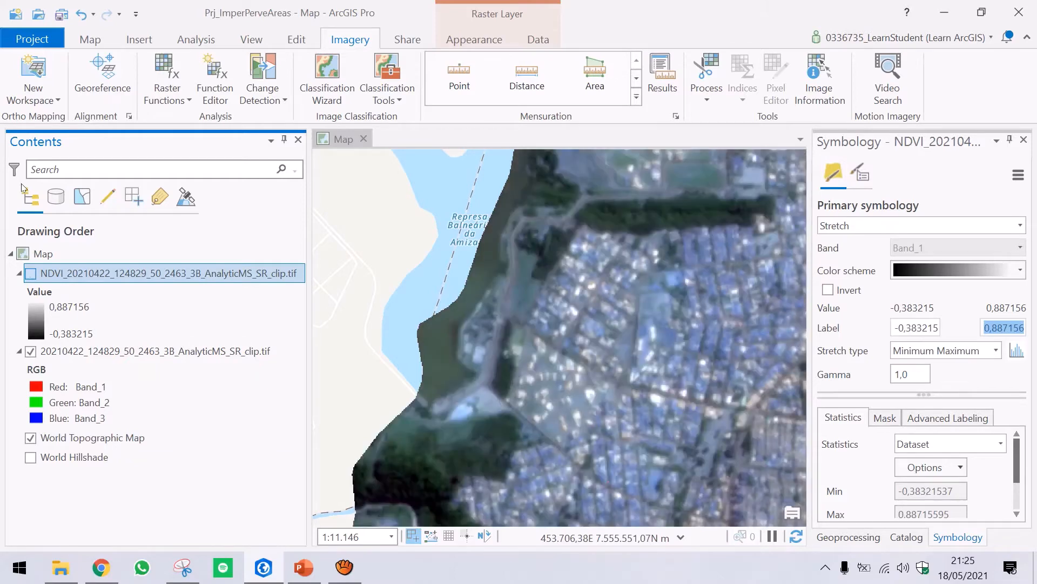
key("space")
key("space")
left_click(31, 437)
Step: Compare the RGB image with the NDVI layer over the dense forest beside the urban area in the northeast
scroll(365, 260, "down", 3)
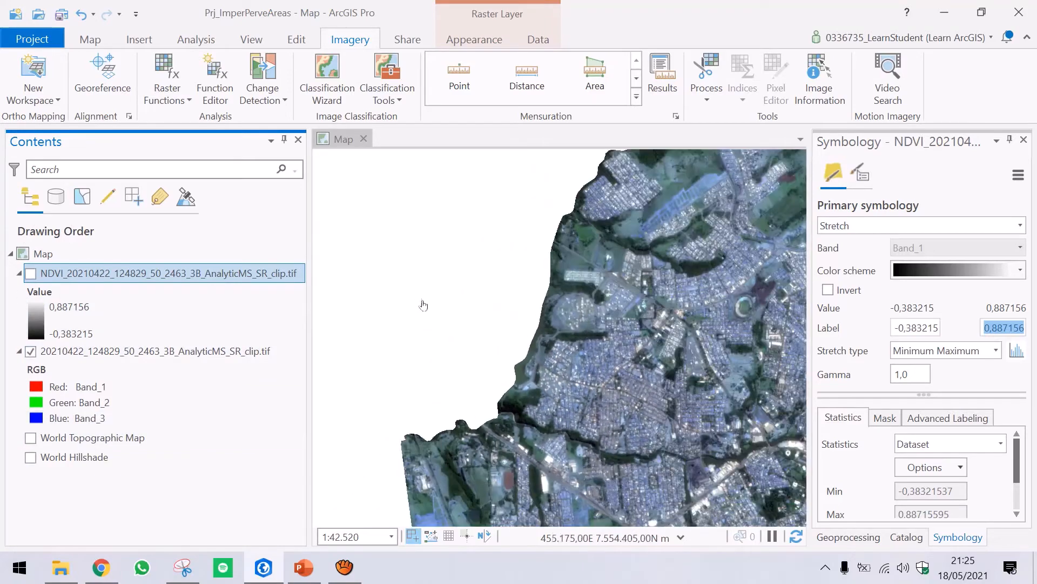
left_click_drag(412, 282, 359, 267)
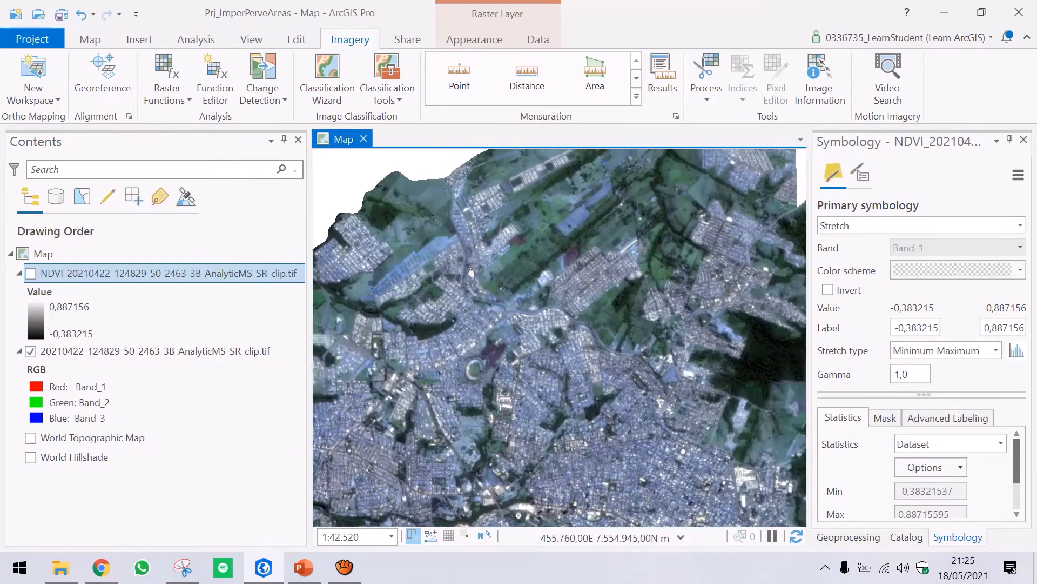
scroll(367, 243, "up", 2)
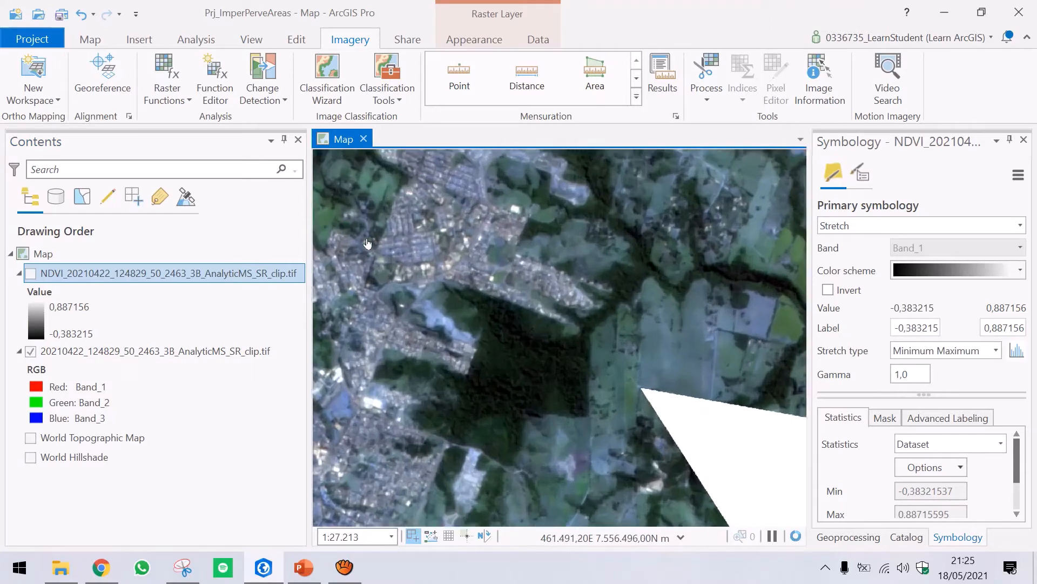
scroll(367, 243, "up", 2)
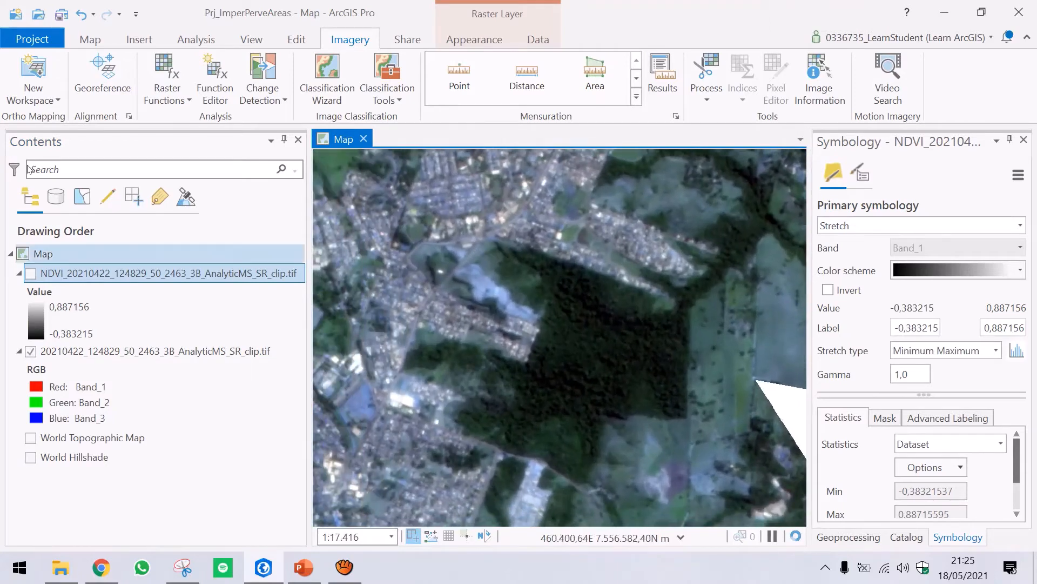
left_click(31, 273)
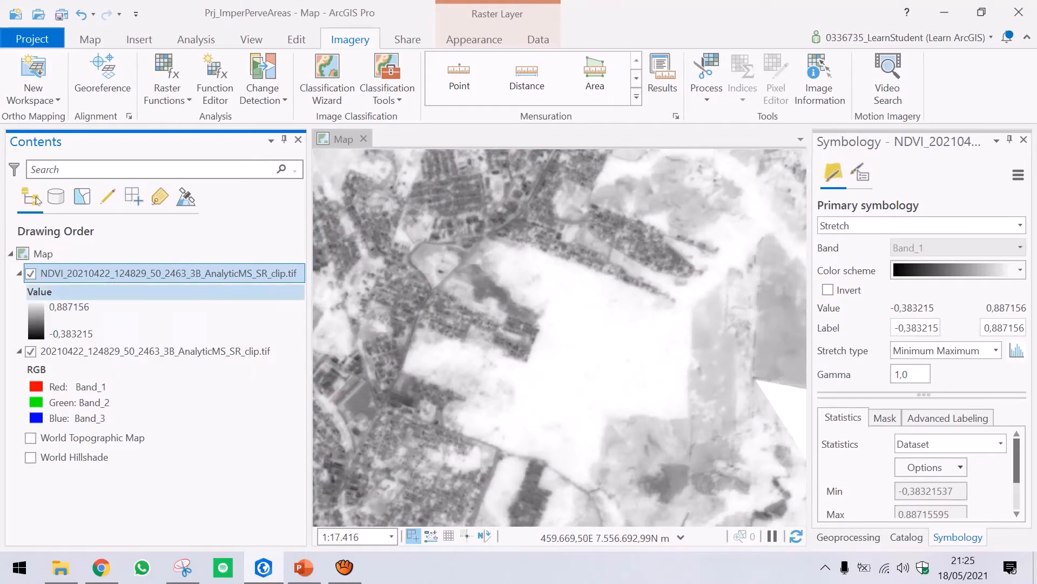
key("Down")
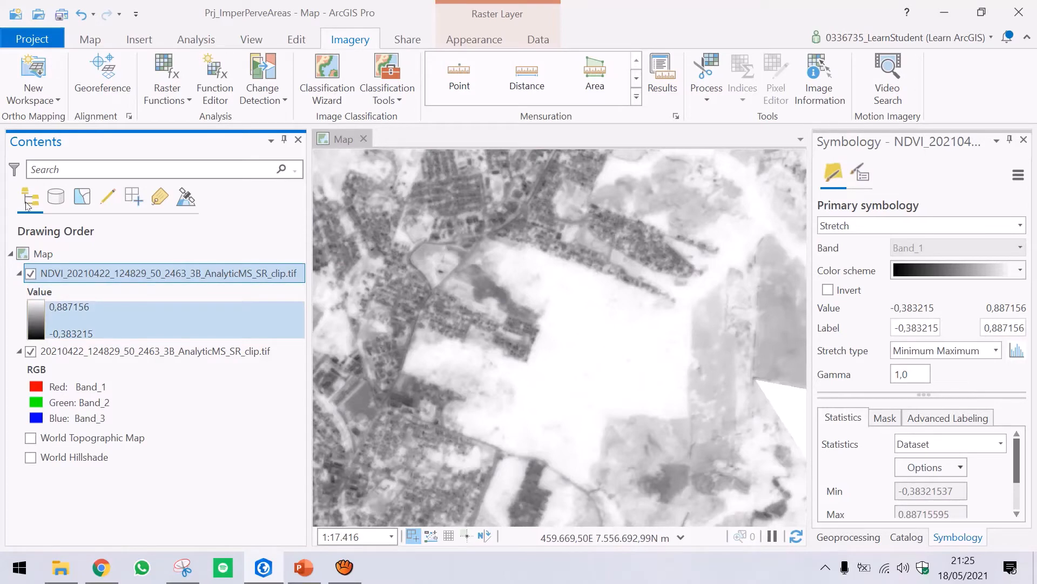
Step: Hide the original RGB image and inspect NDVI pixel values at several points in the forest and the built-up area
left_click(71, 40)
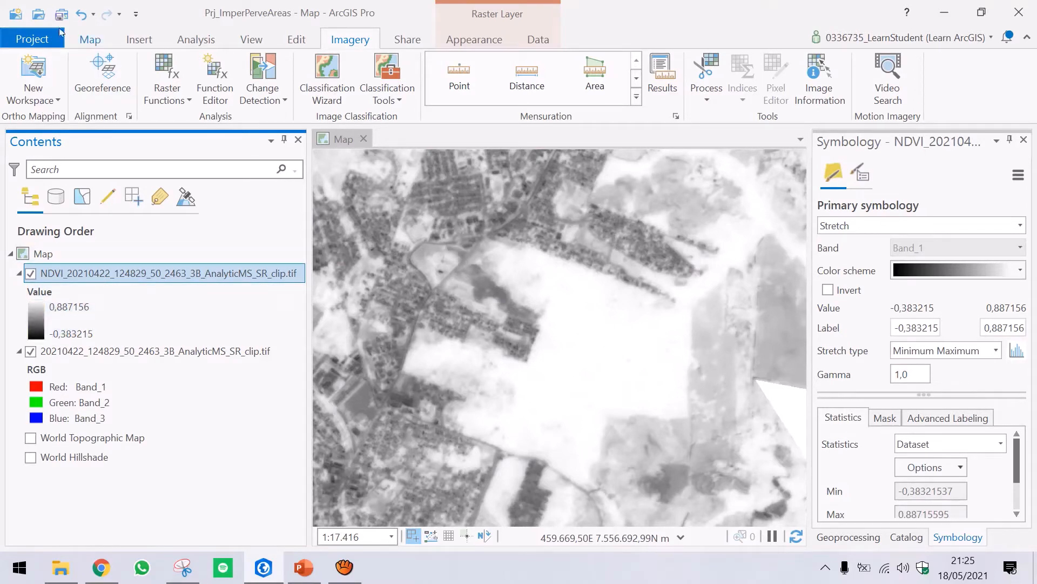
left_click(30, 351)
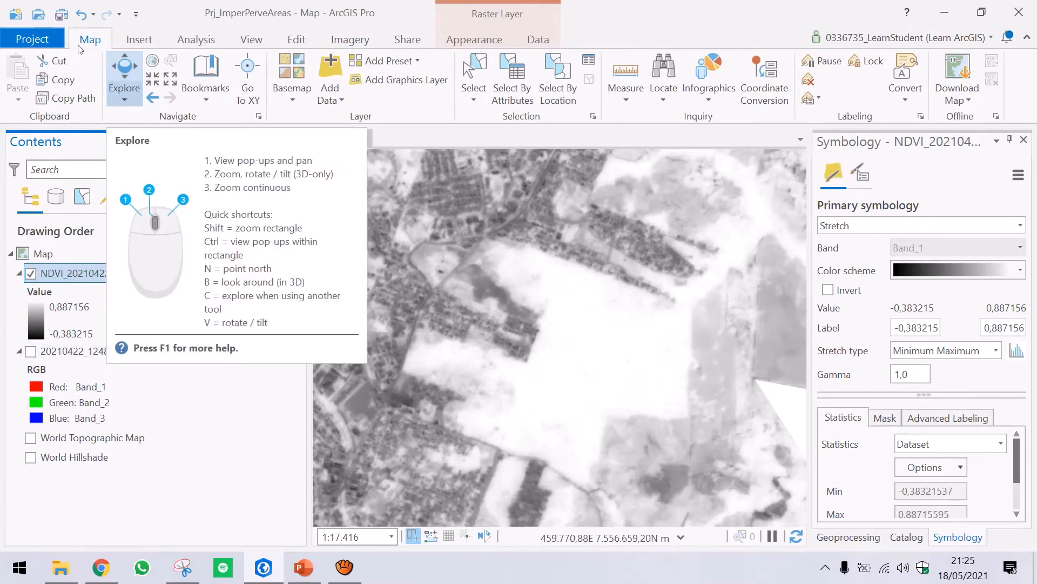
left_click(404, 238)
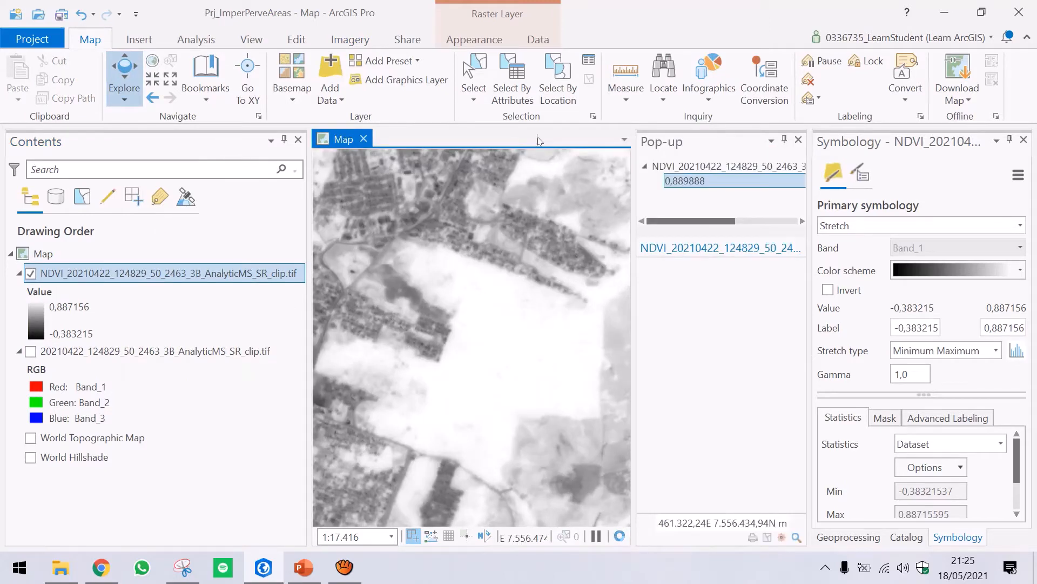
left_click_drag(542, 139, 561, 138)
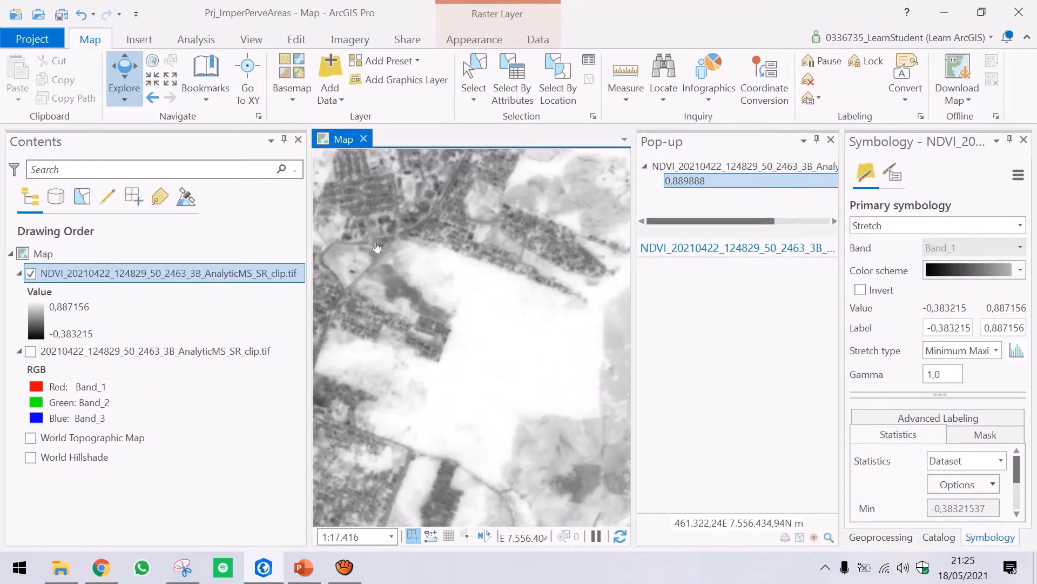
left_click(385, 260)
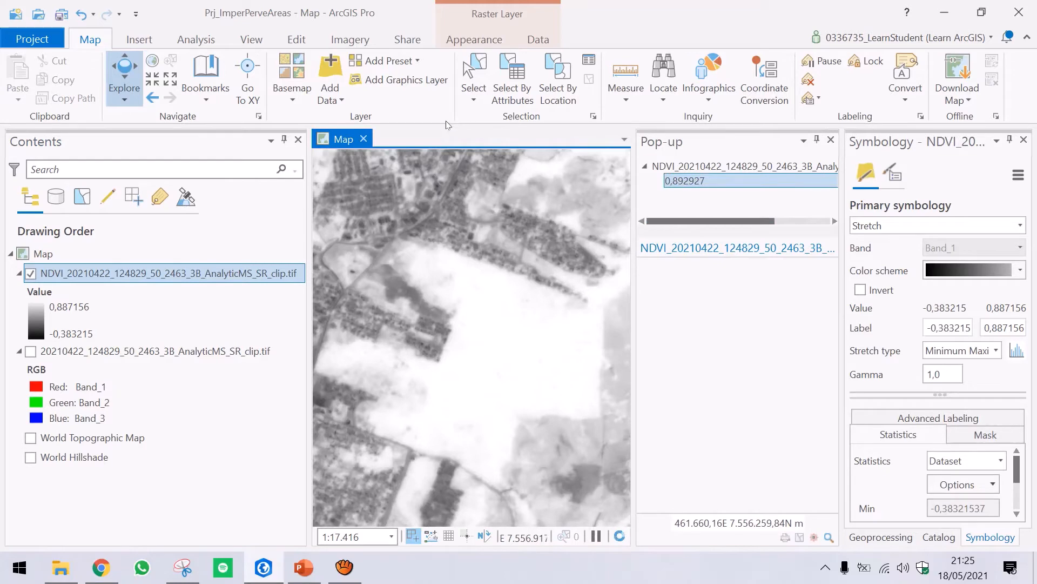
left_click(321, 285)
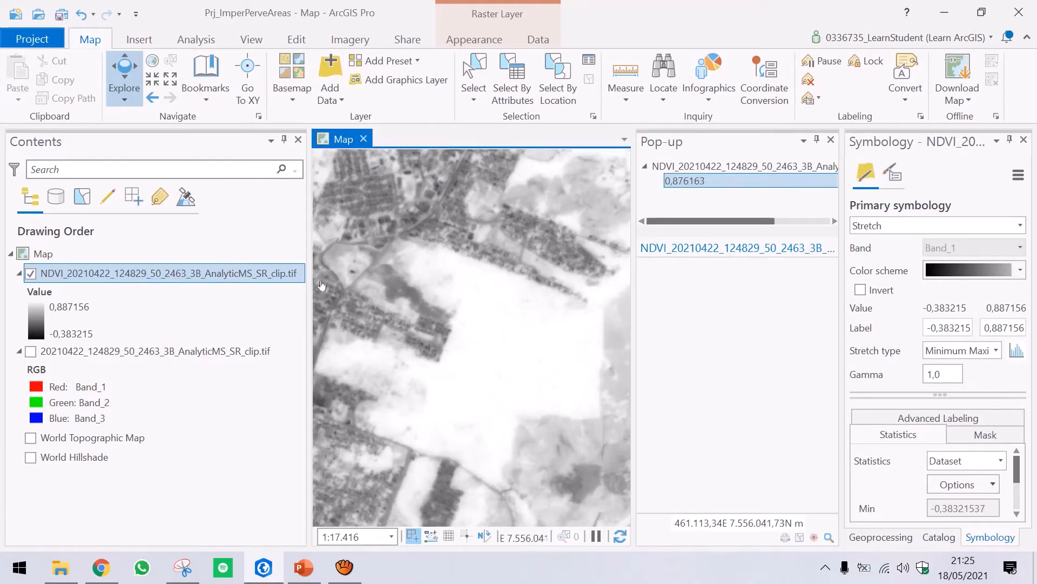
left_click(295, 336)
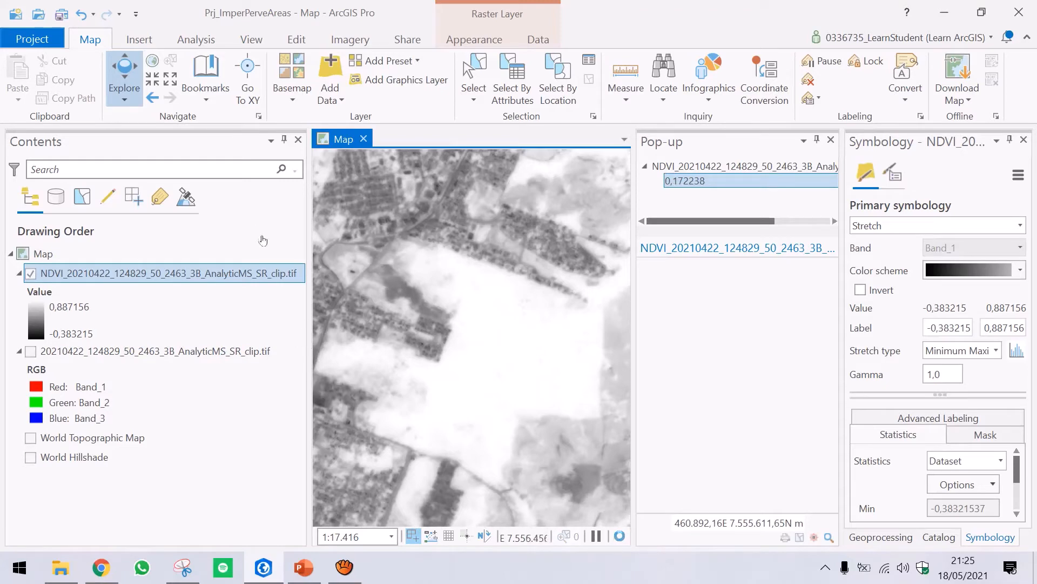
Step: Inspect the NDVI pixel value of the reservoir at the image's western edge
scroll(264, 243, "down", 2)
left_click_drag(248, 252, 313, 272)
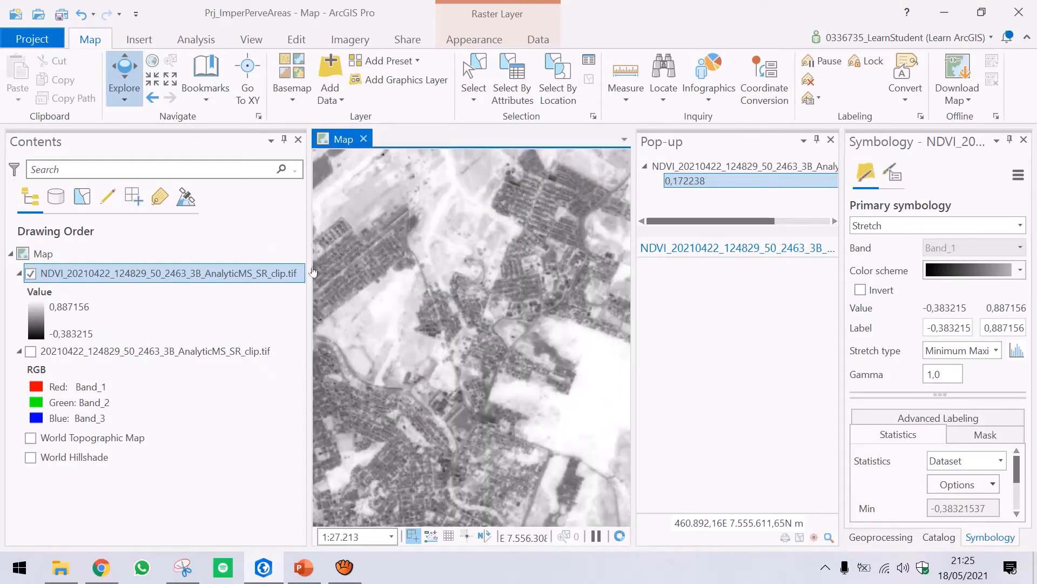
scroll(280, 271, "down", 4)
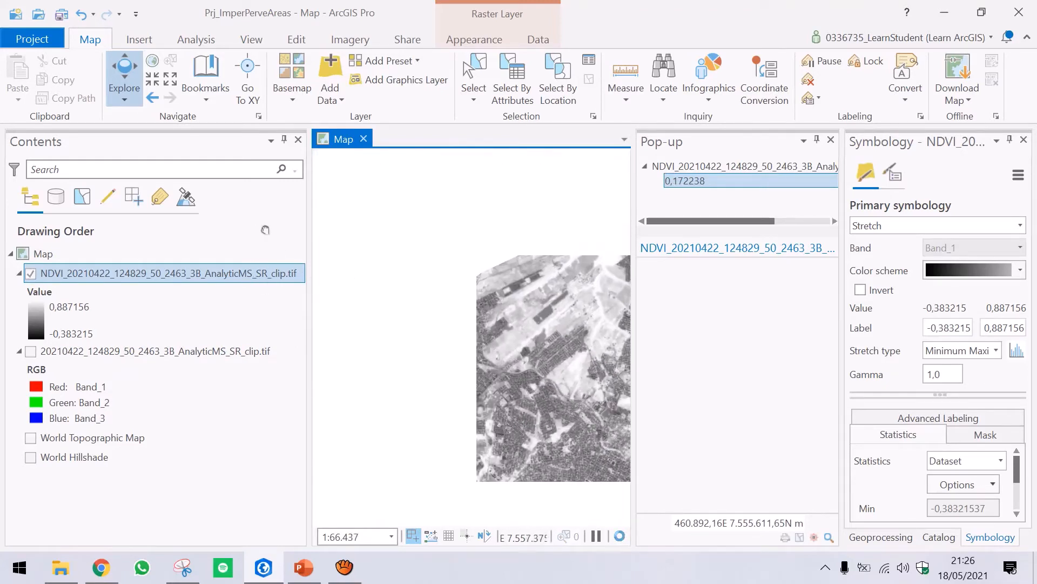
scroll(265, 229, "up", 4)
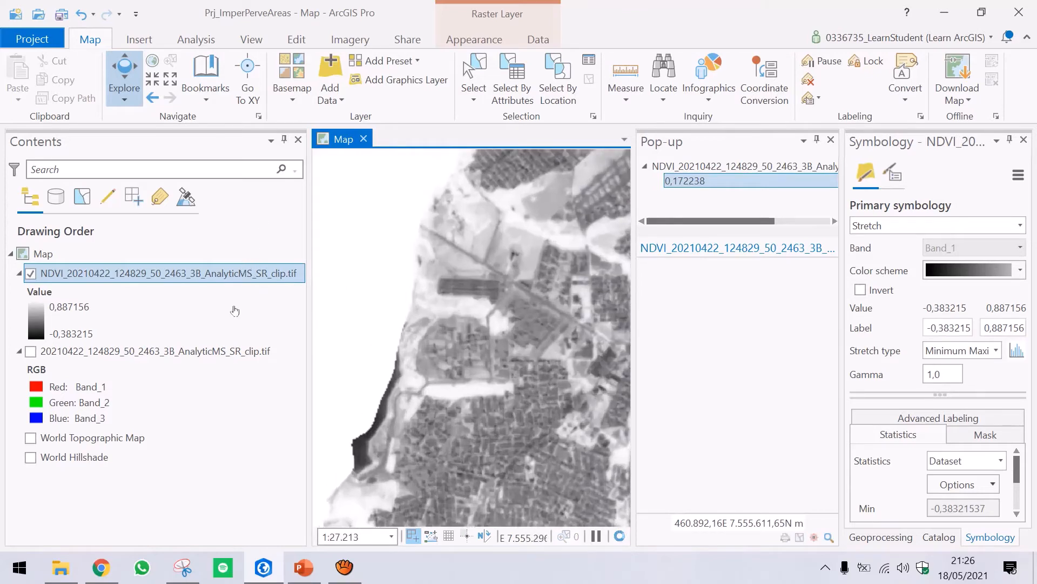
scroll(235, 311, "up", 6)
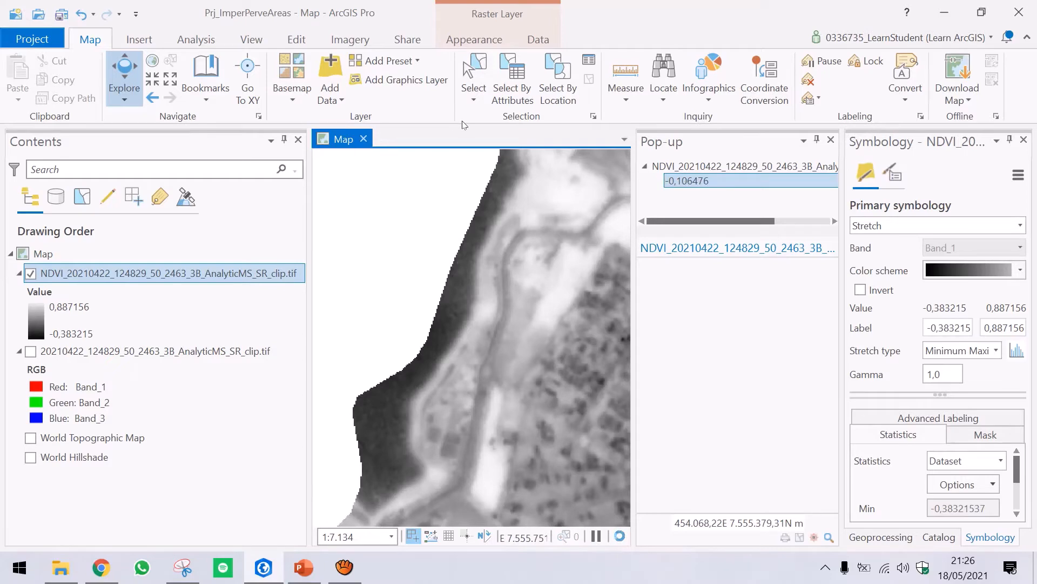
Step: Show the original RGB image again and compare it with the NDVI layer over the forest and pastures in the northeast
scroll(314, 247, "down", 6)
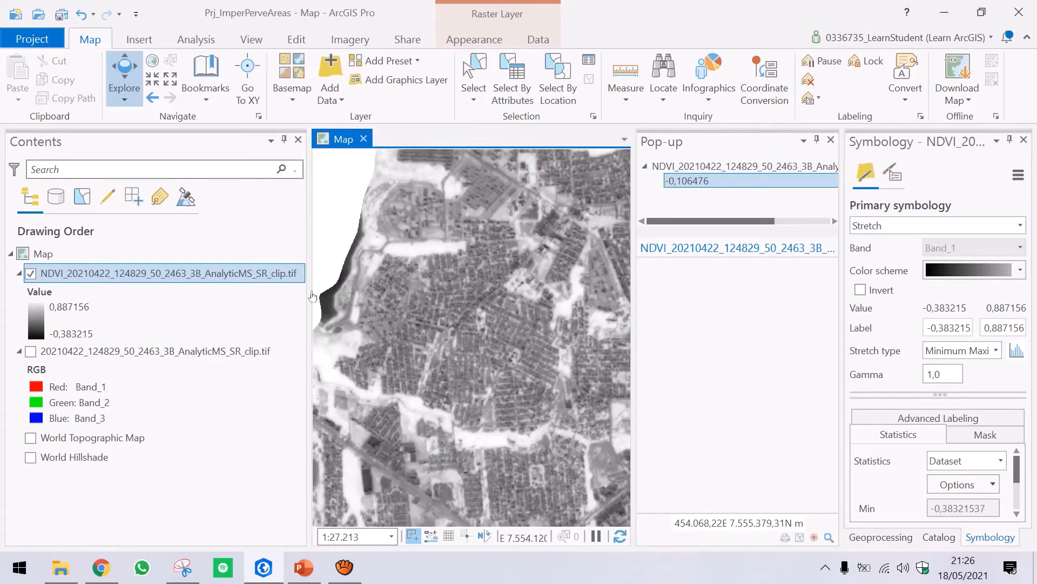
left_click_drag(312, 296, 292, 217)
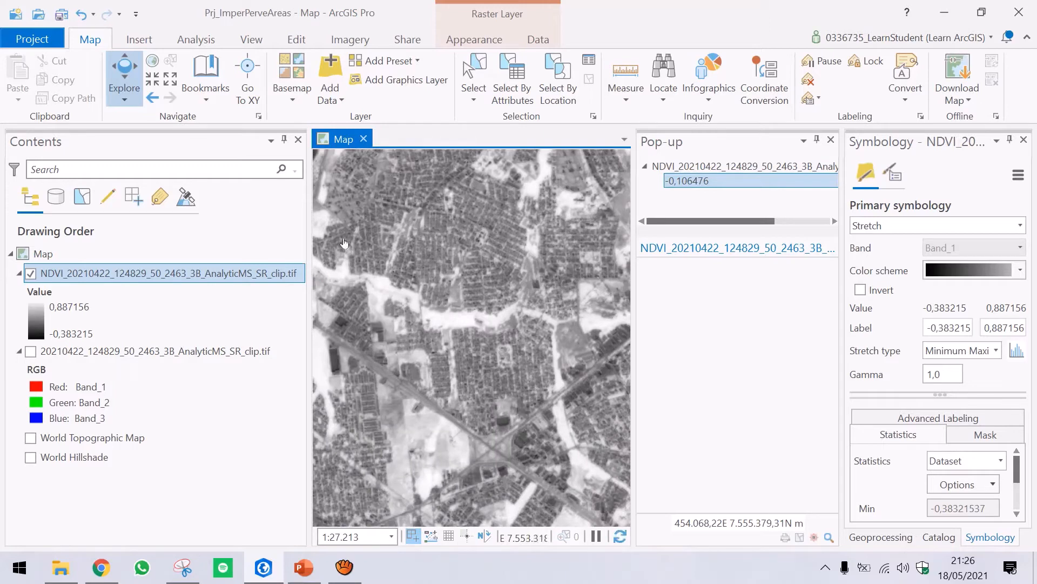
scroll(346, 246, "down", 2)
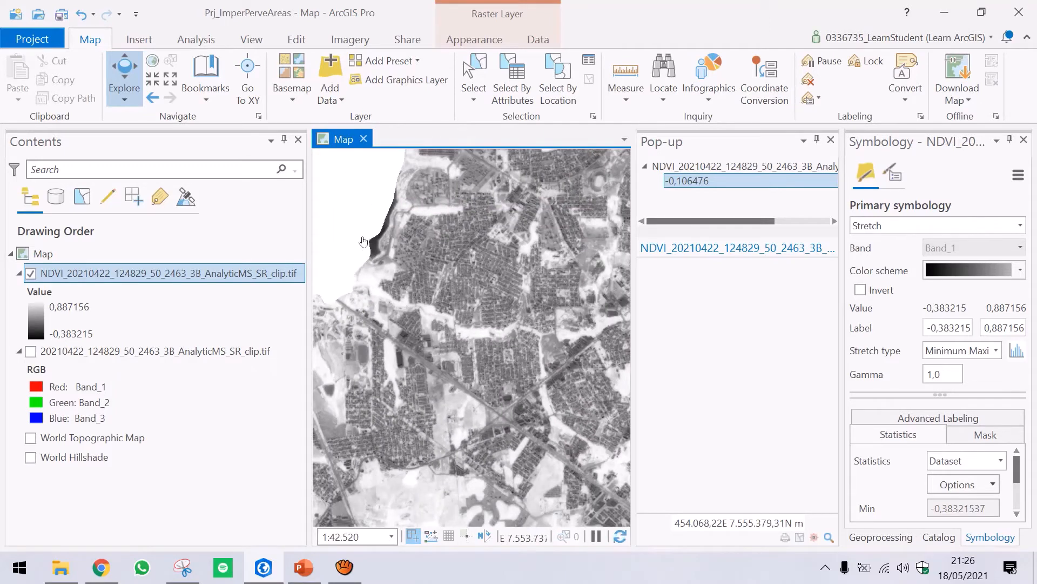
left_click_drag(383, 203, 262, 274)
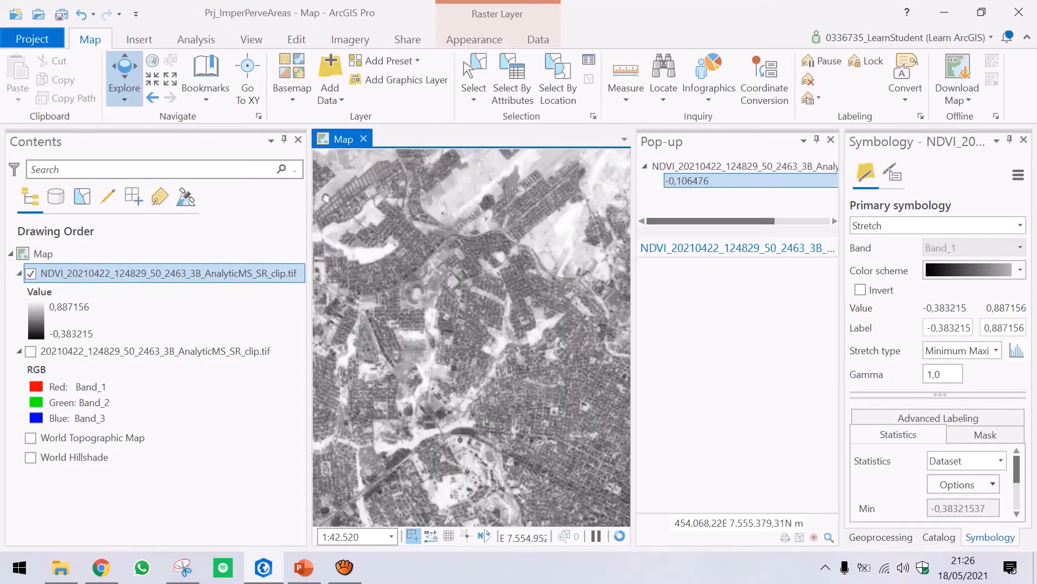
left_click_drag(326, 196, 261, 278)
left_click_drag(501, 300, 264, 205)
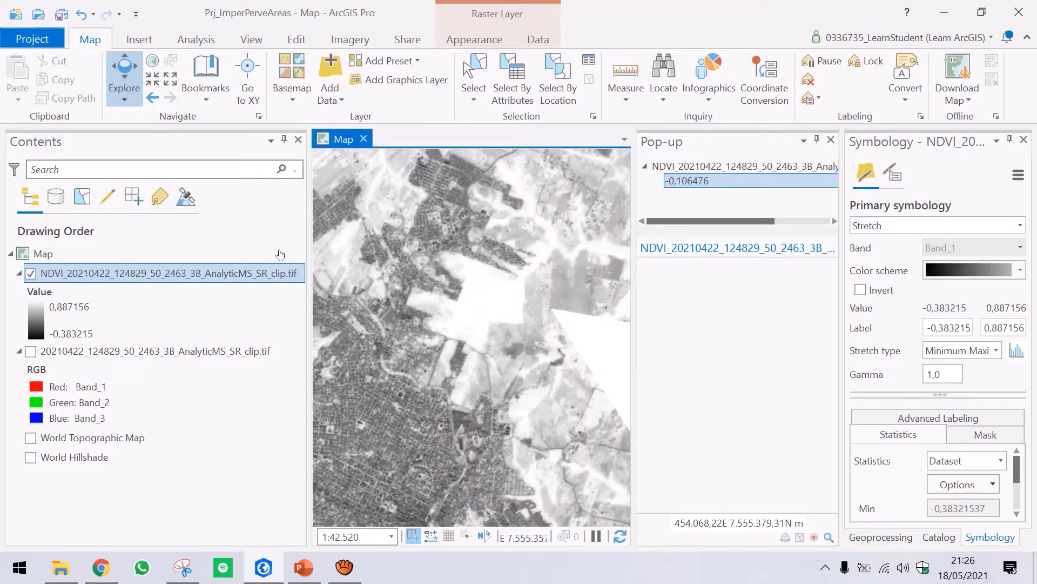
scroll(315, 257, "up", 4)
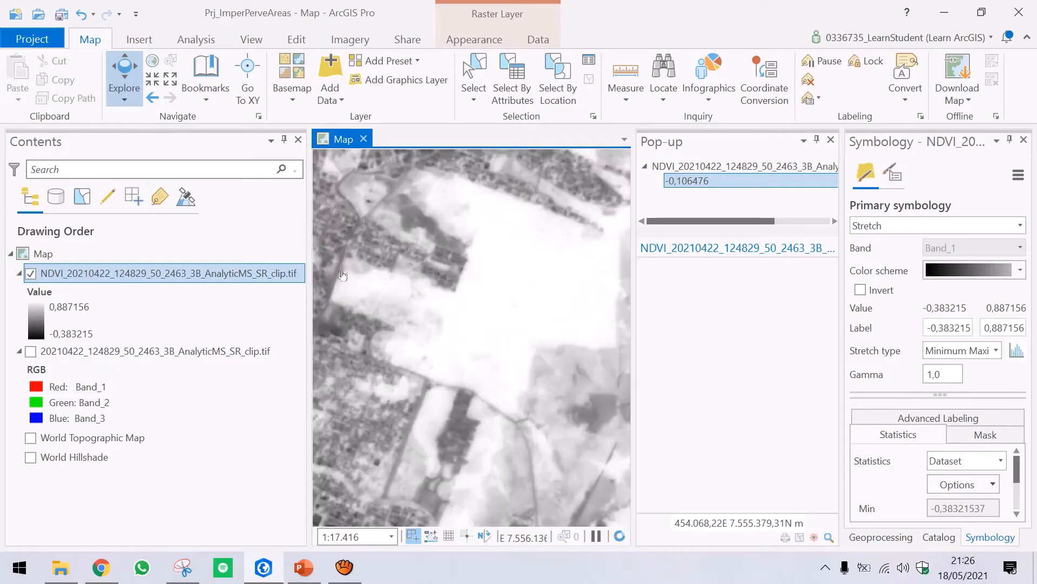
left_click_drag(332, 280, 273, 198)
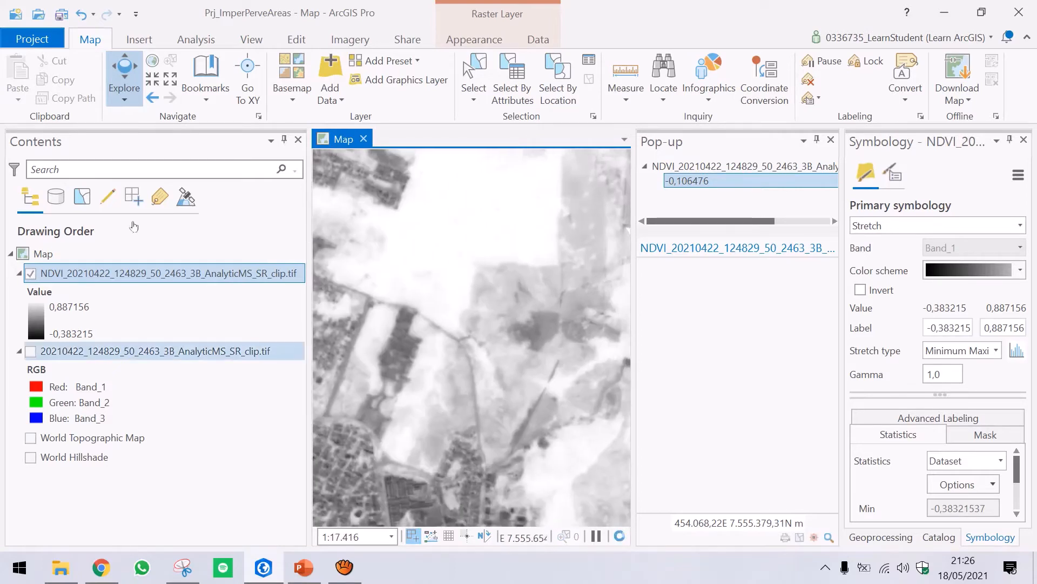
left_click(30, 350)
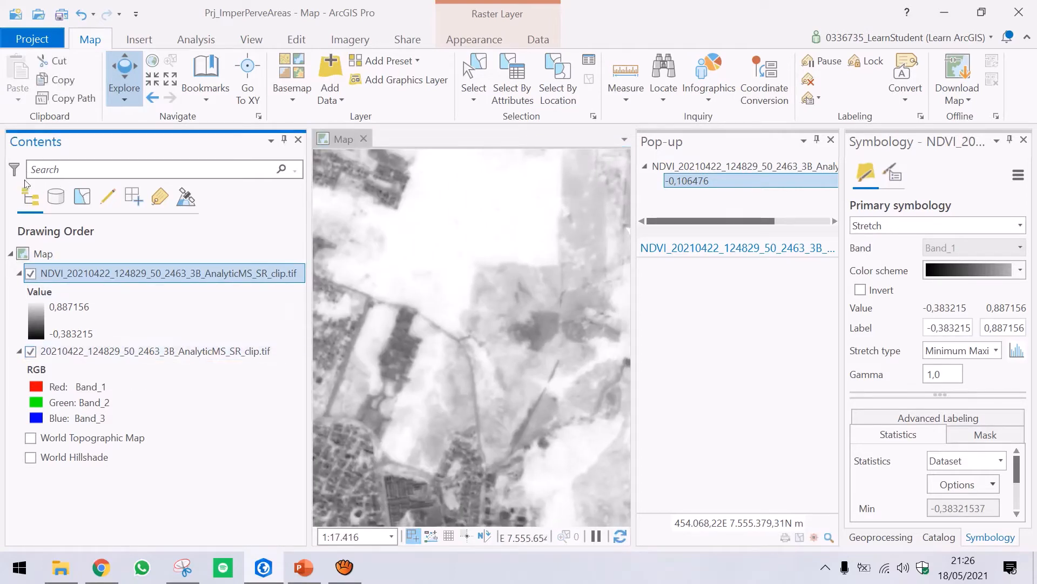
key("space")
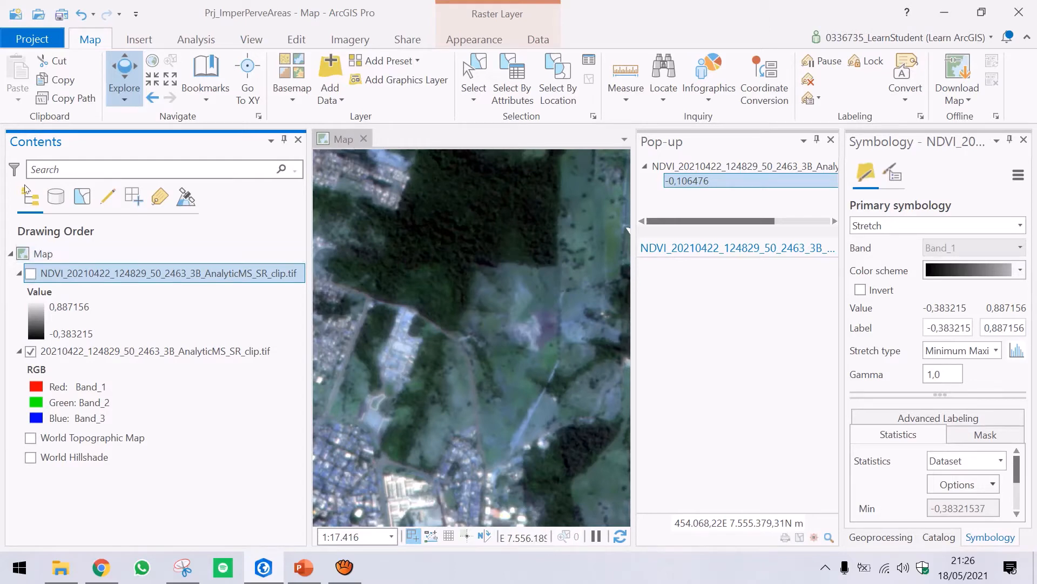
left_click(30, 273)
Step: Inspect NDVI pixel values in the northeastern pasture, forest and built-up area, checking the land cover against the RGB image
left_click(390, 152)
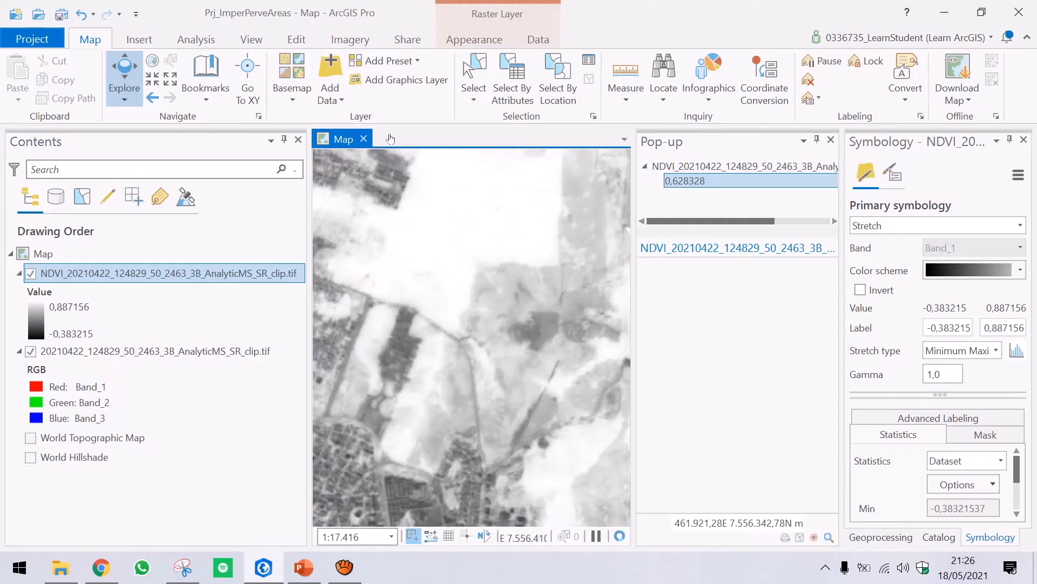
left_click(352, 145)
left_click(396, 193)
left_click(384, 305)
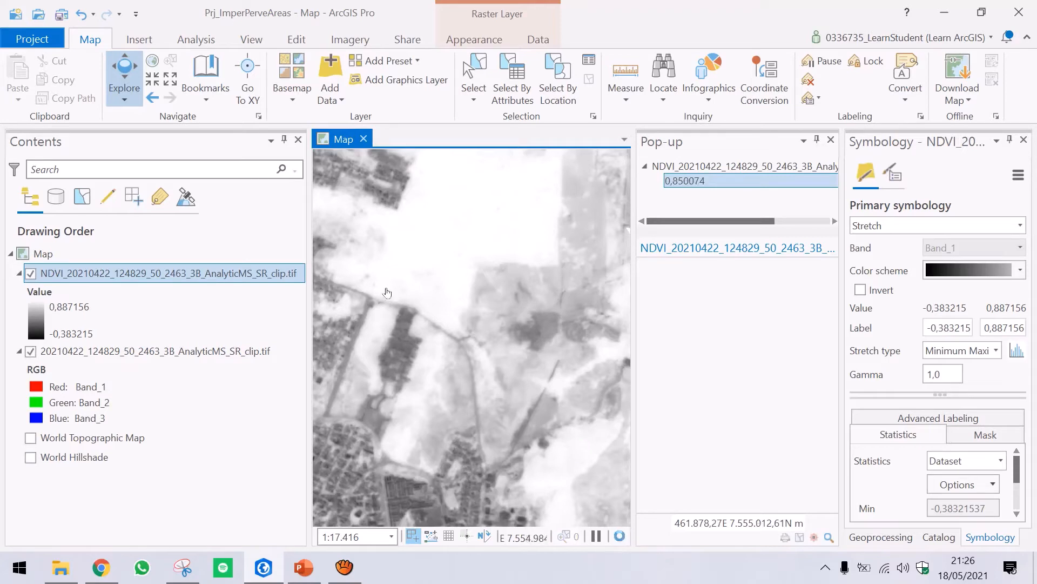
left_click(30, 274)
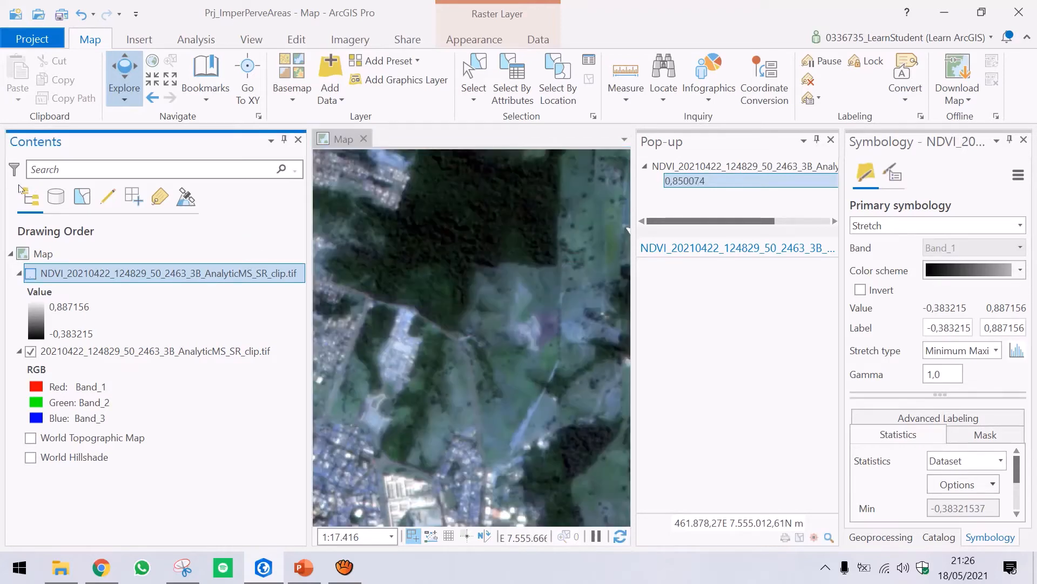
left_click(30, 273)
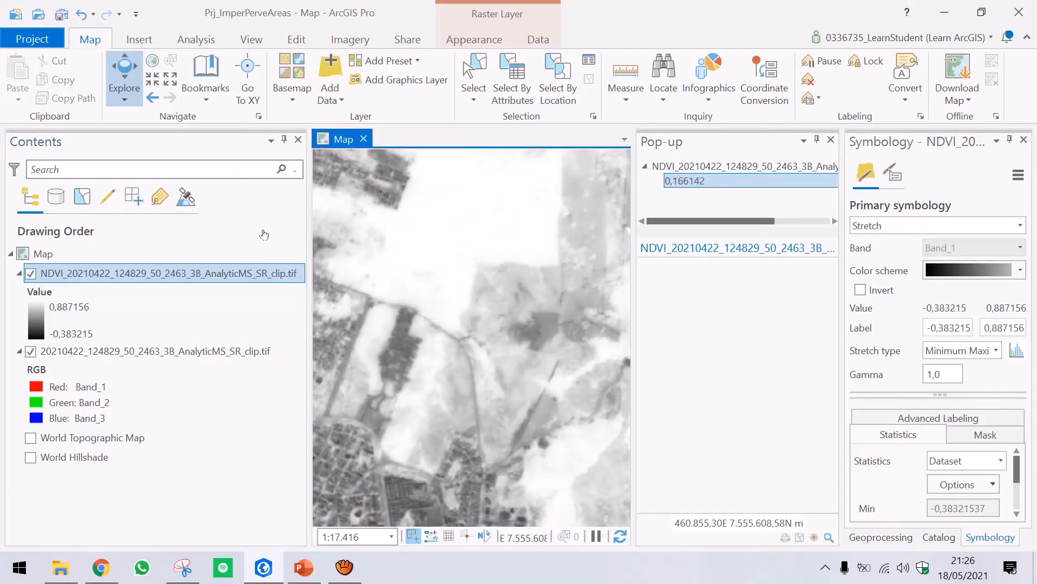
left_click(368, 334)
Step: Hide the NDVI layer and enlarge the map view over the small forest patch beside the eastern urban edge
left_click(30, 273)
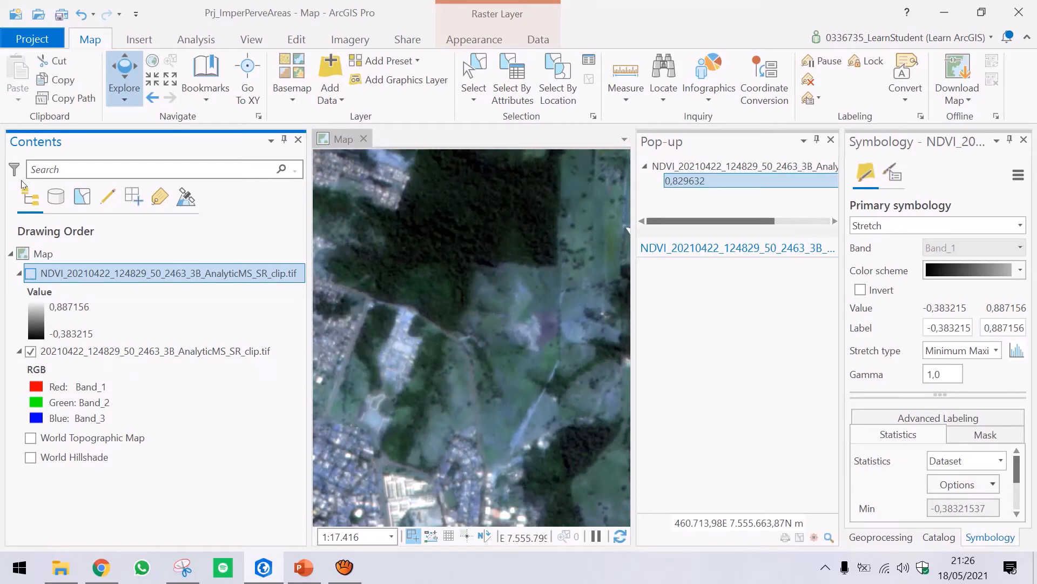
left_click_drag(425, 281, 277, 197)
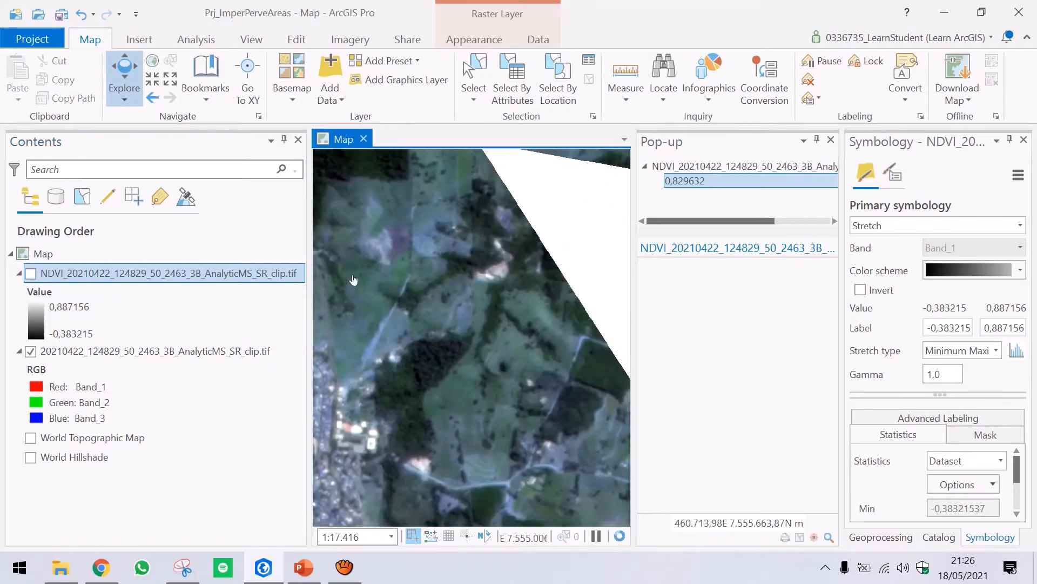
scroll(332, 283, "up", 2)
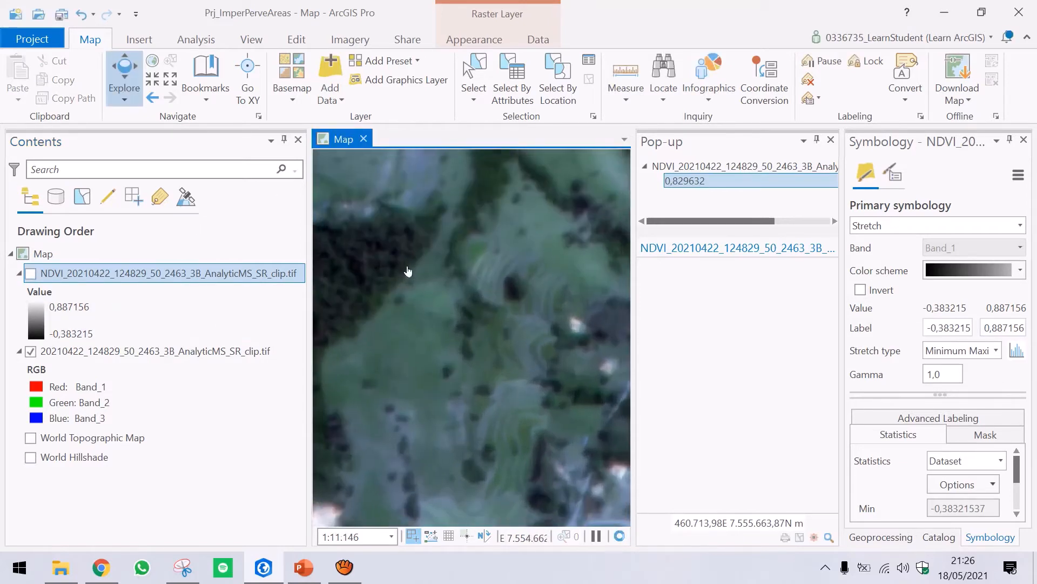
scroll(408, 271, "up", 2)
left_click_drag(310, 249, 170, 248)
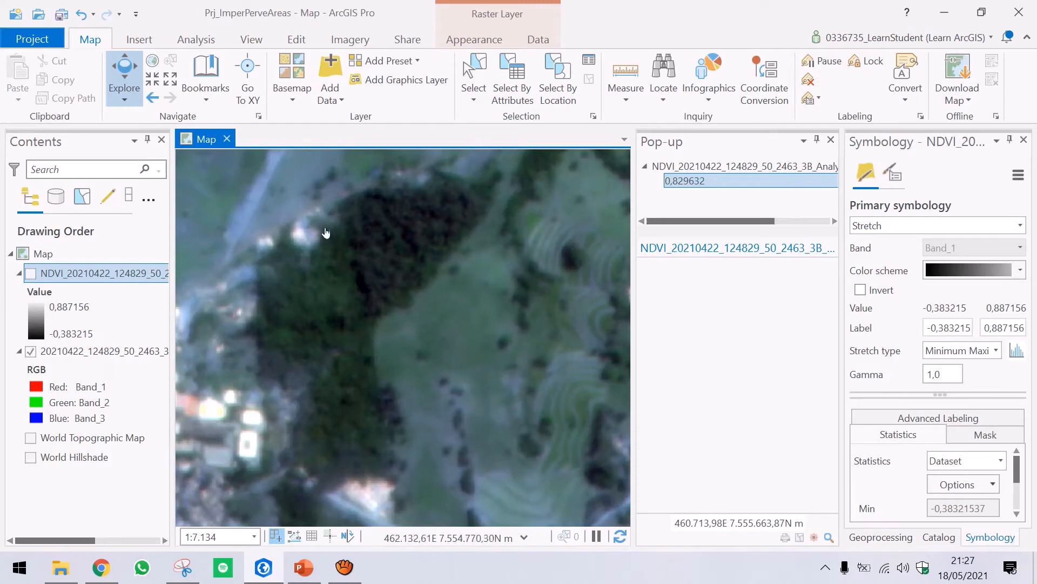
Step: Compare the NDVI layer with the RGB image at the elongated bare field among the green areas in the north
scroll(335, 262, "down", 3)
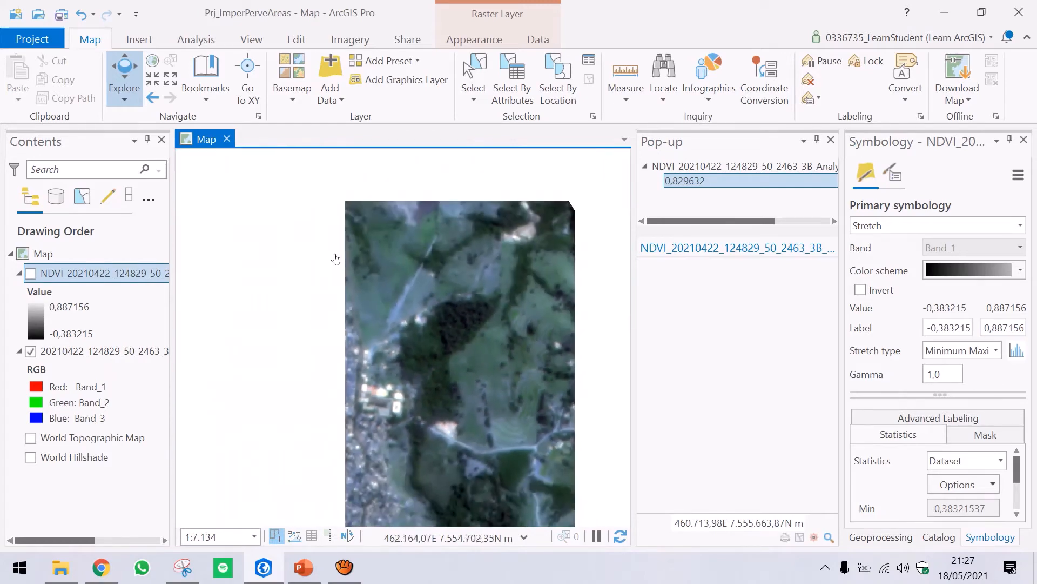
left_click_drag(223, 214, 362, 346)
left_click_drag(226, 177, 391, 340)
left_click_drag(237, 205, 186, 255)
scroll(310, 279, "up", 2)
left_click(30, 273)
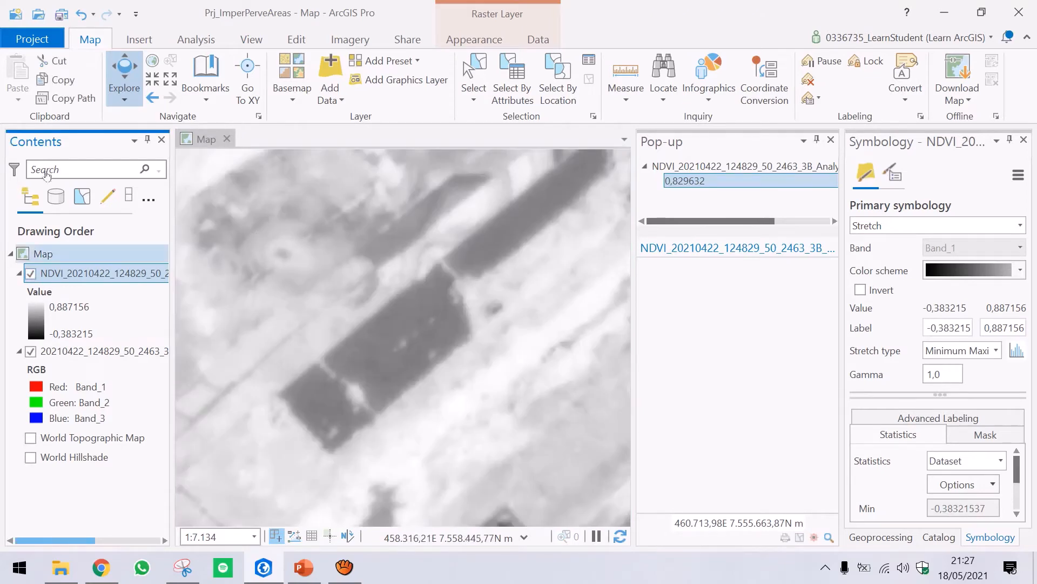
key("space")
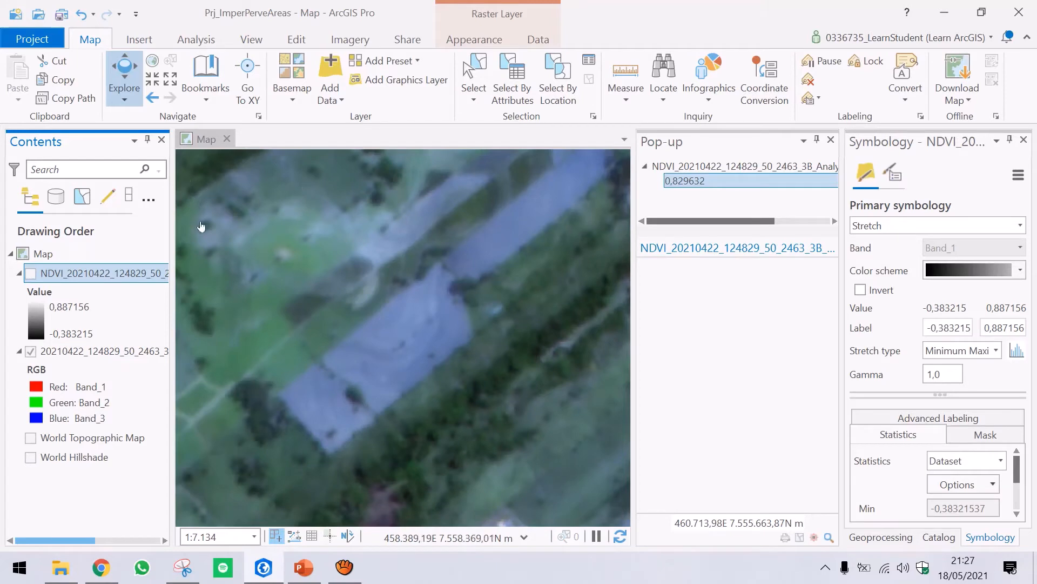
Step: Inspect an RGB pixel in the grassy field beside the northern housing blocks, and NDVI values at several points there
left_click_drag(184, 270, 334, 155)
left_click_drag(182, 288, 317, 174)
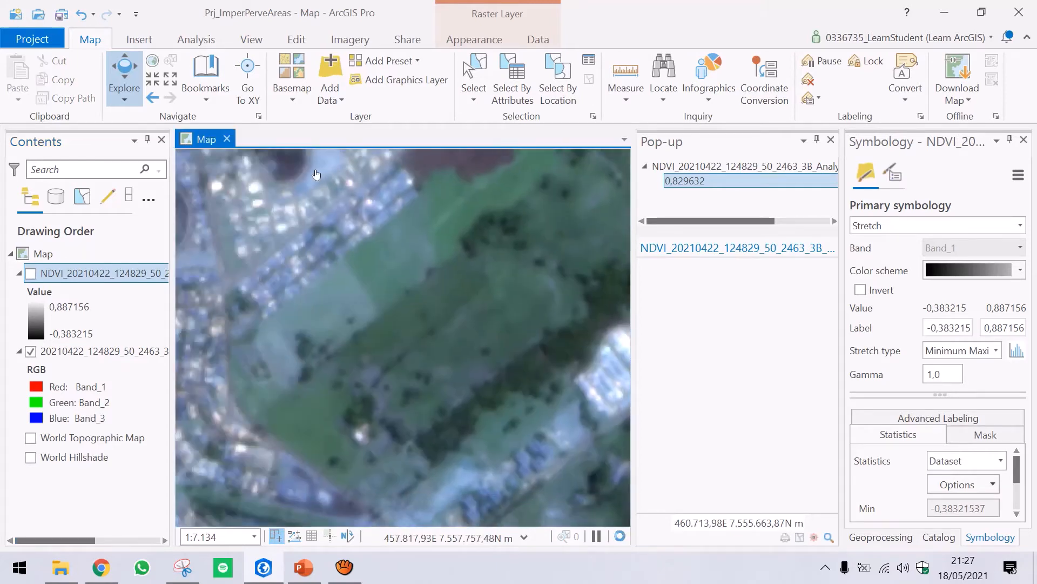
left_click(264, 191)
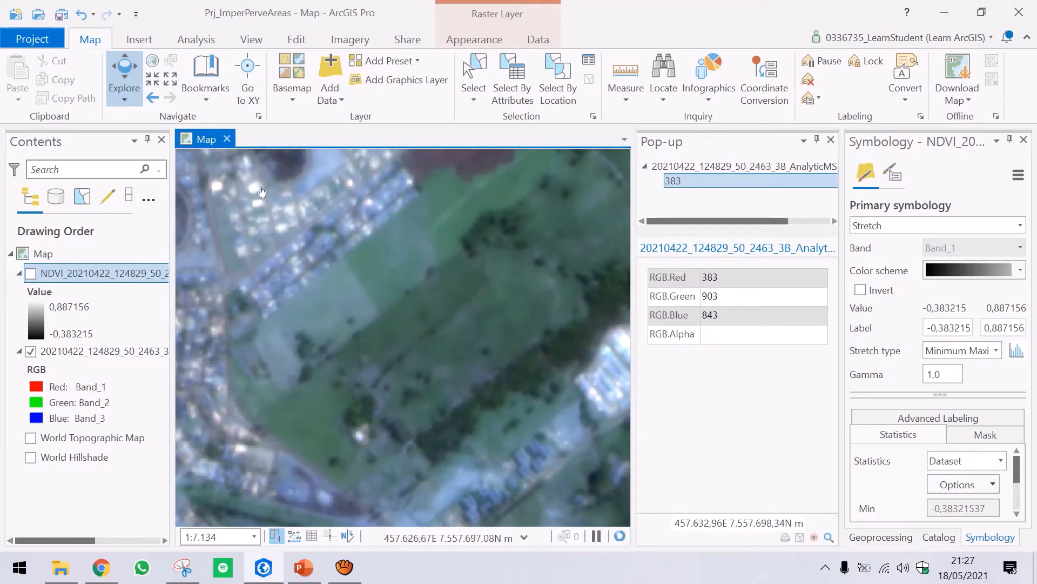
left_click(31, 273)
left_click(271, 180)
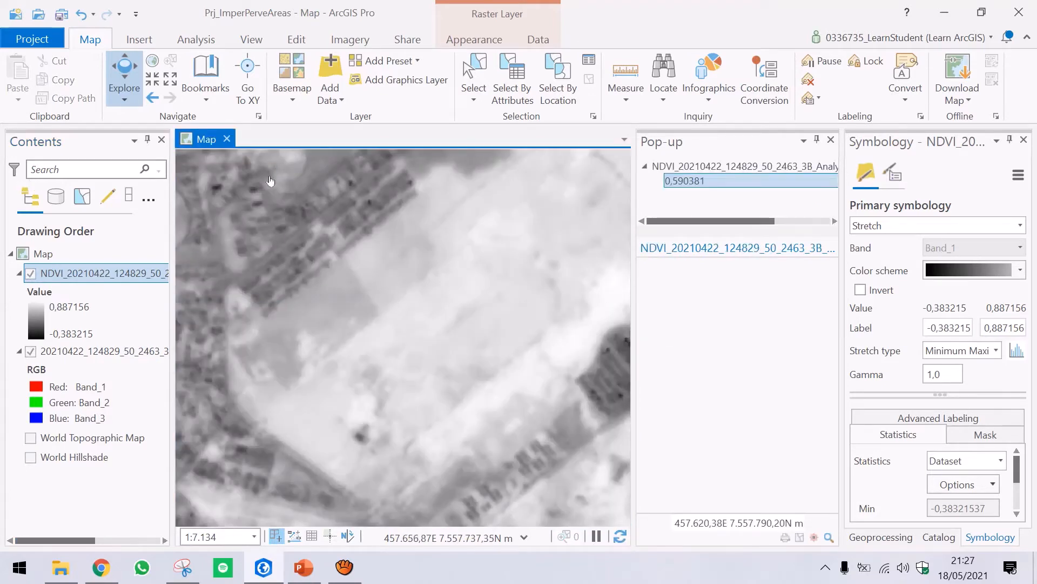
left_click(271, 180)
left_click(228, 203)
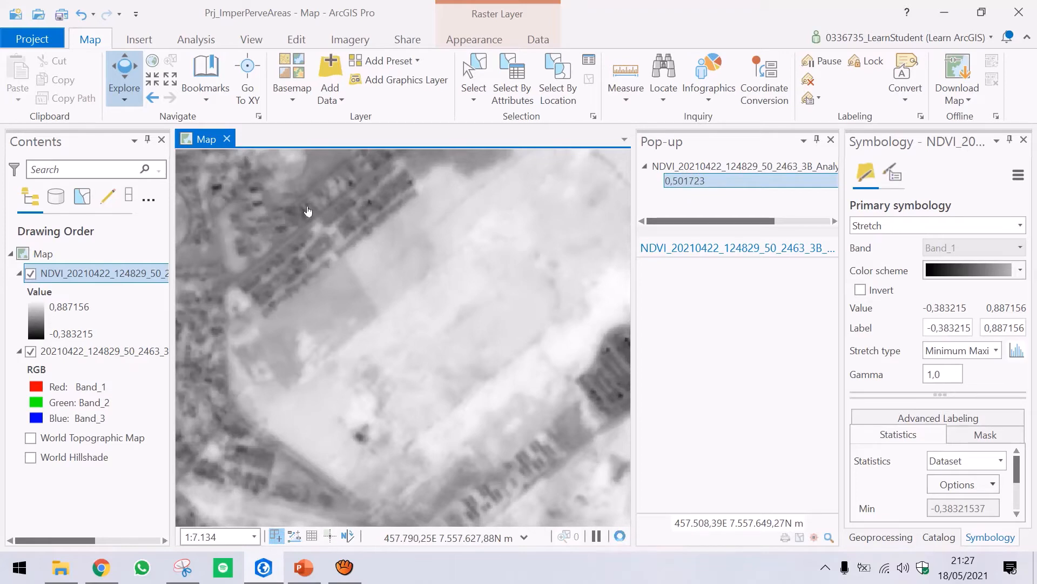
left_click(363, 185)
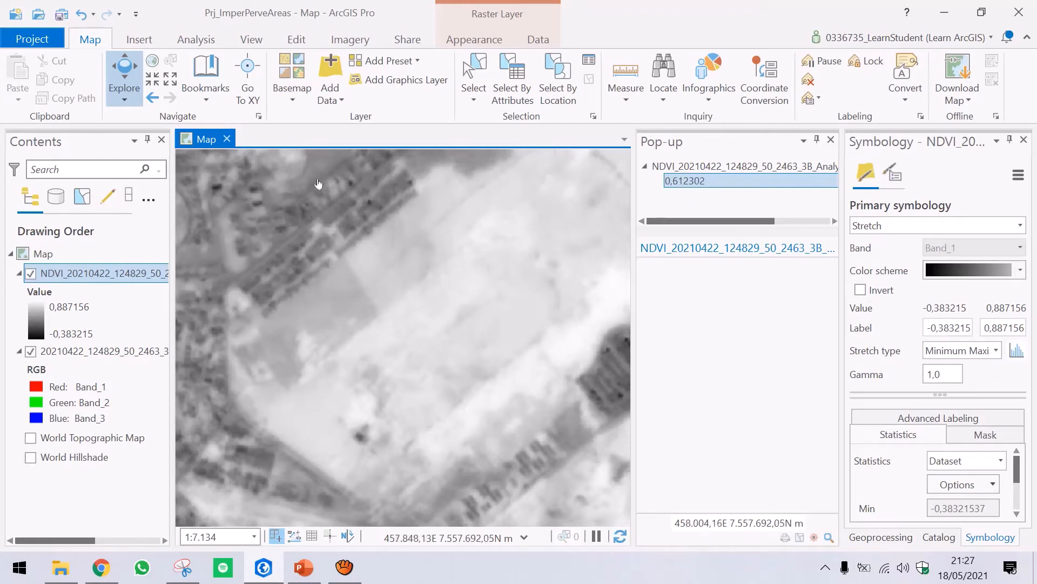
left_click(279, 160)
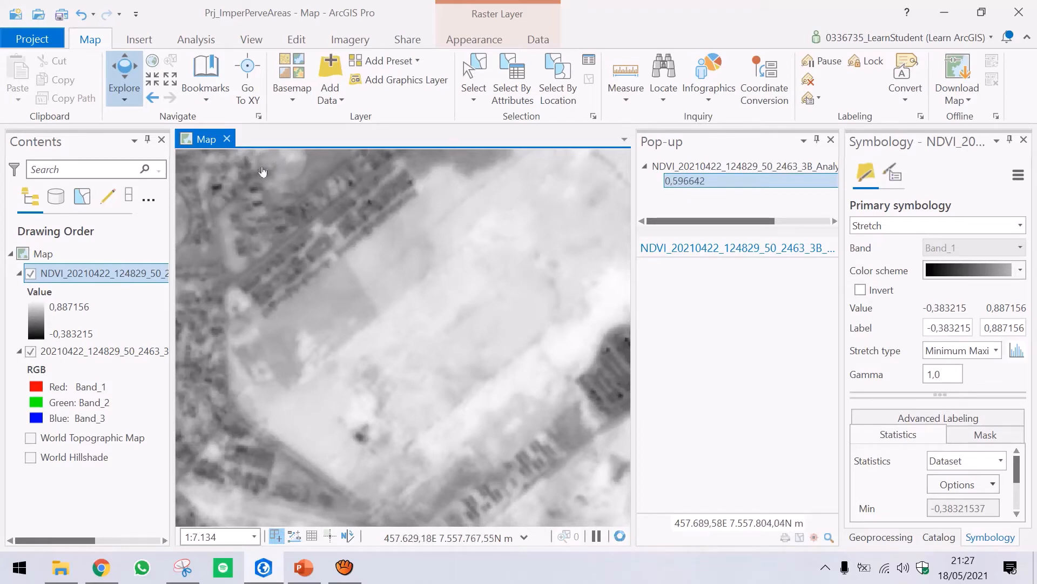
Step: Compare the NDVI layer with the RGB image over the fields and tree strips along the road in the southwest
scroll(292, 192, "down", 5)
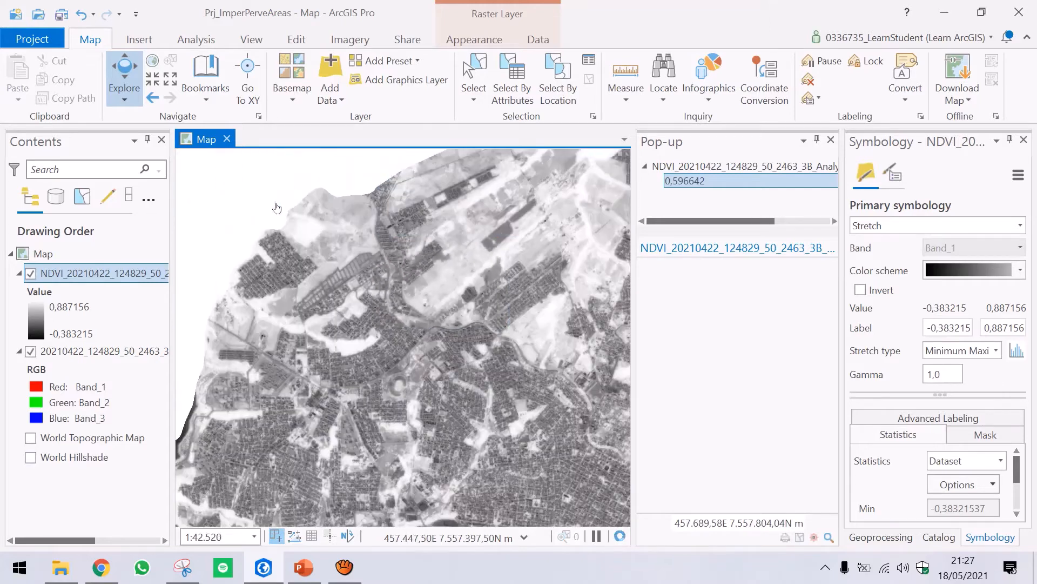
left_click(30, 350)
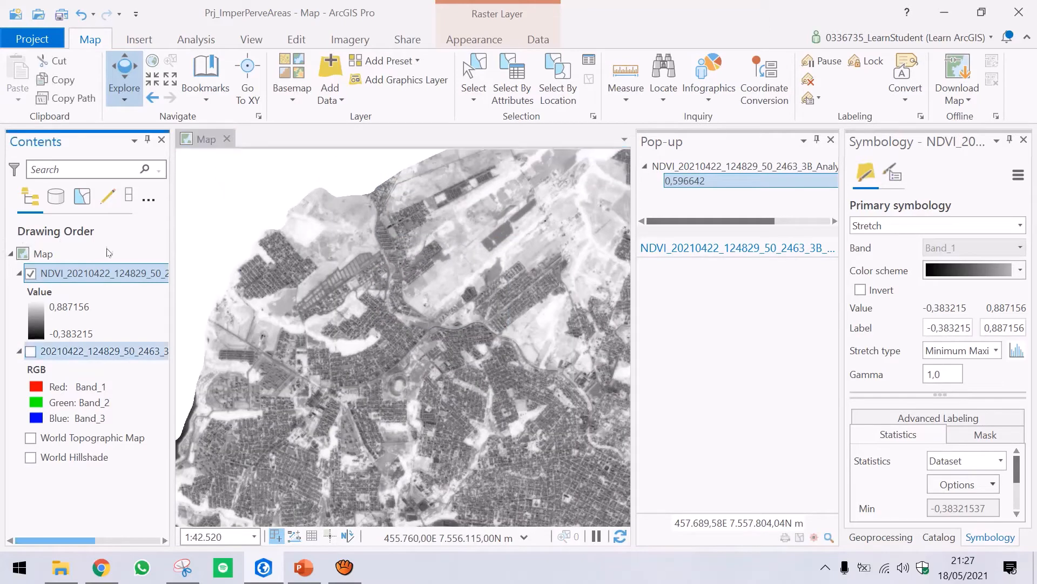
left_click_drag(270, 432, 301, 178)
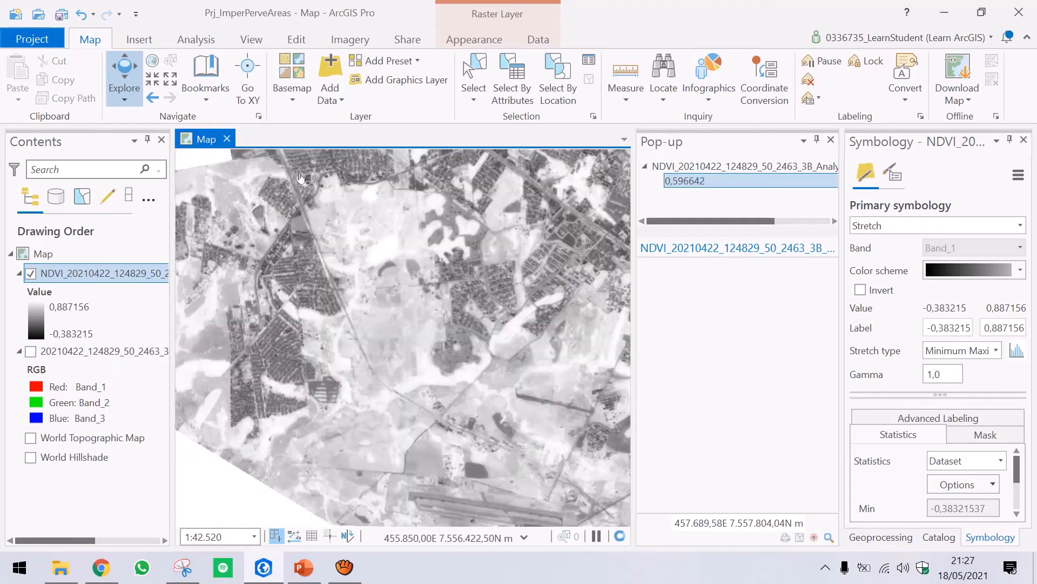
scroll(275, 266, "up", 4)
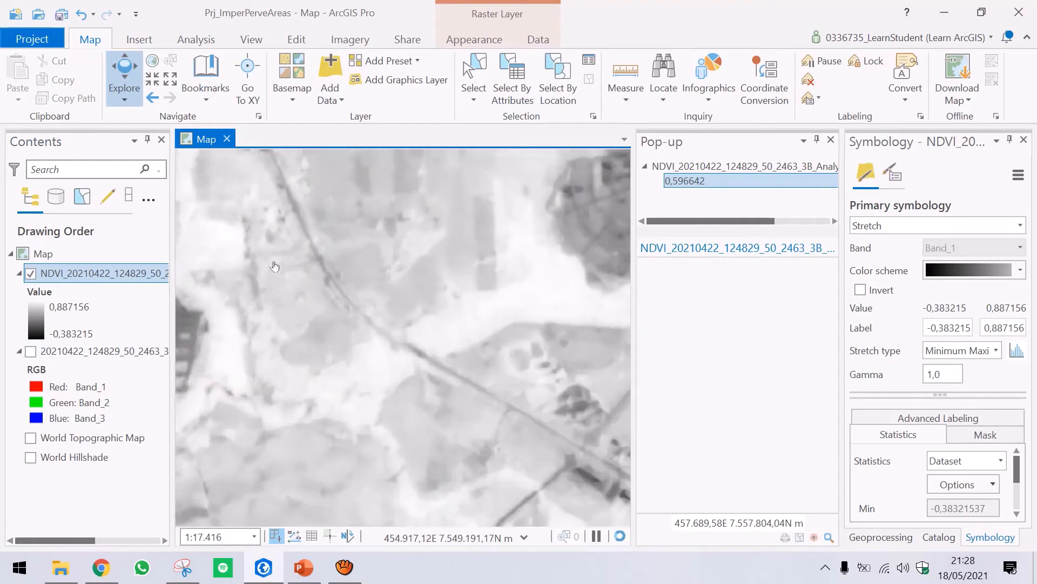
left_click(30, 351)
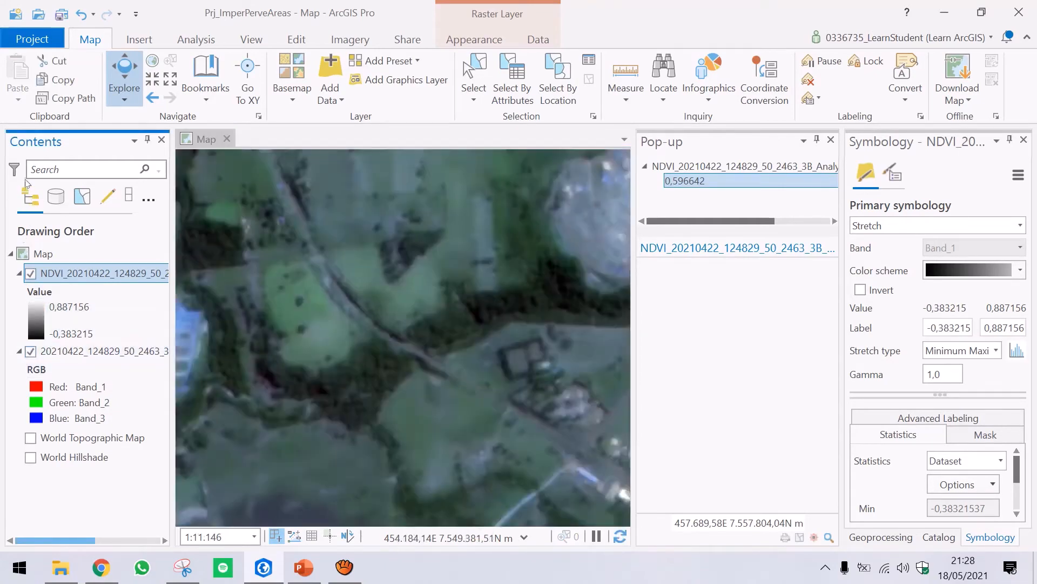
Step: Compare the NDVI layer with the RGB image west of the southwestern road, and inspect NDVI values at three points among its fields and trees
key("space")
key("space")
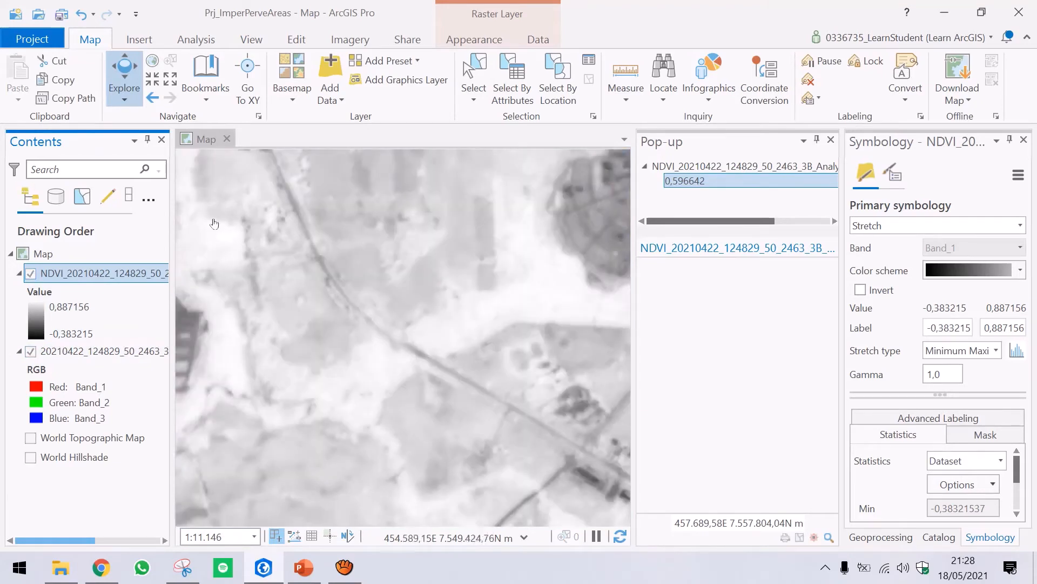
left_click(214, 223)
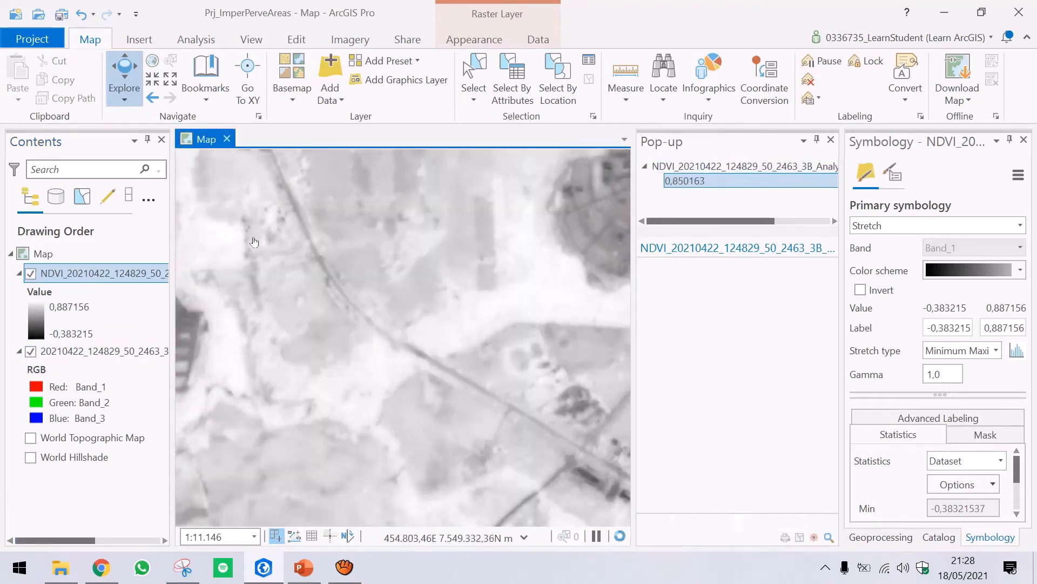
left_click(251, 201)
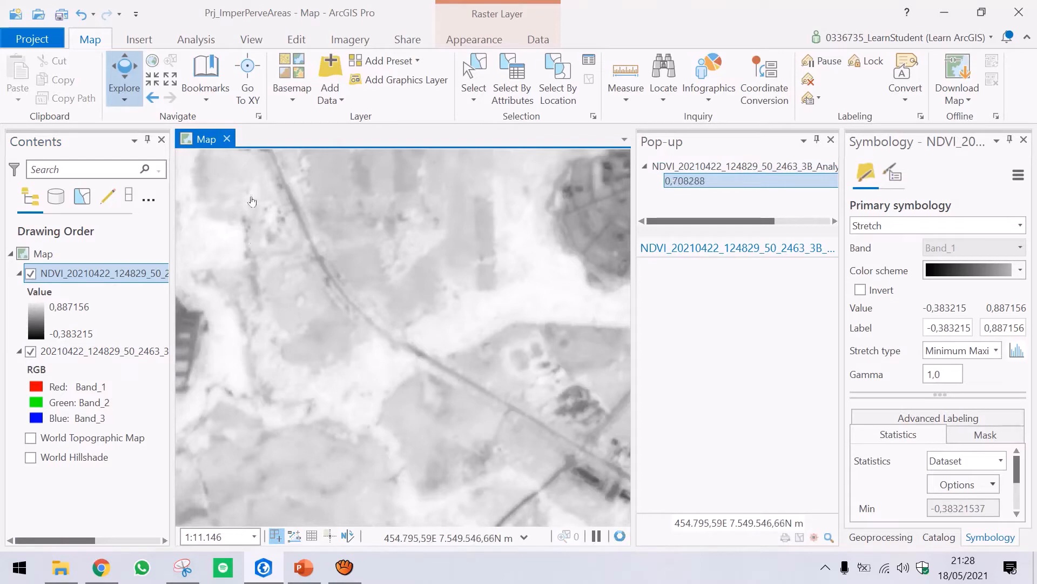
left_click(219, 187)
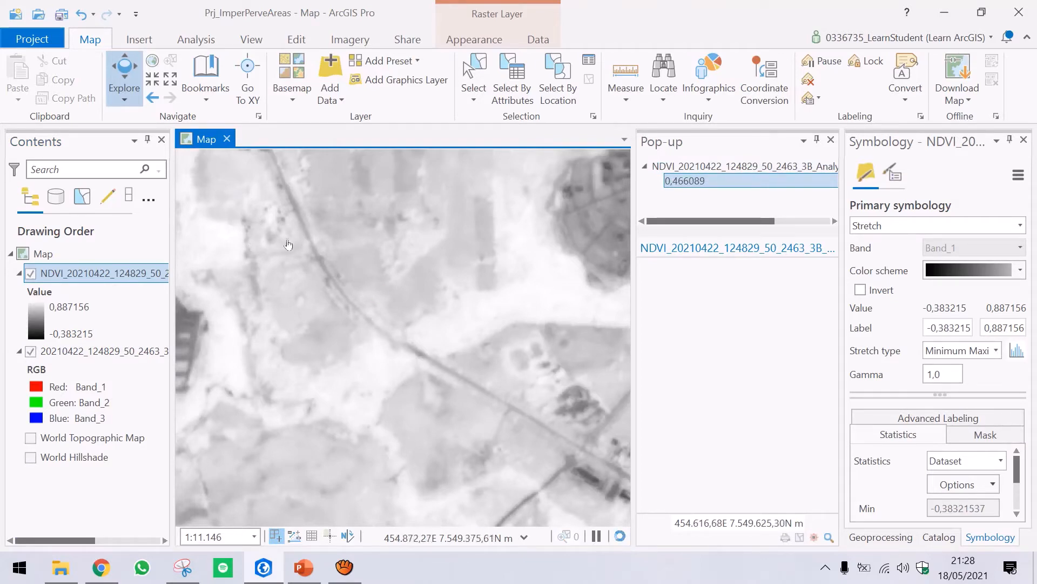
Step: Inspect NDVI values at several points around the housing blocks and the bright vegetated areas northeast of the road
left_click_drag(483, 158, 145, 381)
left_click(258, 287)
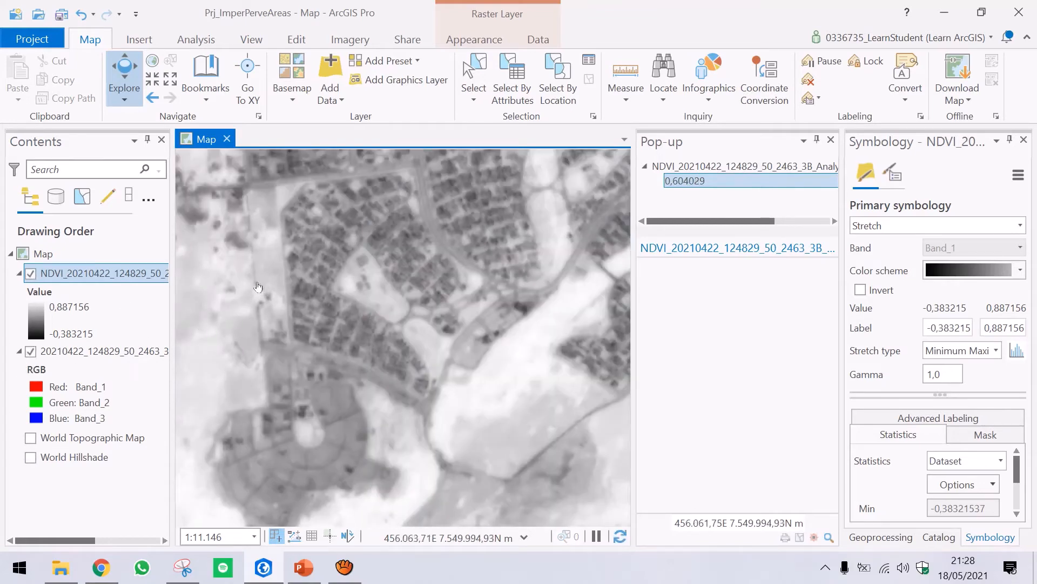
left_click(335, 291)
left_click(349, 261)
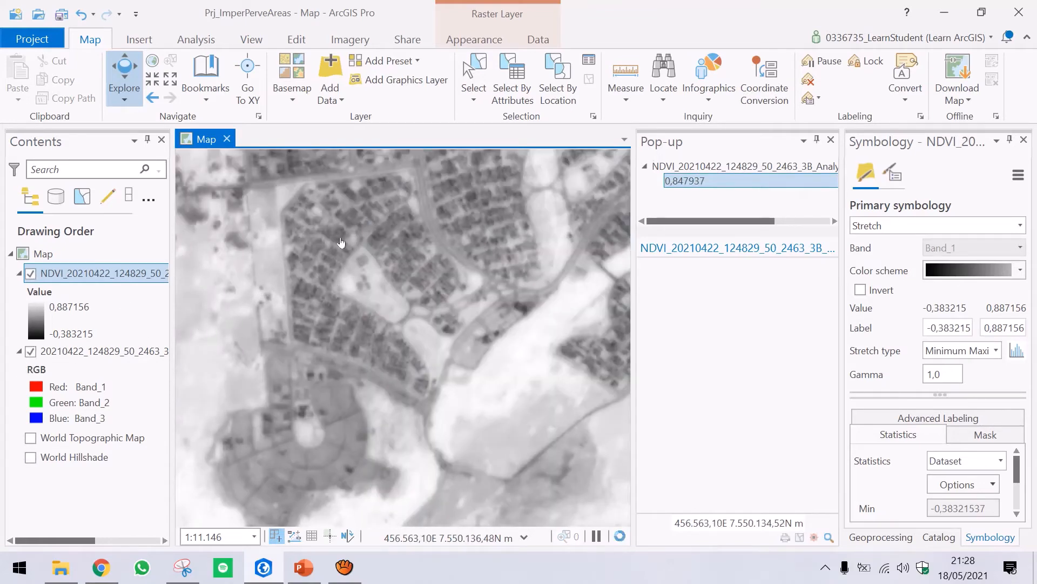
left_click(340, 243)
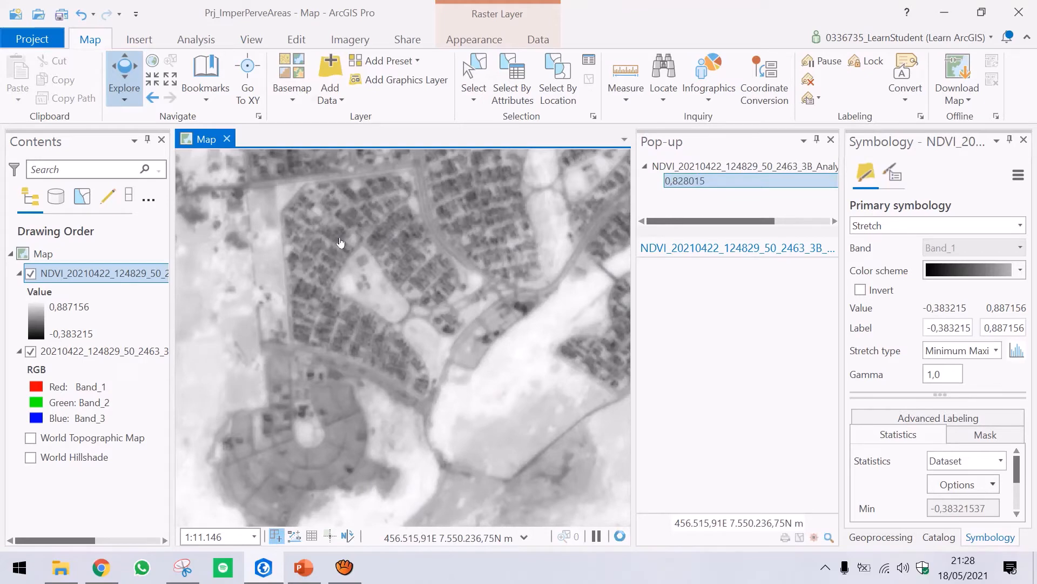
left_click(250, 283)
left_click_drag(327, 307, 192, 205)
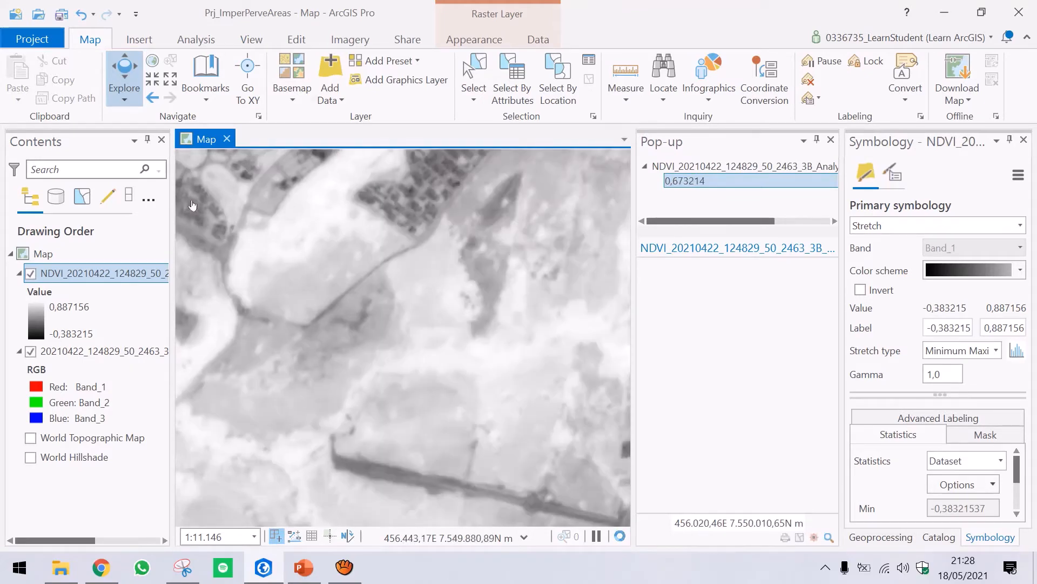
left_click(287, 210)
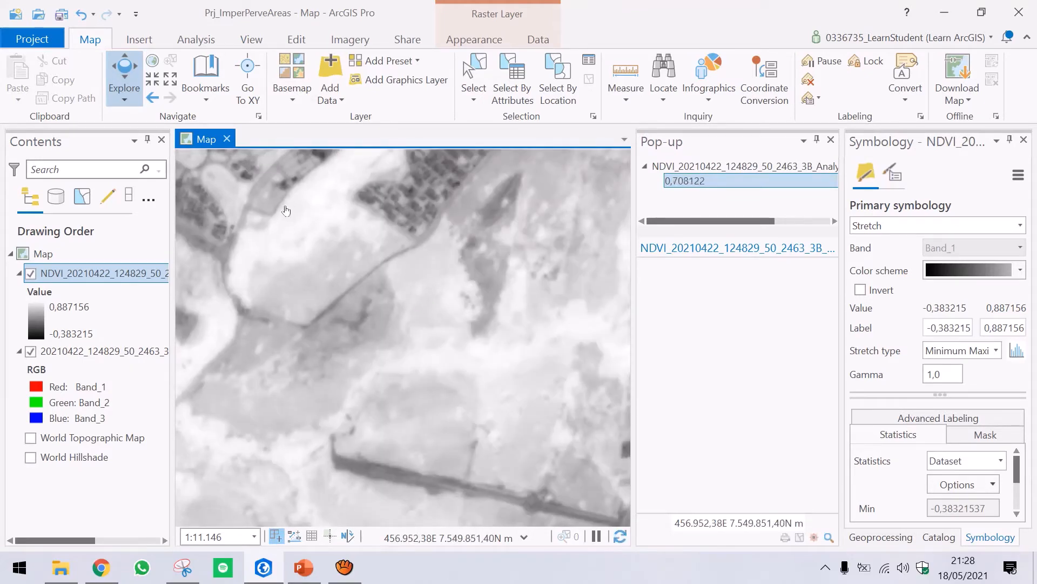
Step: Close the pixel-value pop-up and save the project
scroll(276, 293, "down", 4)
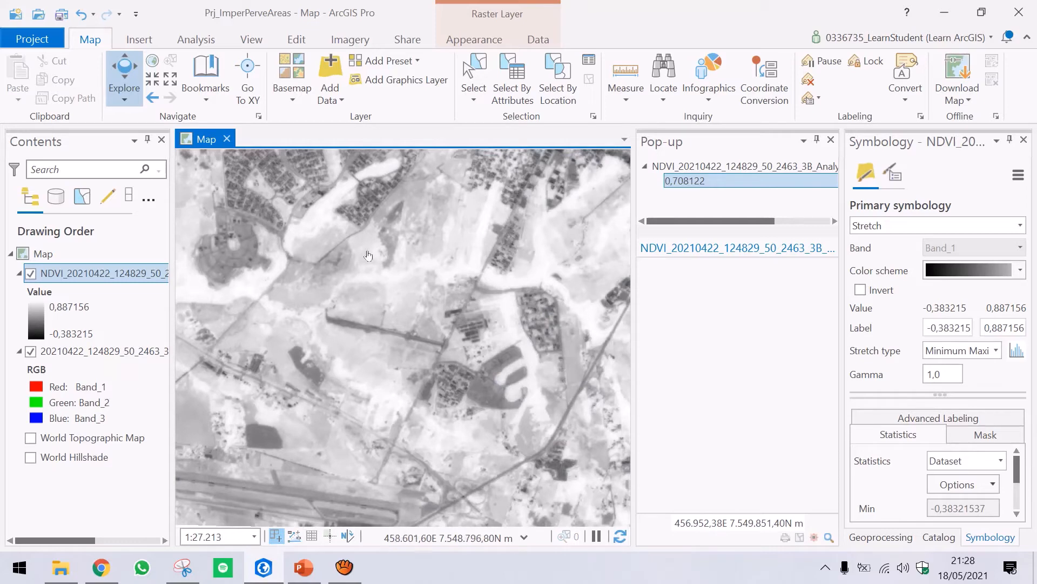
scroll(270, 184, "down", 3)
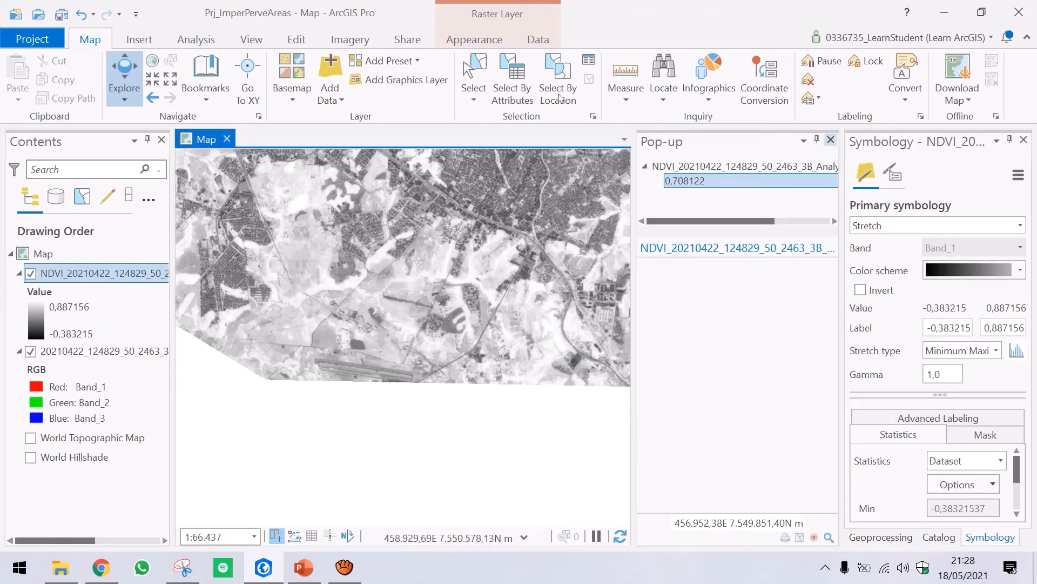
left_click(830, 139)
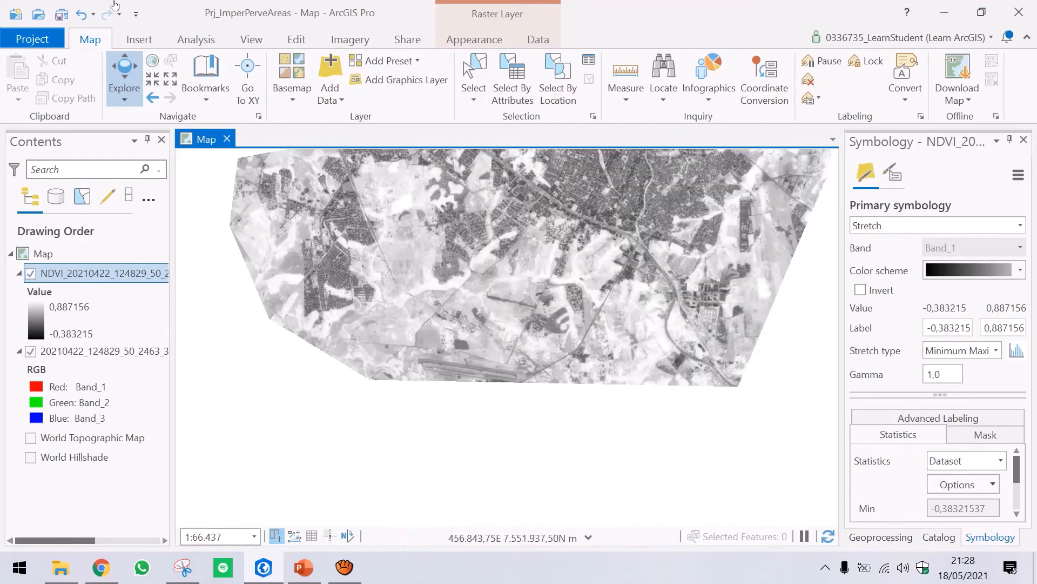
left_click(38, 14)
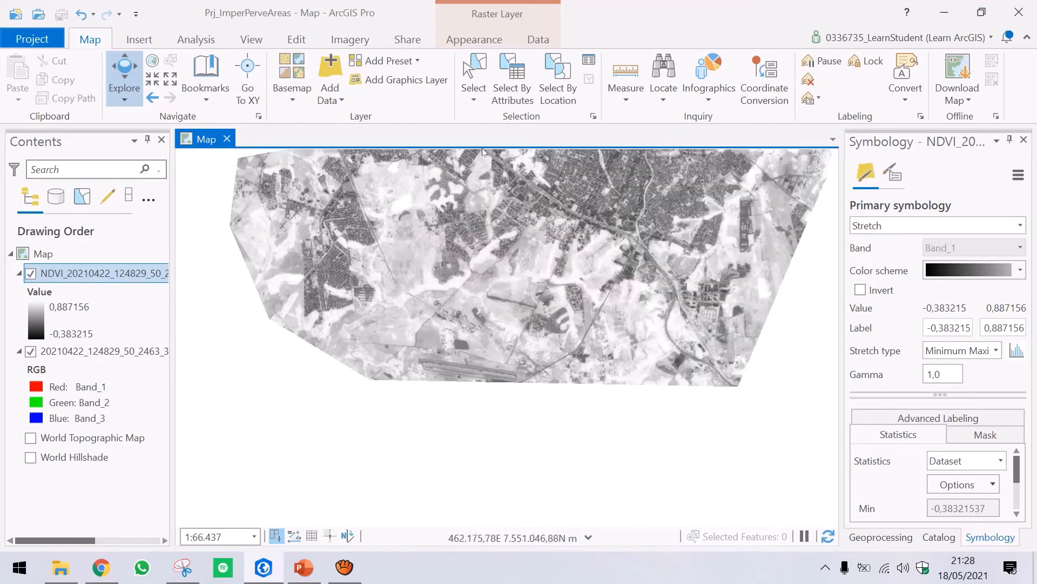
Step: Set up the Reclassify tool with the NDVI raster as input and divide its values into 2 equal-interval classes
left_click_drag(483, 151, 387, 214)
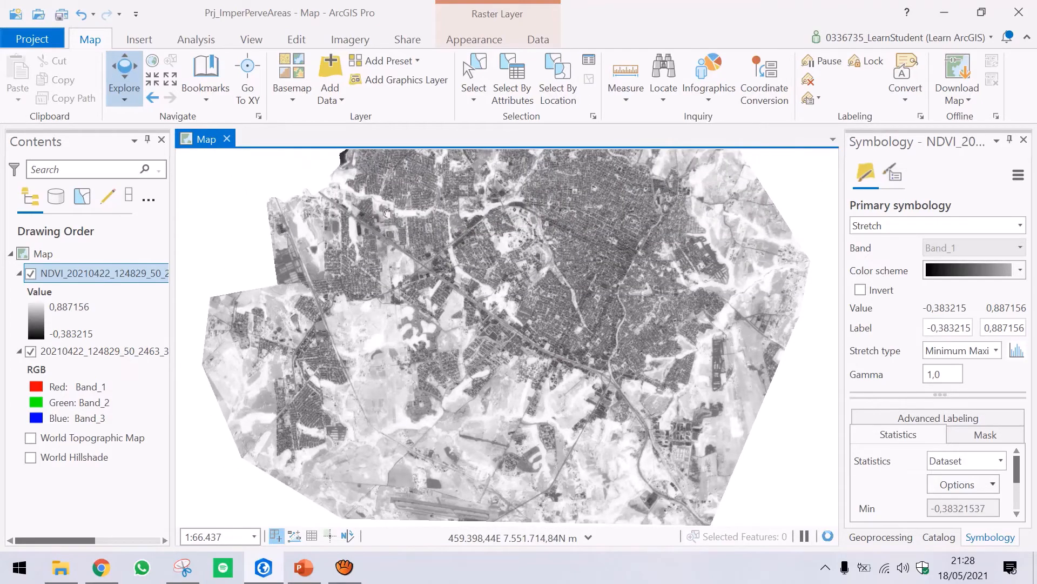
scroll(432, 190, "down", 2)
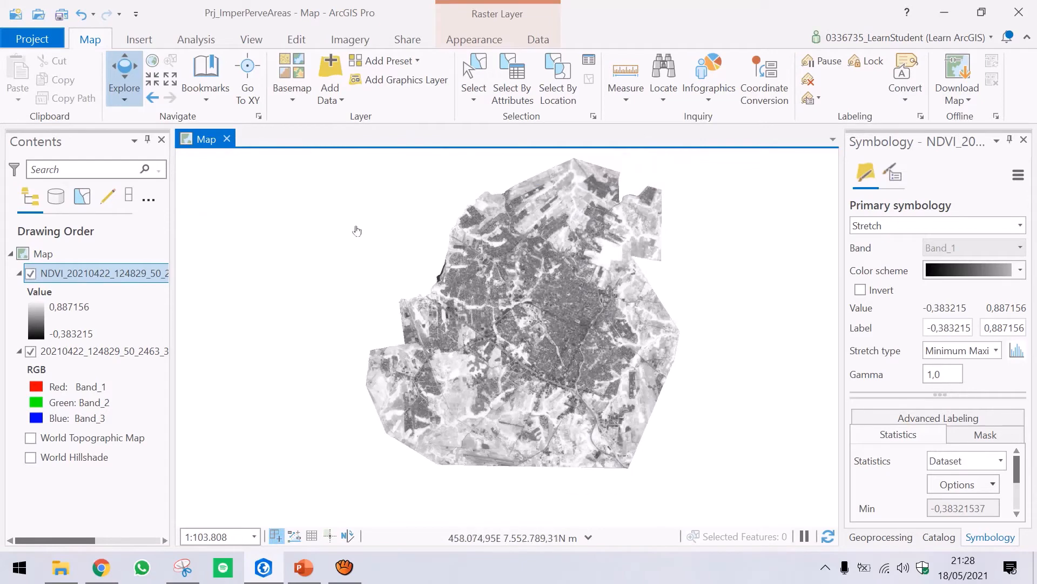
scroll(335, 251, "up", 2)
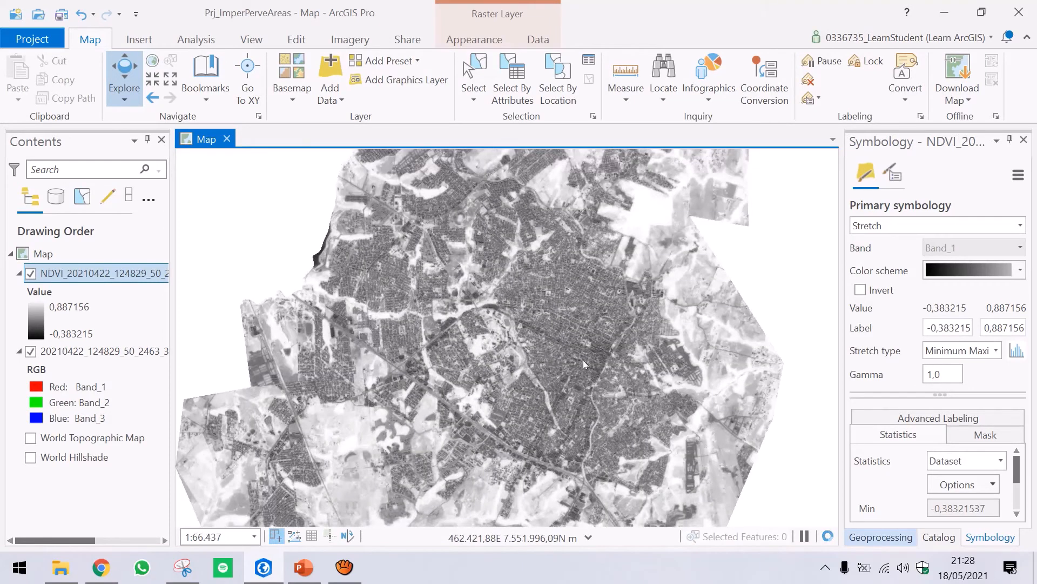
left_click(880, 537)
left_click_drag(842, 308, 765, 306)
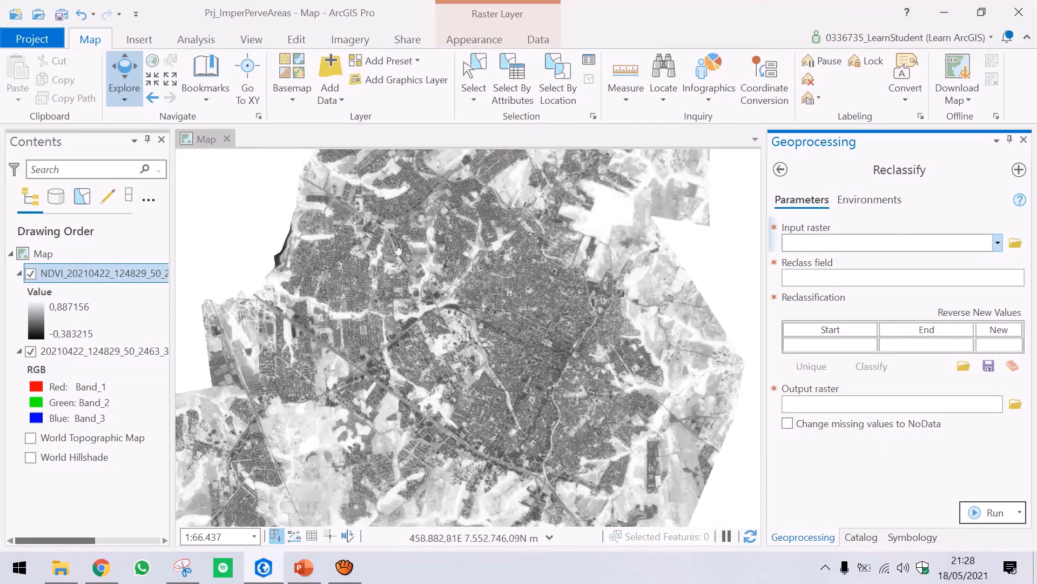
left_click(998, 243)
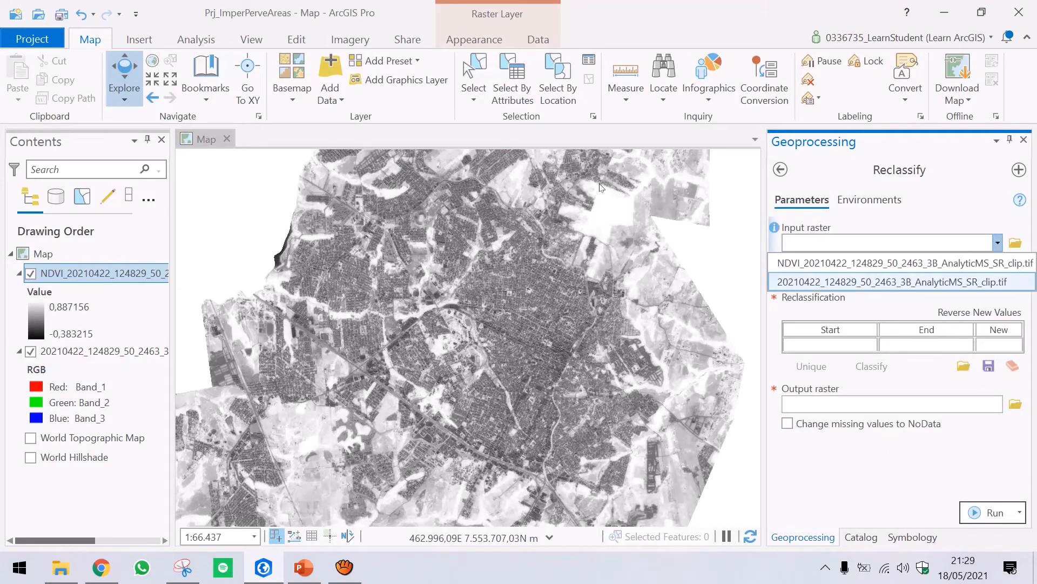
left_click(889, 264)
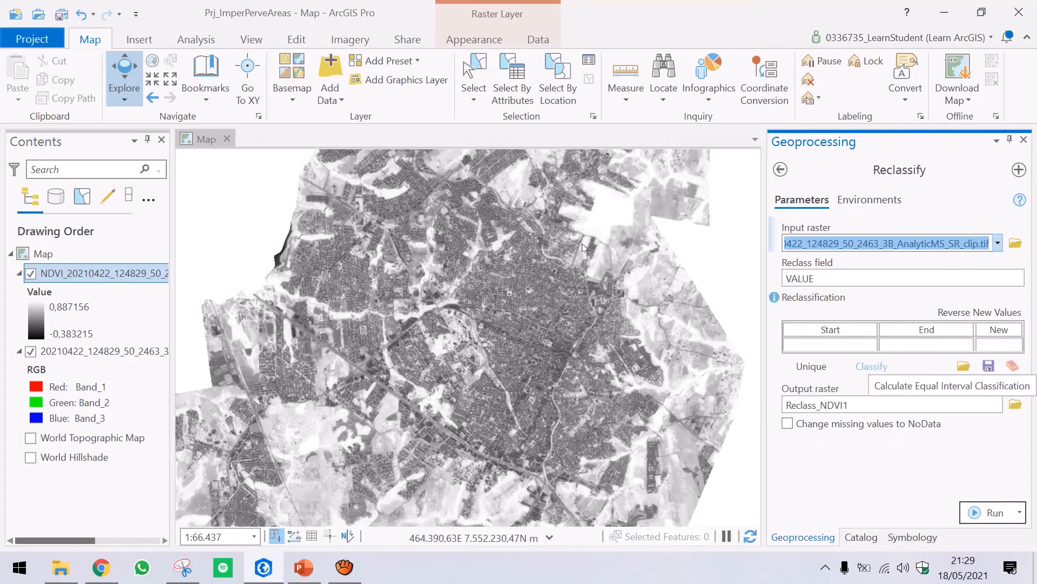
left_click(872, 365)
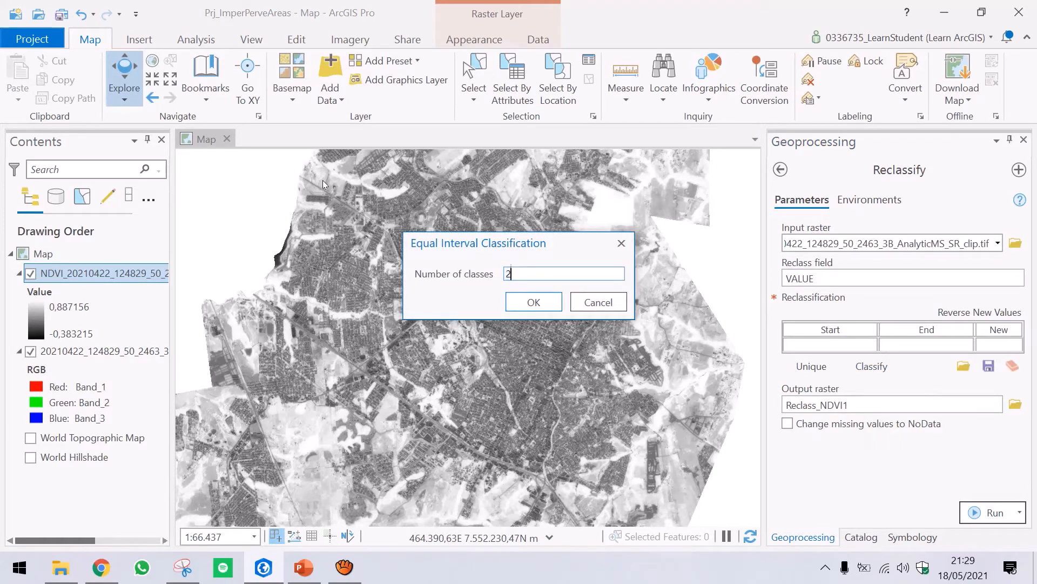
key("Return")
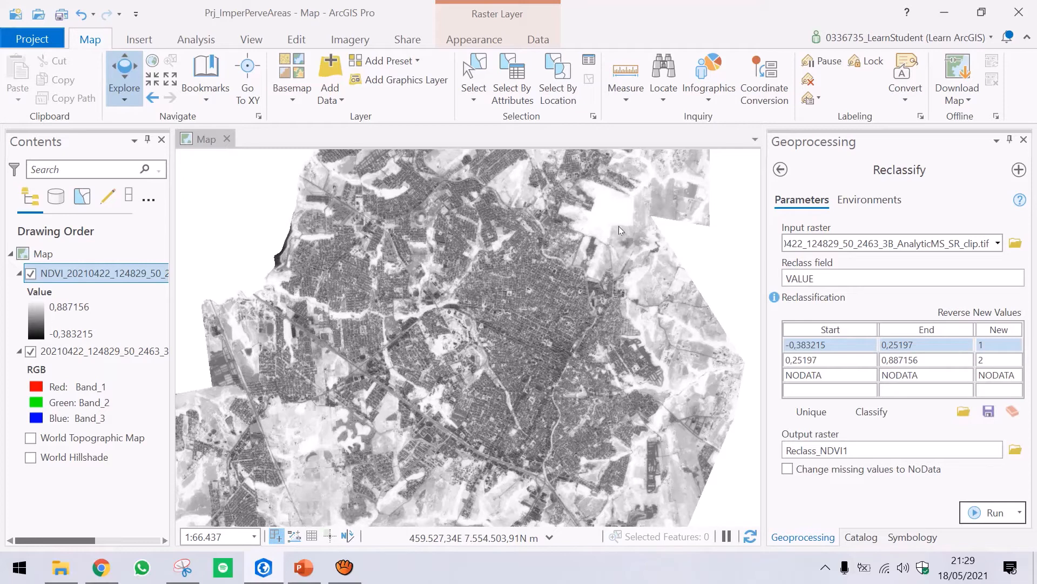
Step: Set the end value of the first reclassification class to 0,58
key("F2")
key("End")
key("shift+Left")
key("shift+Left")
key("shift+Left")
key("shift+Left")
key("shift+Left")
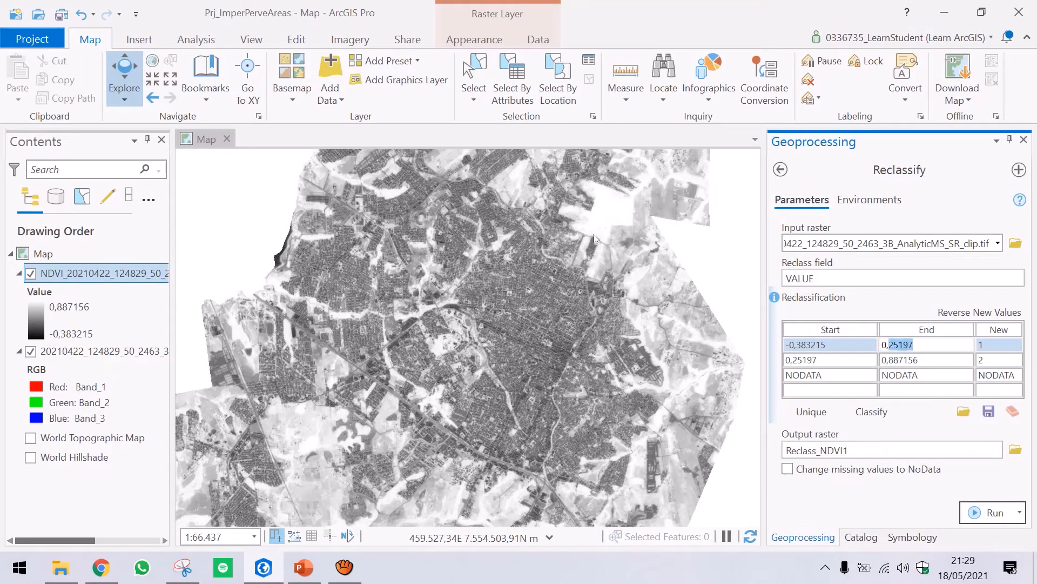
type("58")
key("Return")
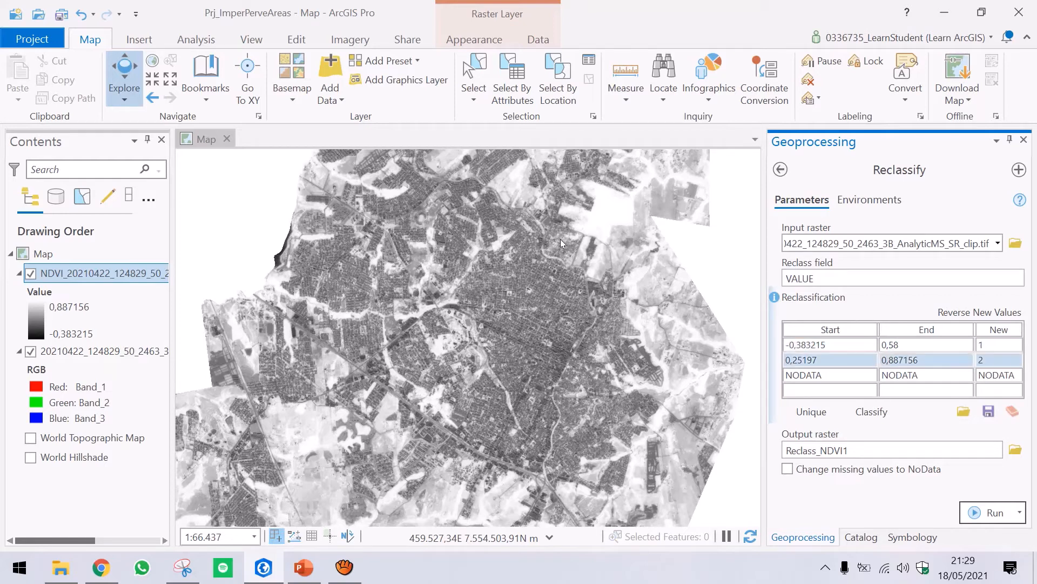
Step: Set the start value of the second class to 0,58 and run the reclassification with output raster Reclass_NDVI1
key("Tab")
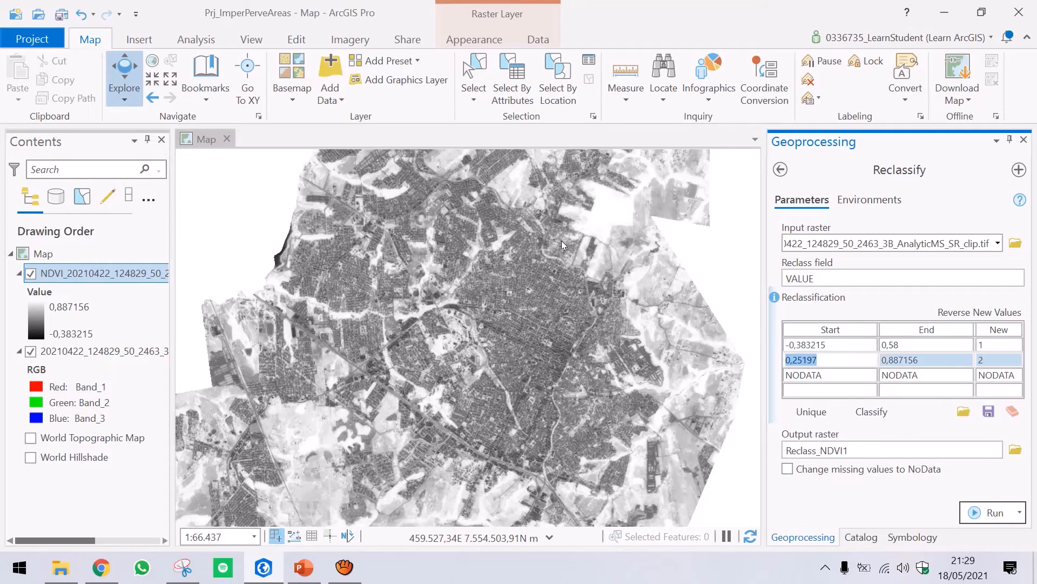
type("0000")
key("Return")
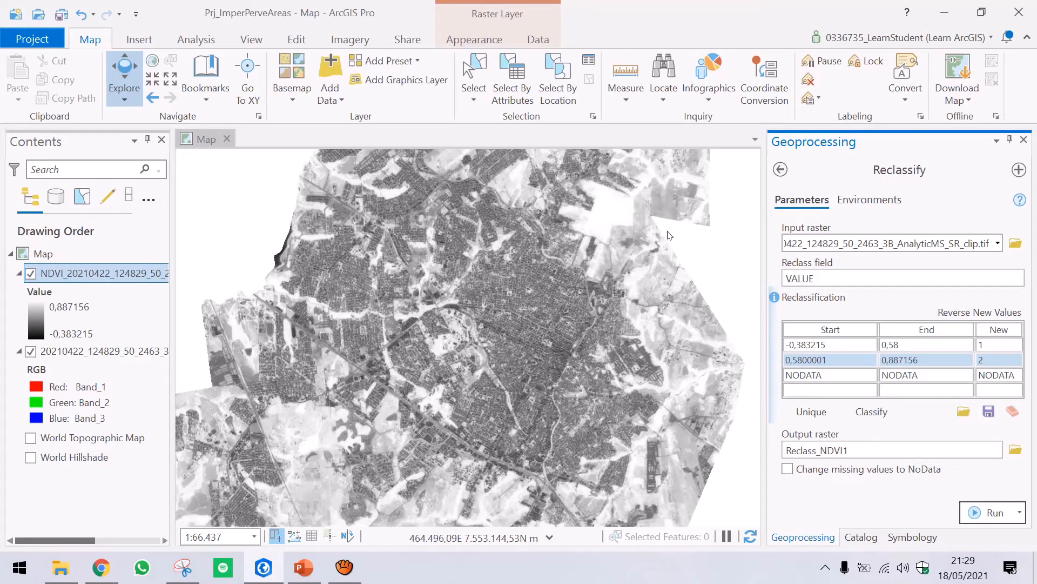
key("Up")
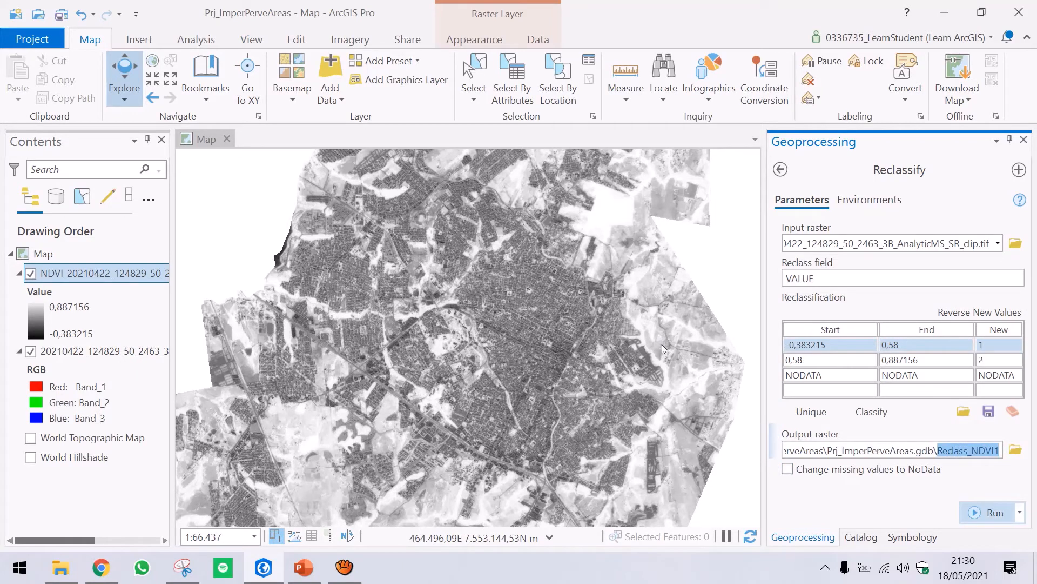
key("Return")
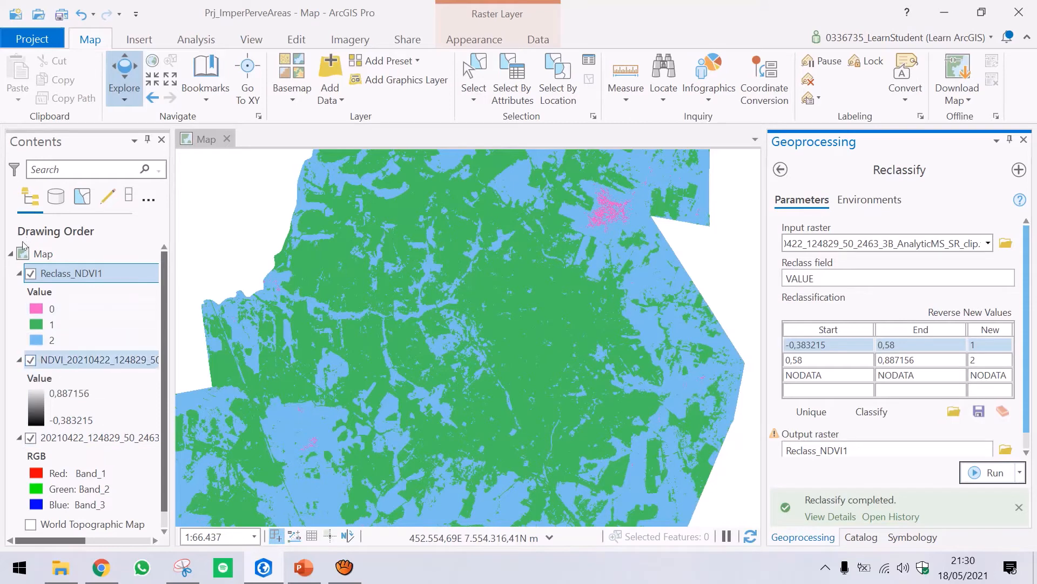
Step: Hide the NDVI layer and compare Reclass_NDVI1 with the RGB image at the pink class 0 patch in the northeast
left_click(31, 359)
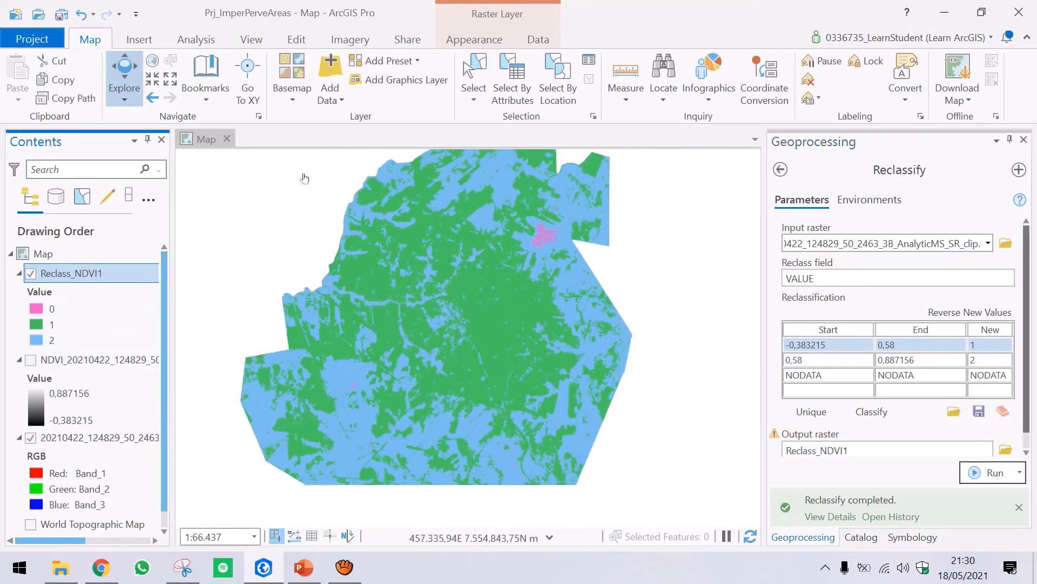
scroll(586, 199, "up", 3)
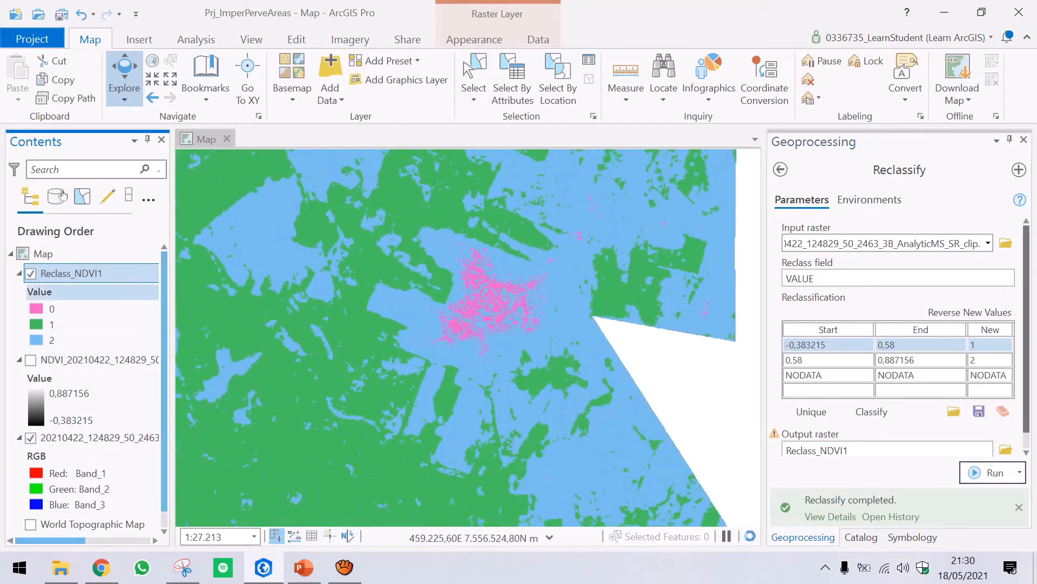
key("space")
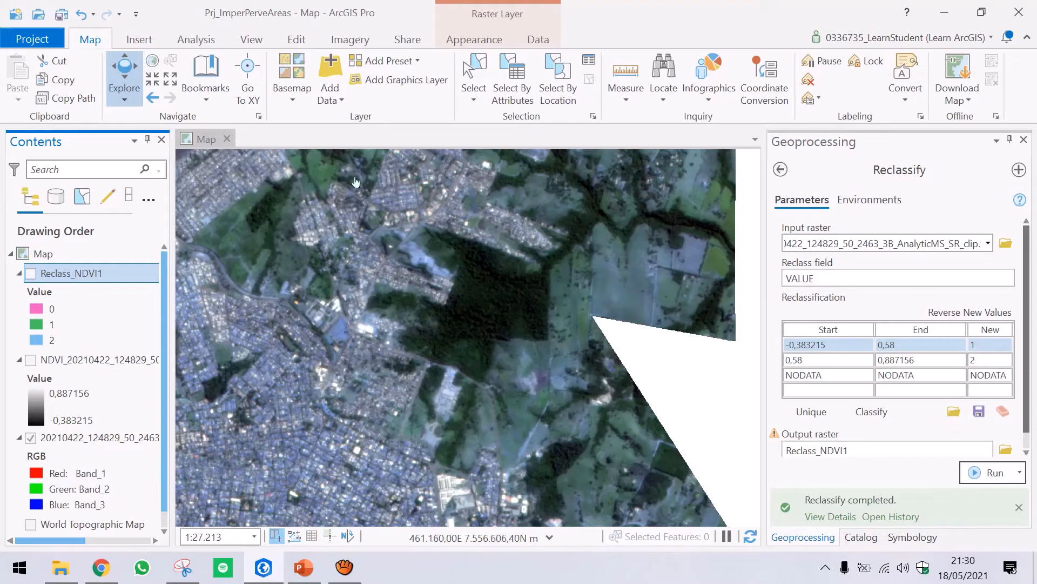
Step: Check the start and end values of the second class in the reclassification table
left_click(821, 359)
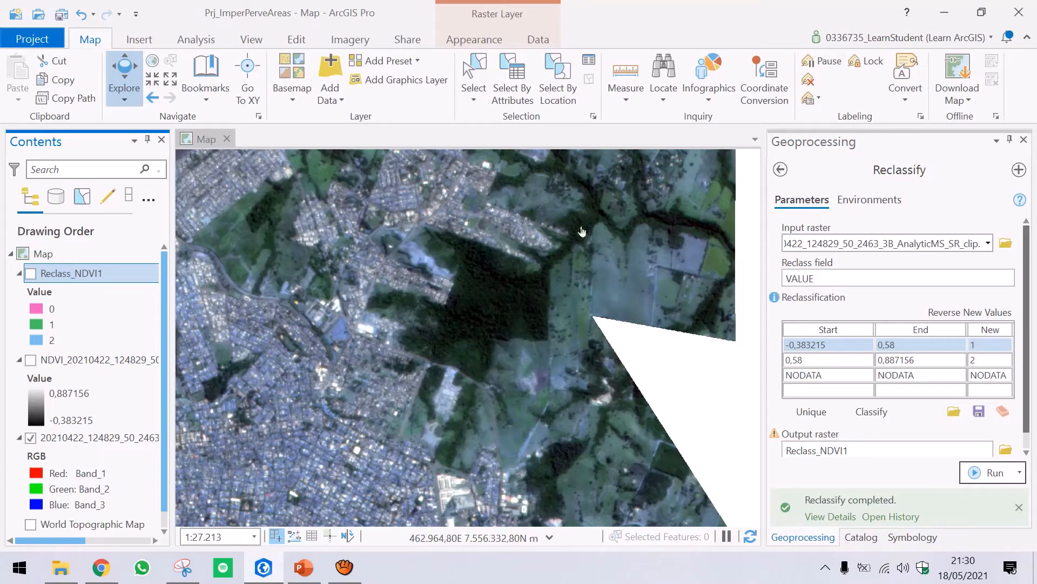
double_click(907, 360)
left_click(930, 361)
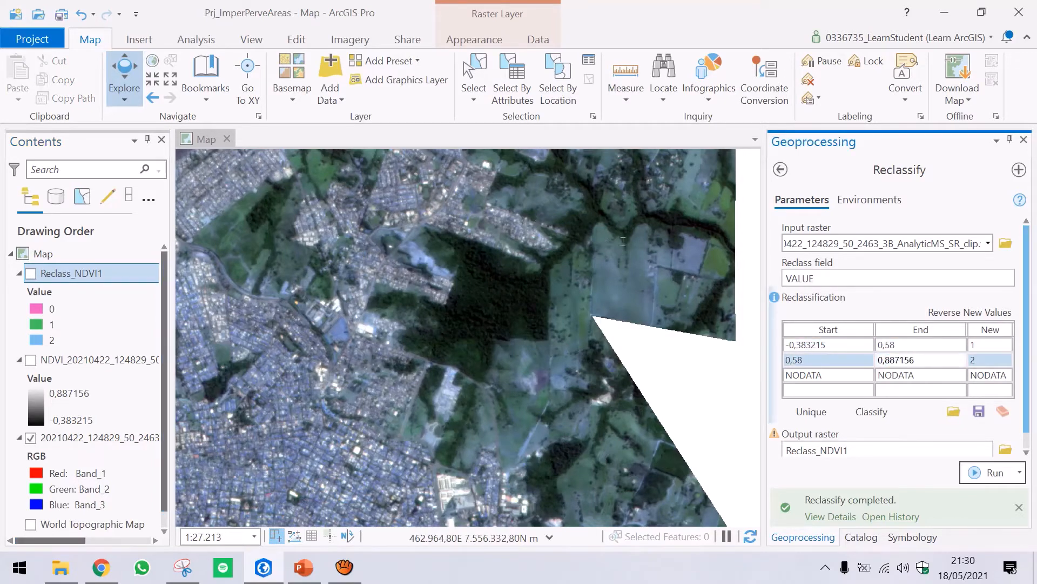
Step: Remove the Reclass_NDVI1 layer that contains the unwanted class 0 from the map
left_click(38, 186)
right_click(54, 274)
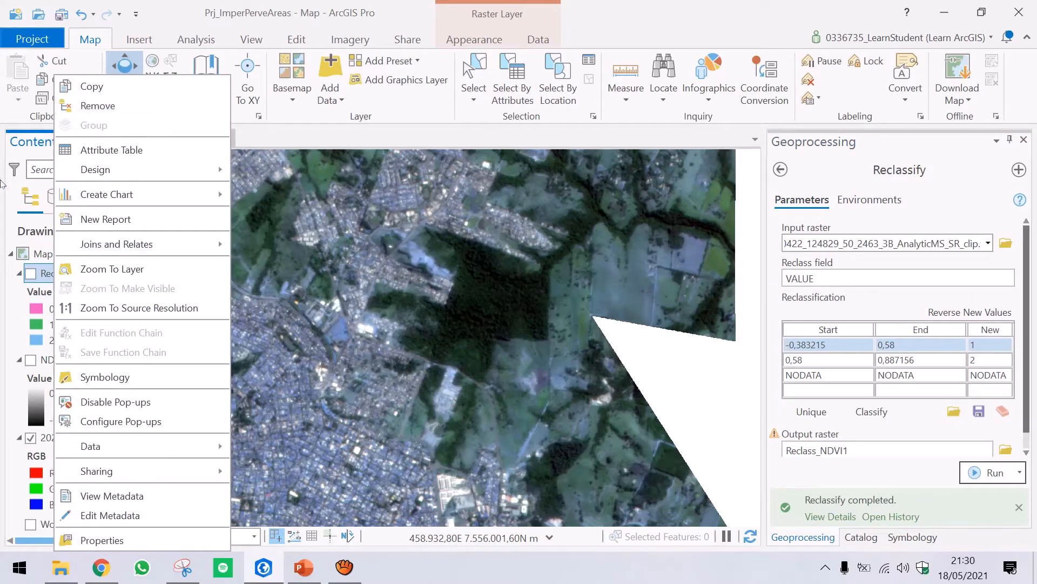
left_click(30, 273)
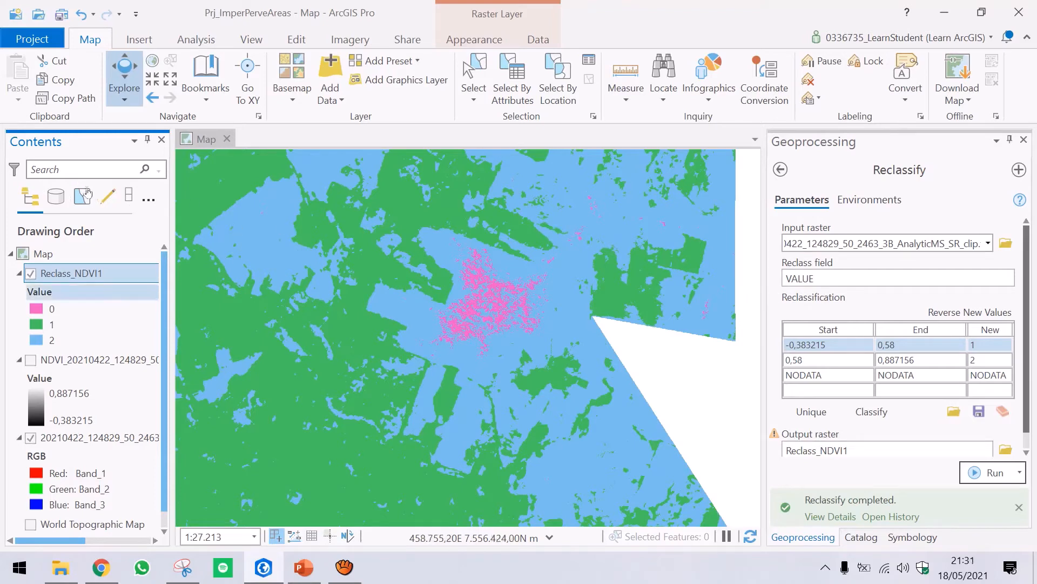
right_click(119, 273)
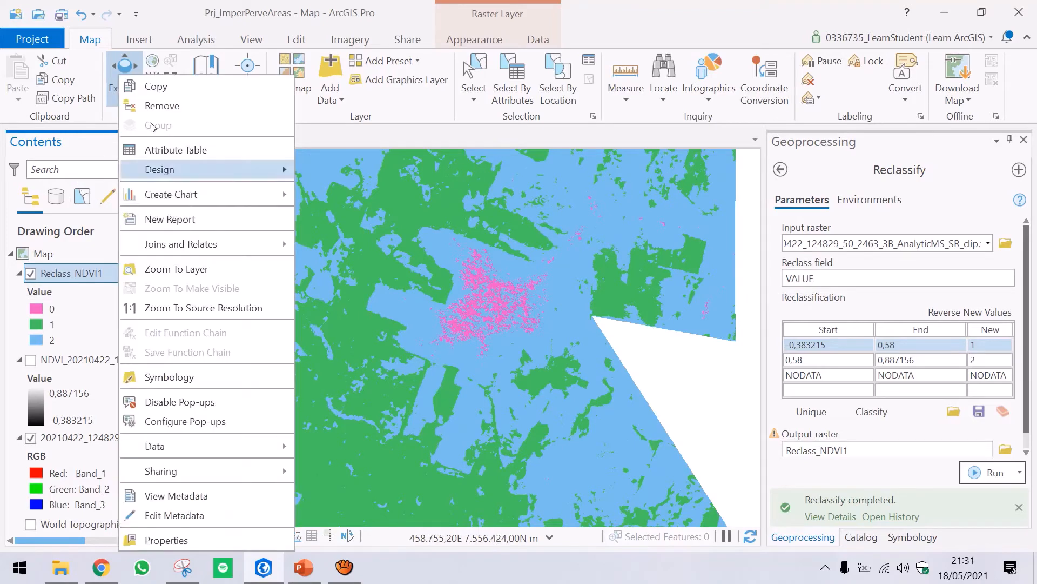
left_click(135, 105)
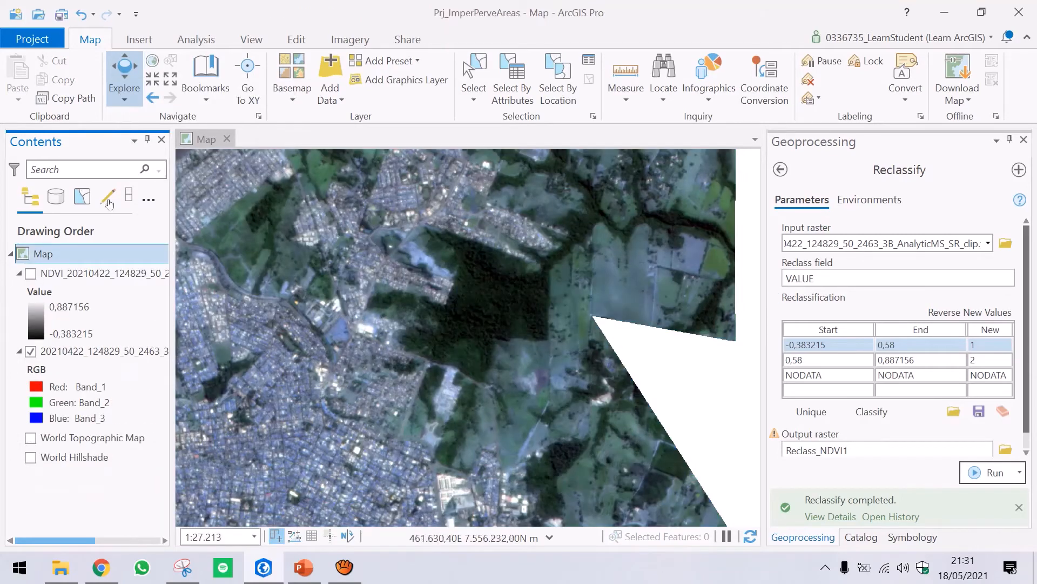
left_click(87, 273)
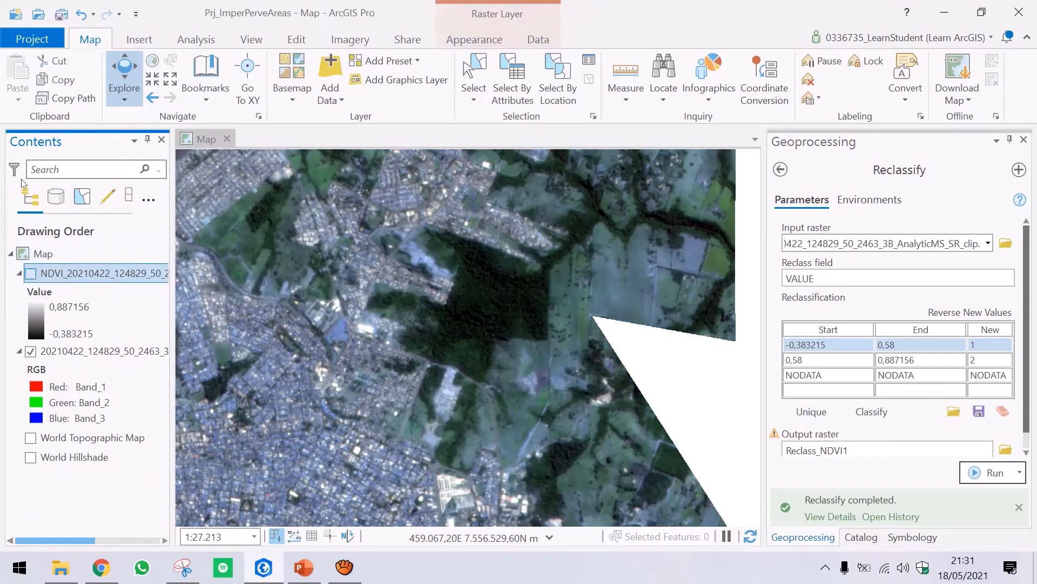
Step: Set the first class's start value to -1 and the second class's end value to 1 in the reclassification table
left_click(826, 344)
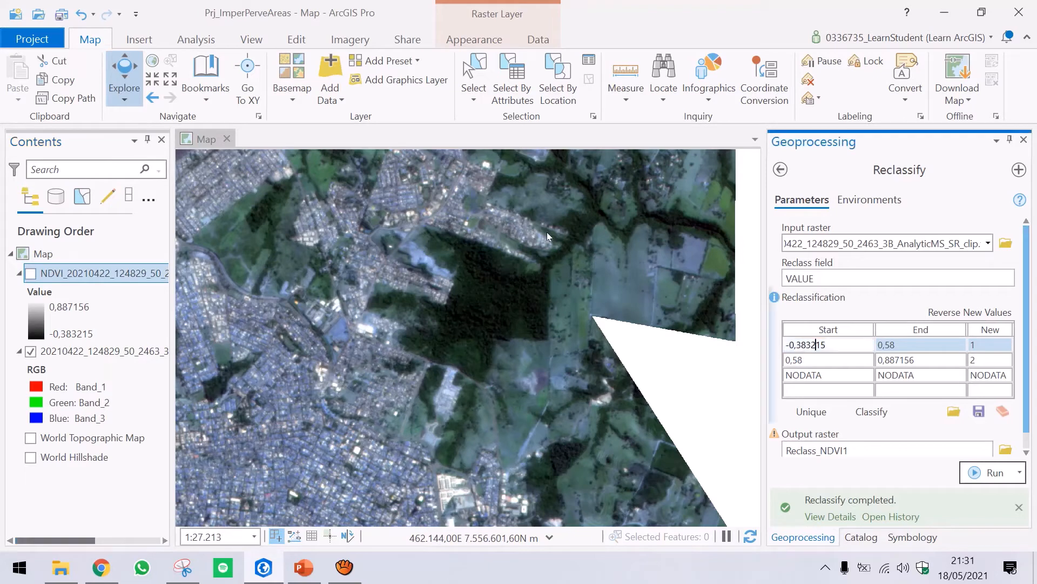
left_click_drag(825, 344, 794, 344)
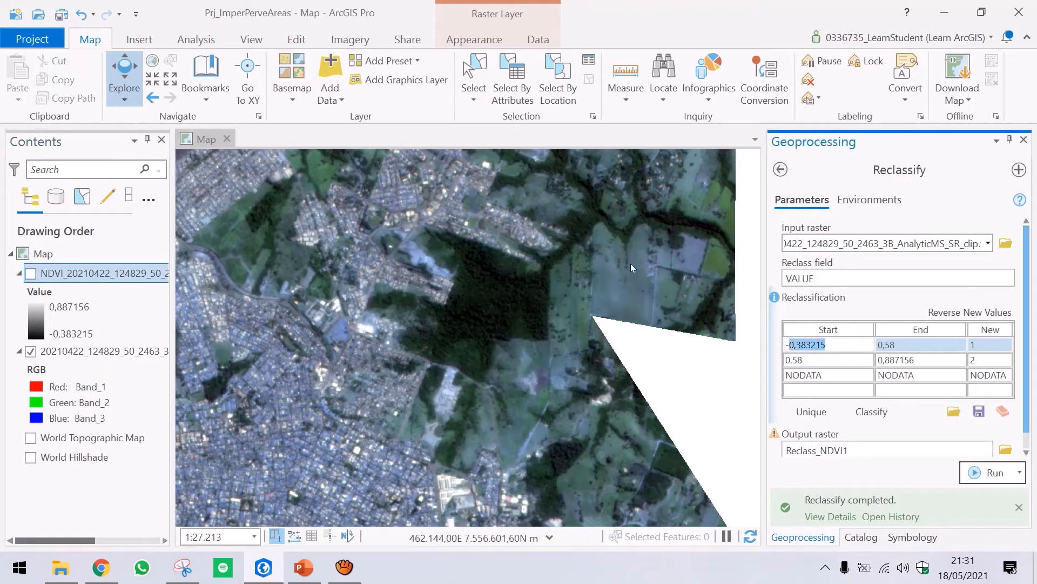
type("1")
key("Tab")
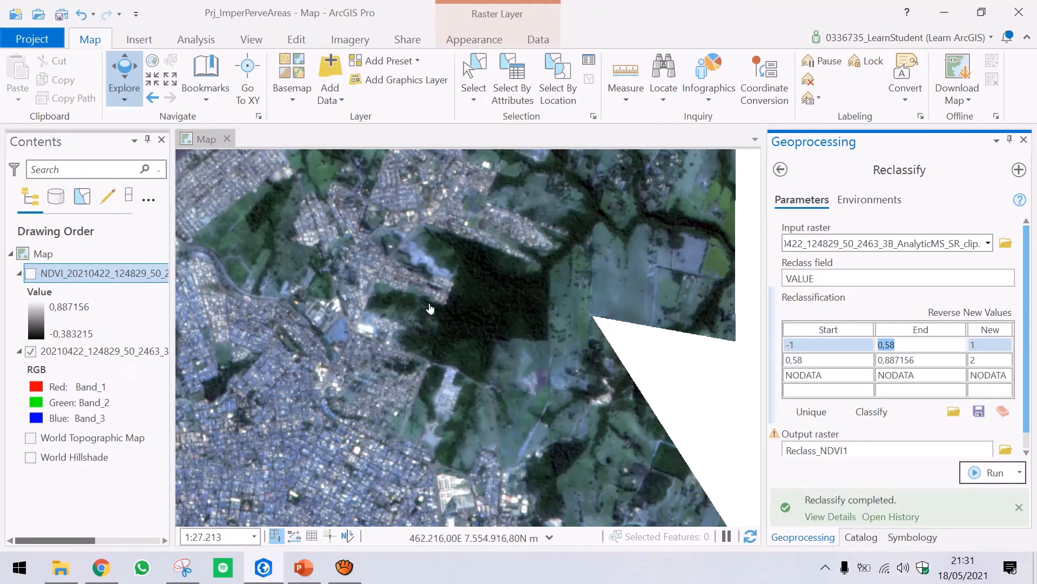
key("Return")
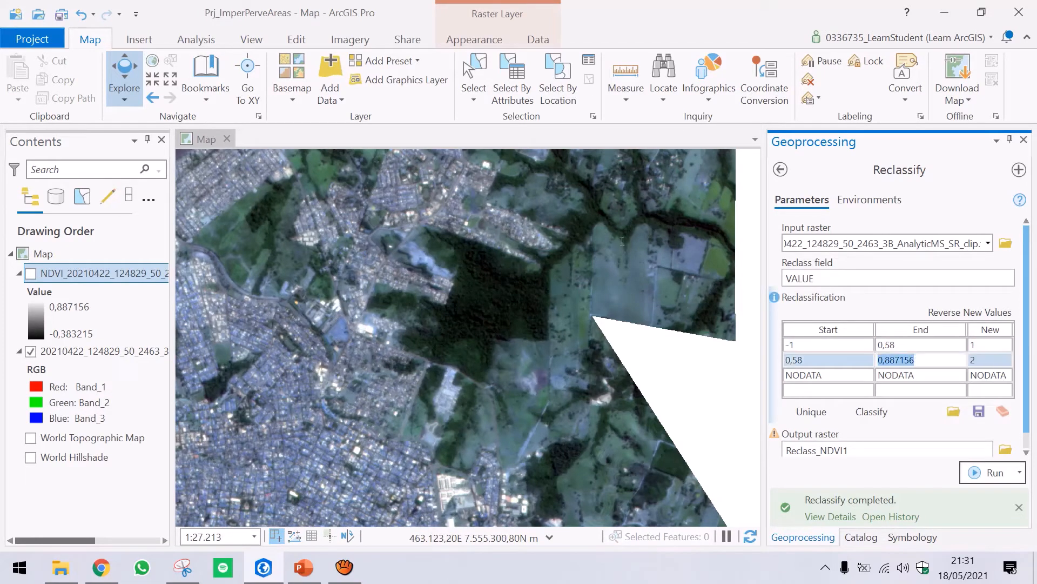
type("1")
left_click(613, 239)
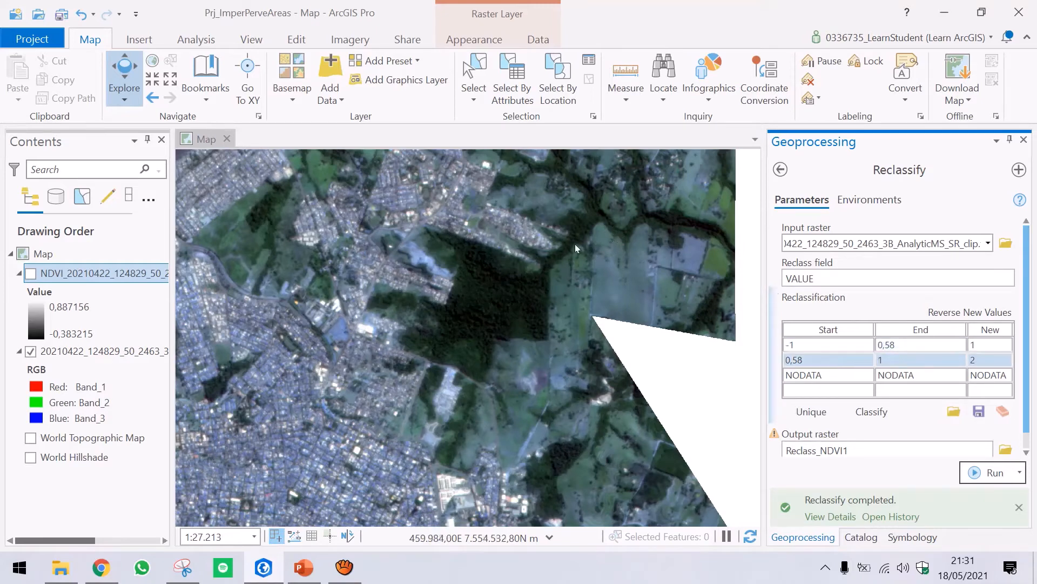
Step: Review the captured diagram of healthy and stressed vegetation NDVI, and rerun the reclassification with output raster Reclass_NDVI1
left_click(182, 567)
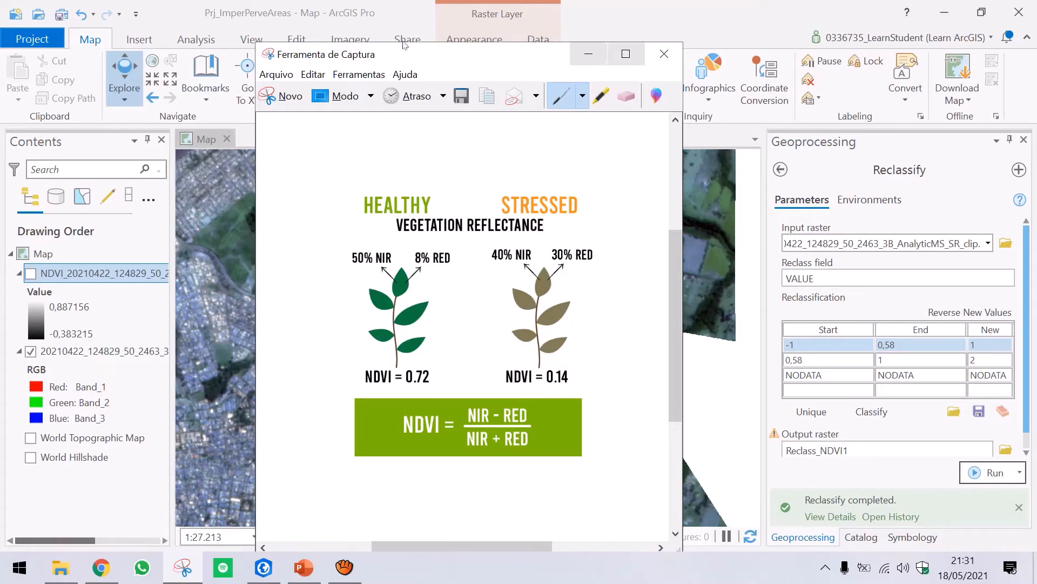
left_click(589, 54)
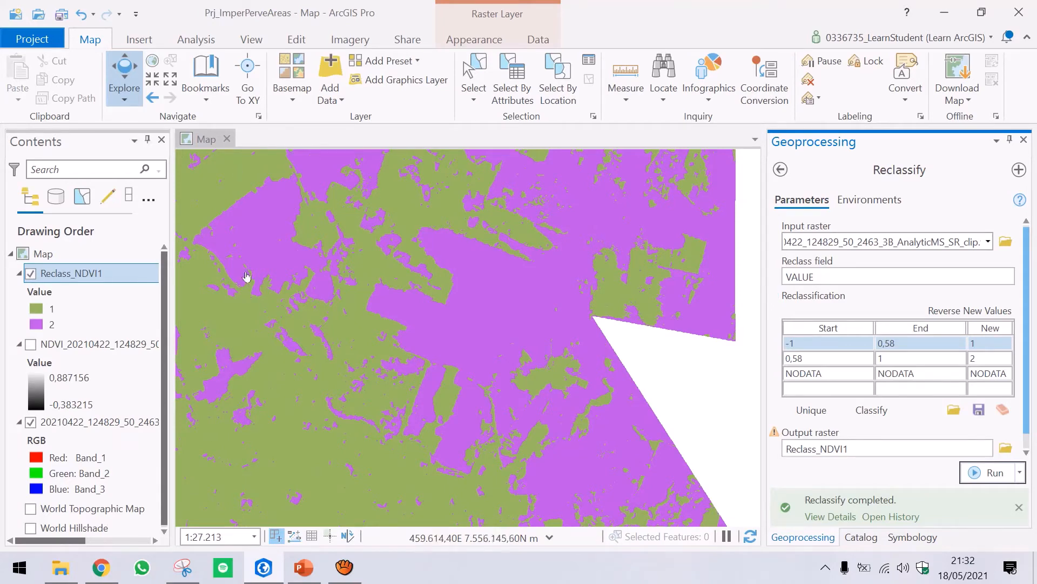
Step: Hide the RGB image and examine the two classes across the full extent of Reclass_NDVI1
scroll(247, 275, "down", 2)
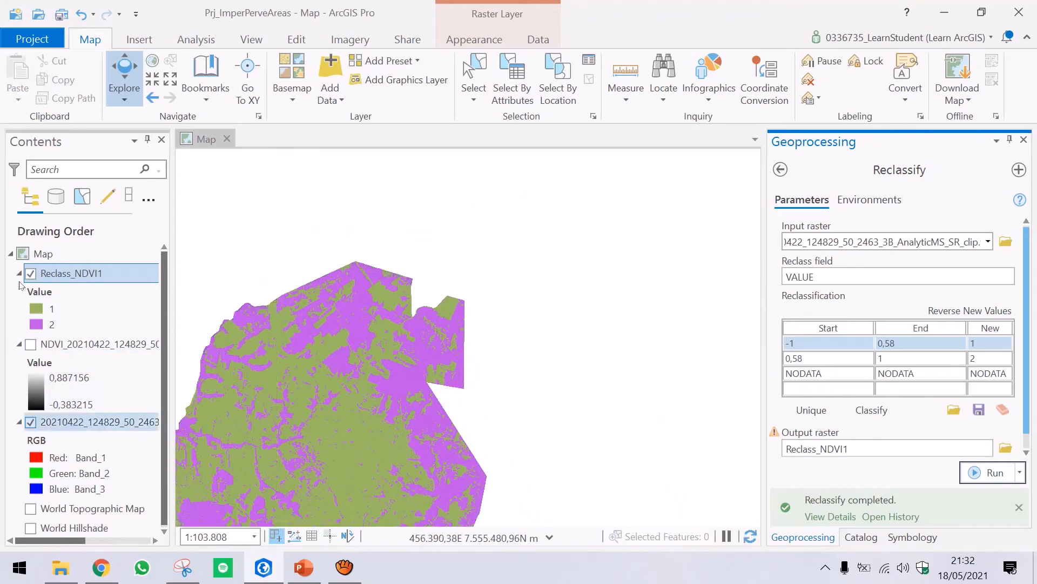
left_click(31, 422)
left_click_drag(212, 239, 400, 94)
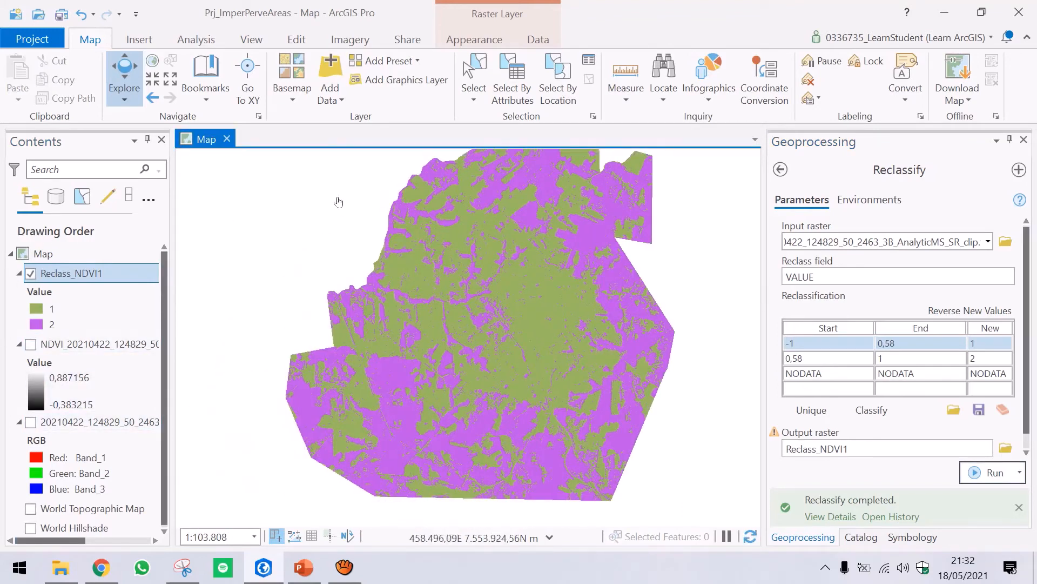
left_click_drag(336, 199, 342, 205)
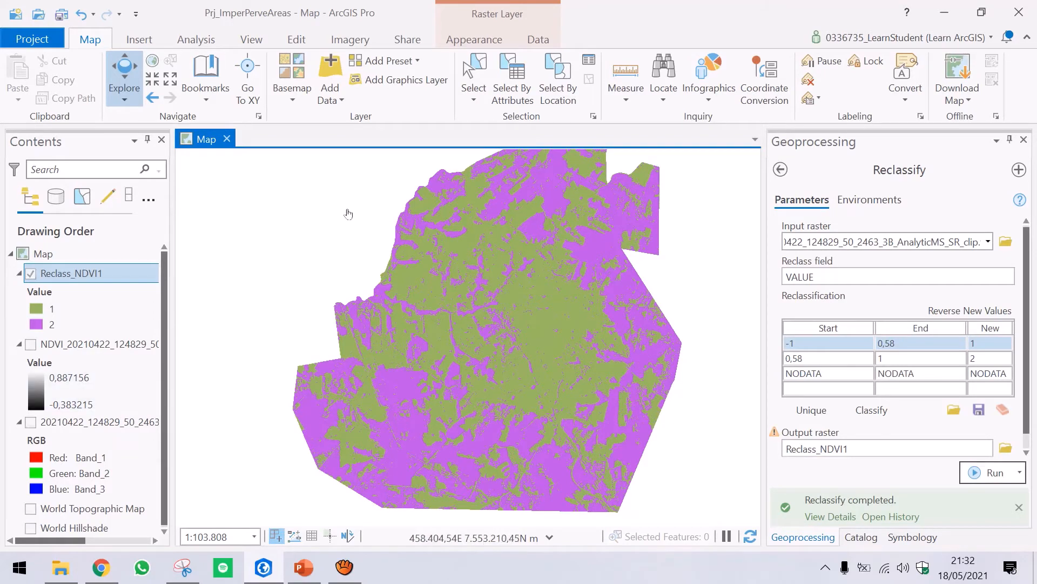
left_click_drag(355, 204, 358, 219)
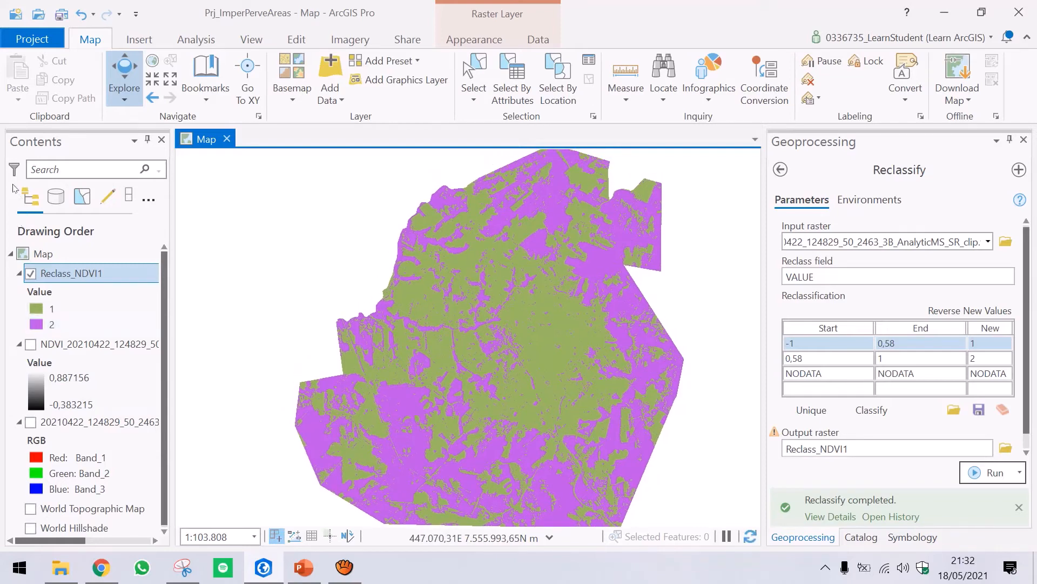
Step: Collapse the legends of Reclass_NDVI1 and the NDVI layer, and show the RGB image beneath the reclassified raster
left_click(19, 273)
left_click(19, 293)
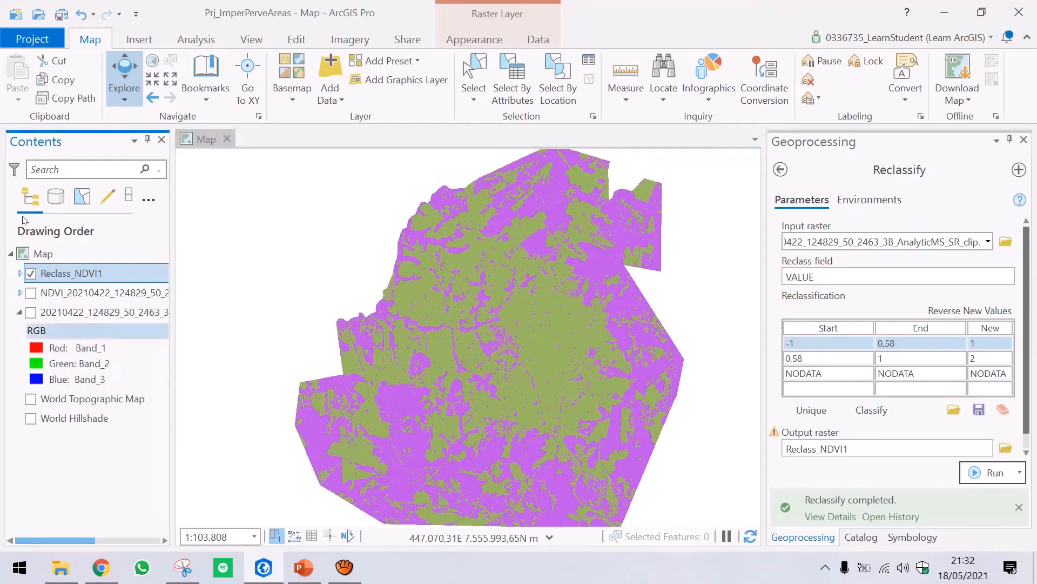
left_click(31, 313)
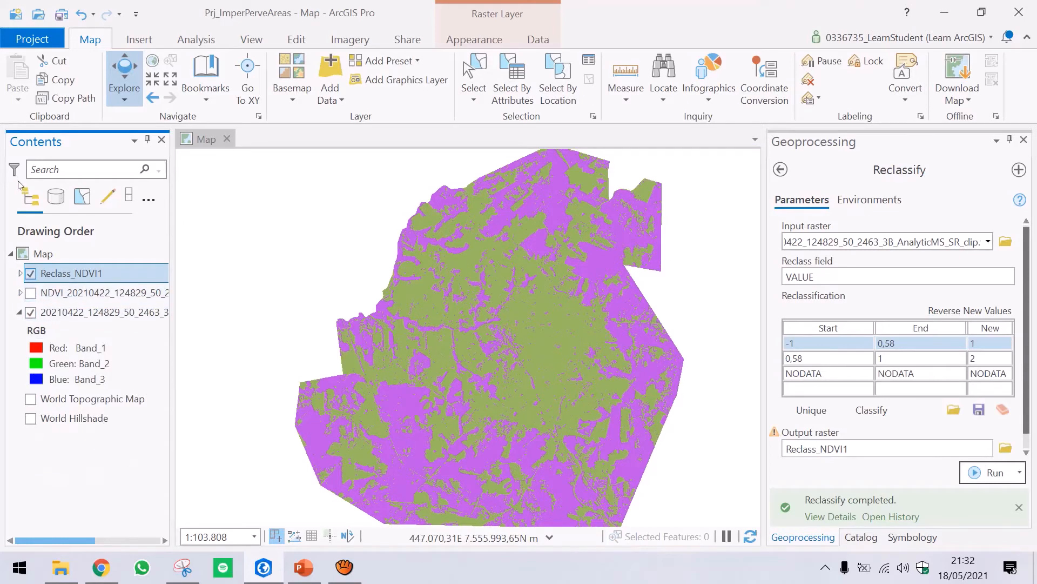
left_click(31, 273)
left_click(31, 274)
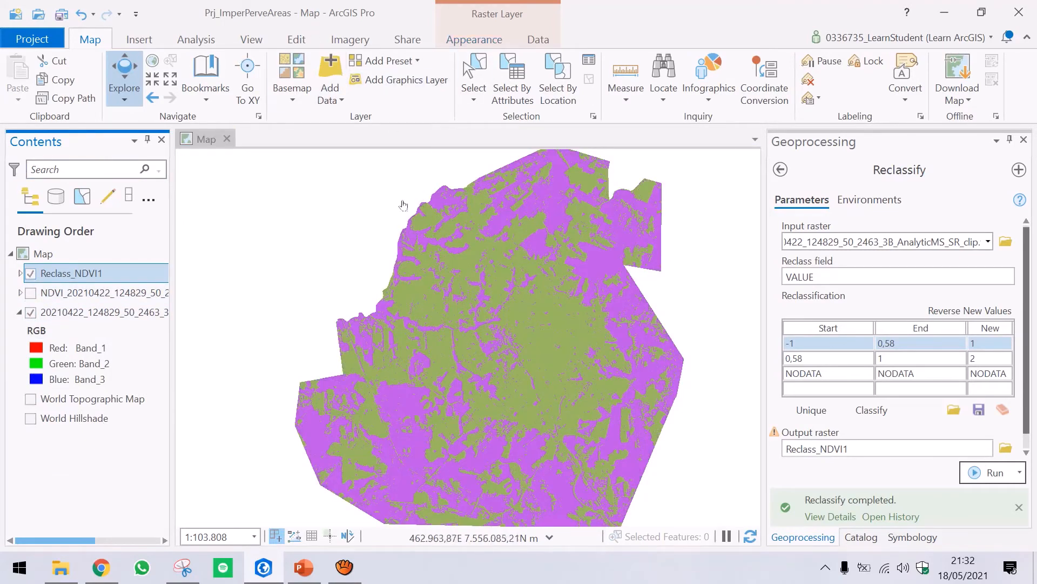
Step: Compare Reclass_NDVI1 with the RGB image using Swipe, focusing on the class 1 patches near the raster's eastern edge
scroll(475, 218, "up", 2)
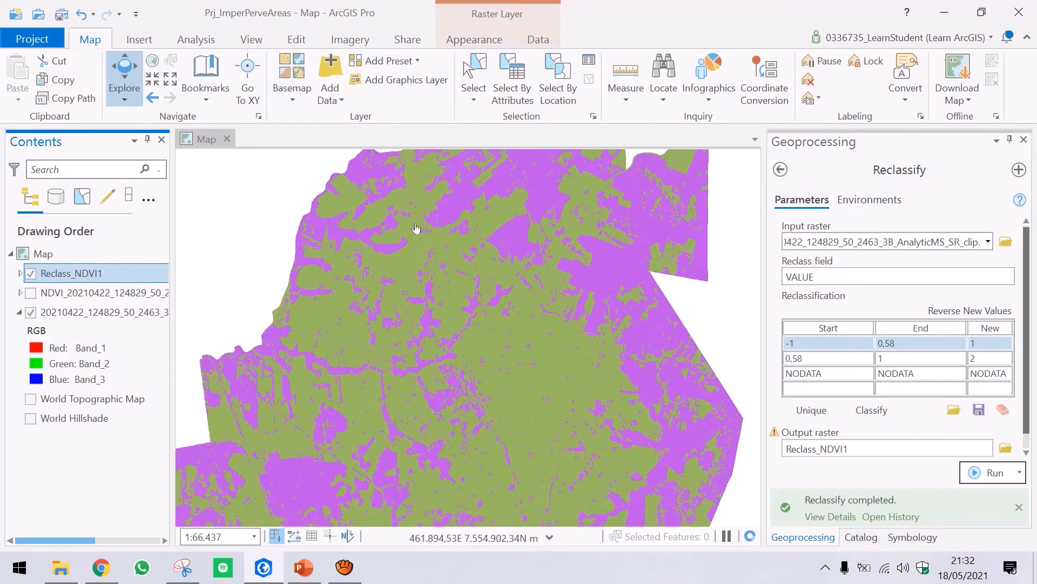
scroll(475, 217, "up", 1)
scroll(477, 266, "up", 1)
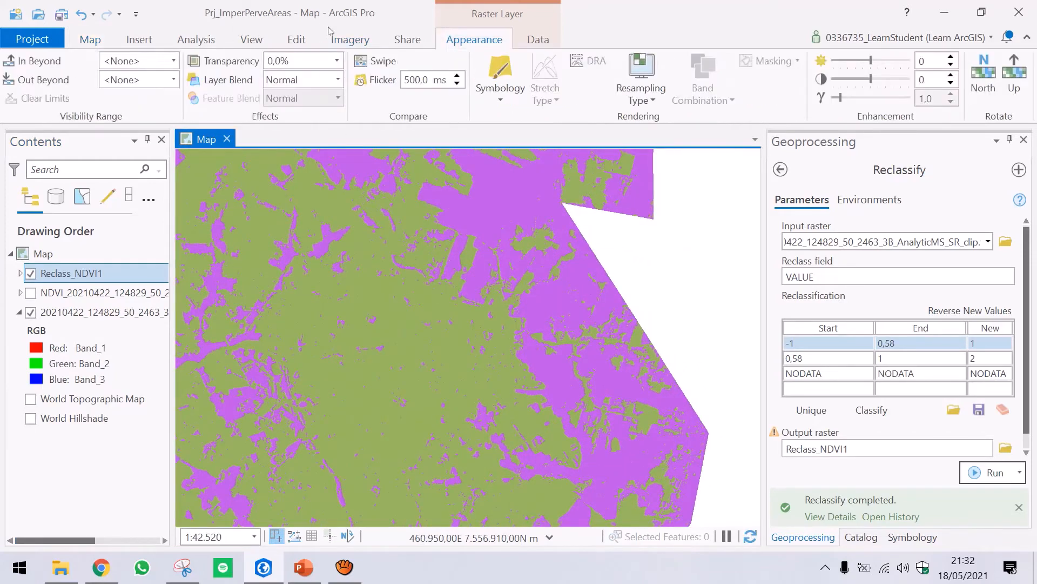
left_click(376, 61)
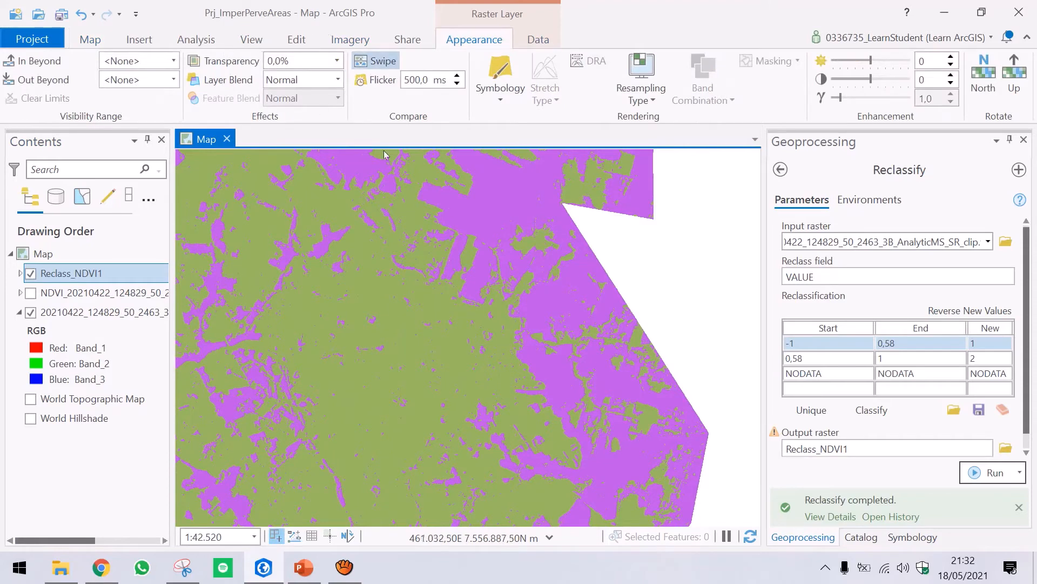
mouse_move(467, 271)
left_mouse_down()
mouse_move(335, 294)
mouse_move(419, 287)
mouse_move(339, 283)
mouse_move(322, 292)
mouse_move(456, 297)
mouse_move(465, 244)
mouse_move(372, 256)
mouse_move(452, 261)
left_mouse_up()
scroll(455, 295, "up", 4)
left_click_drag(481, 260, 231, 290)
scroll(373, 258, "up", 4)
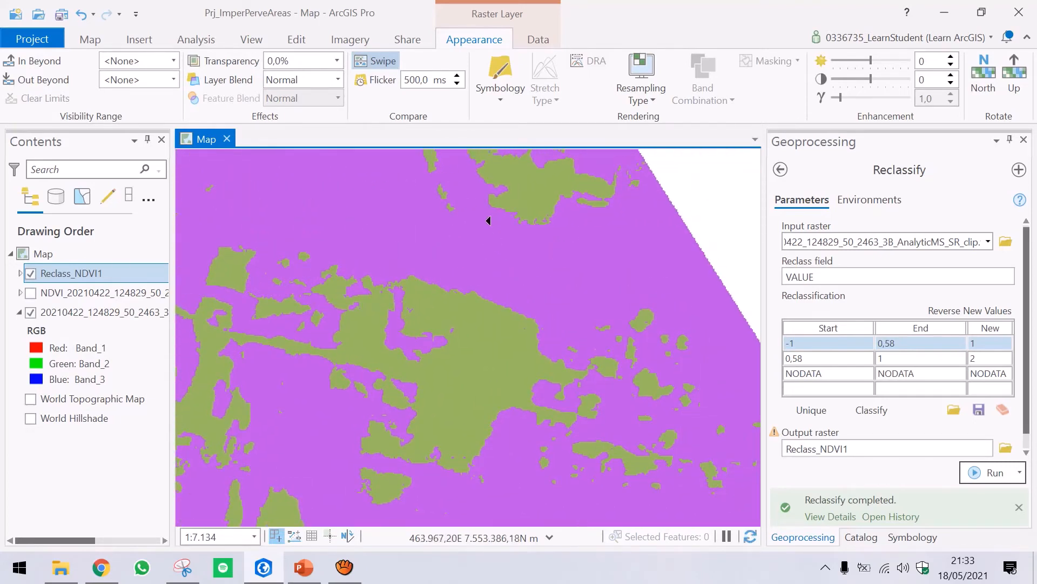
left_click_drag(489, 221, 604, 233)
Step: Hide Reclass_NDVI1, show the NDVI layer, and query the pixel value in the grey field near the eastern edge
left_click(30, 273)
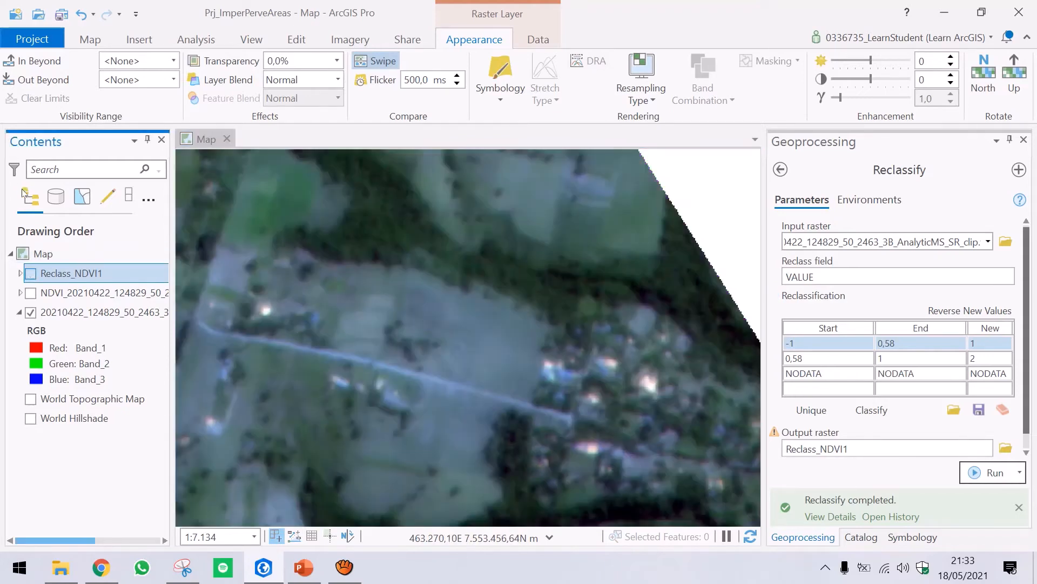
left_click(31, 293)
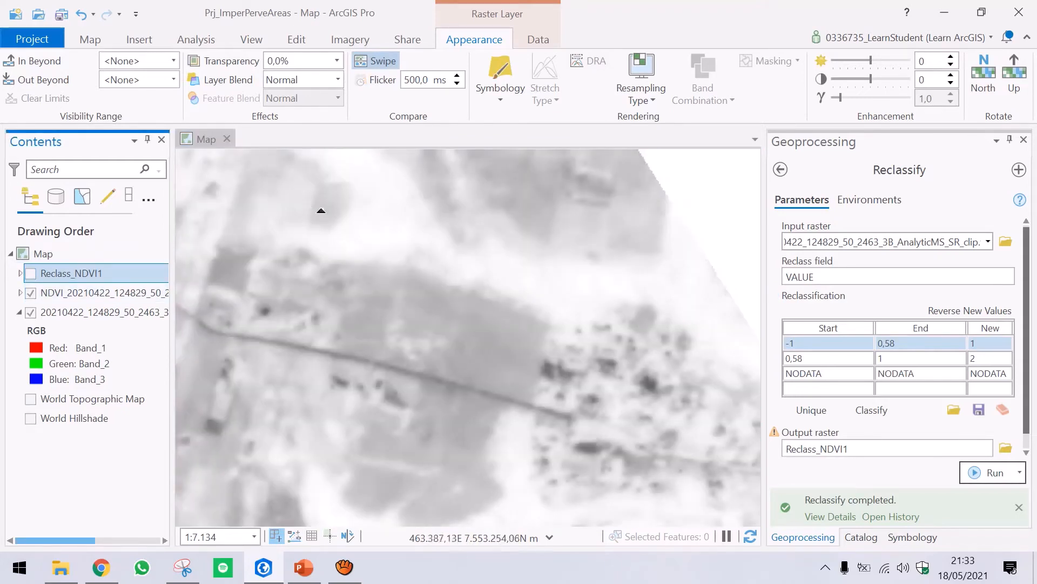
left_click(67, 37)
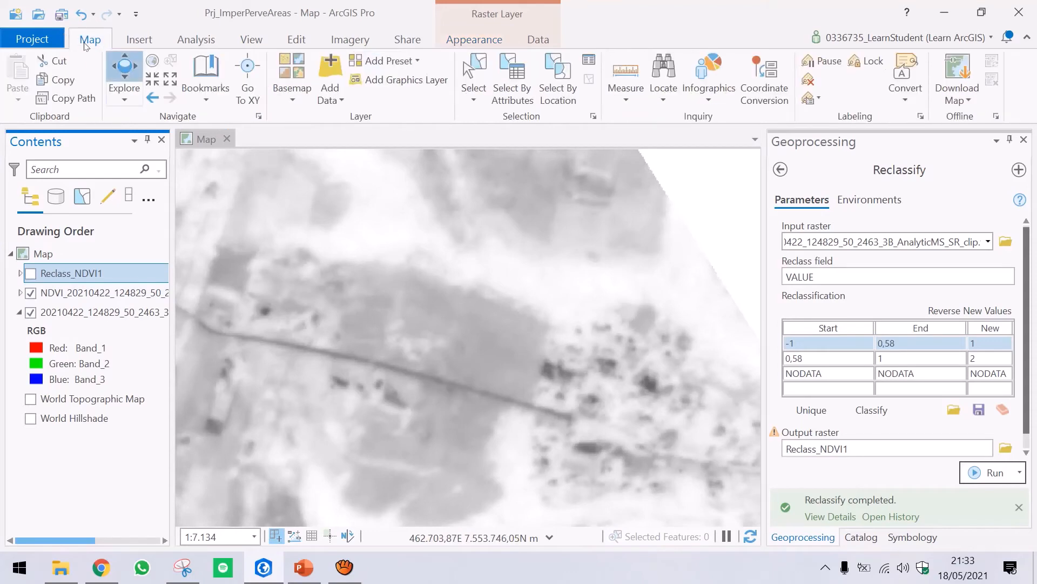
left_click(124, 76)
scroll(323, 231, "up", 1)
left_click(323, 231)
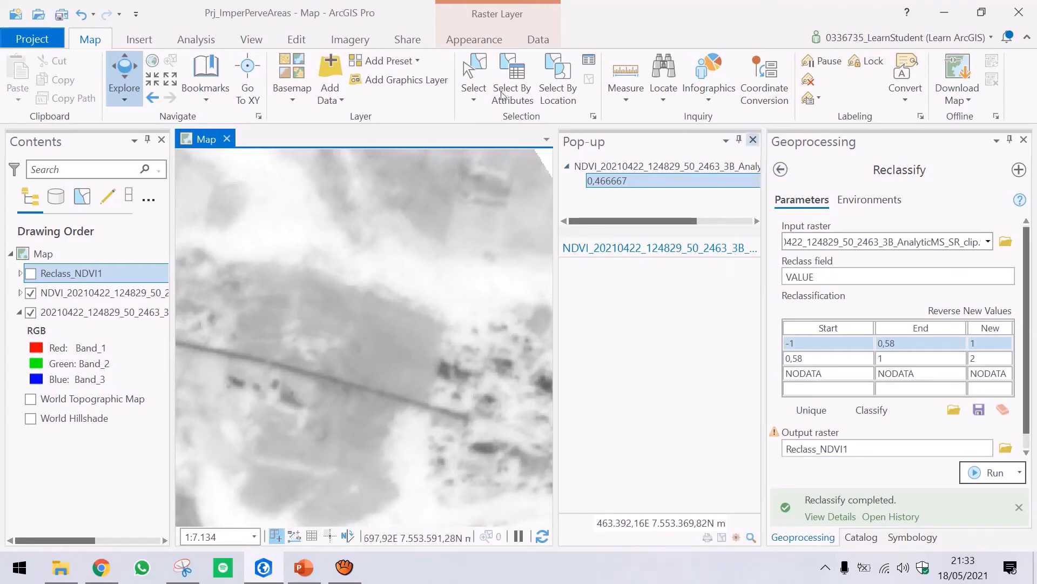
left_click(753, 140)
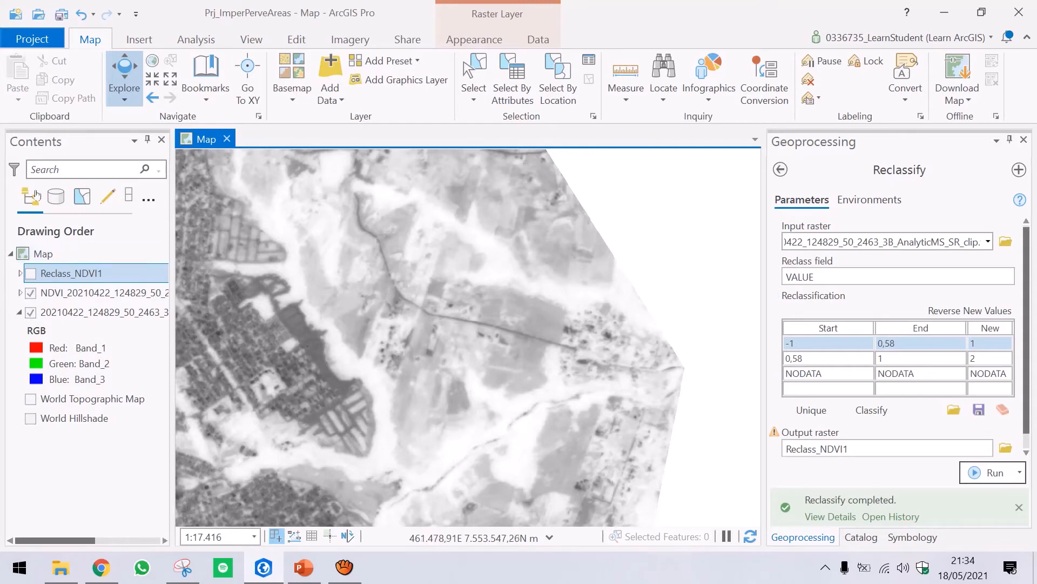
Step: Compare Reclass_NDVI1 with the NDVI layer by toggling its visibility, and query NDVI pixel values in several bright areas
left_click(31, 273)
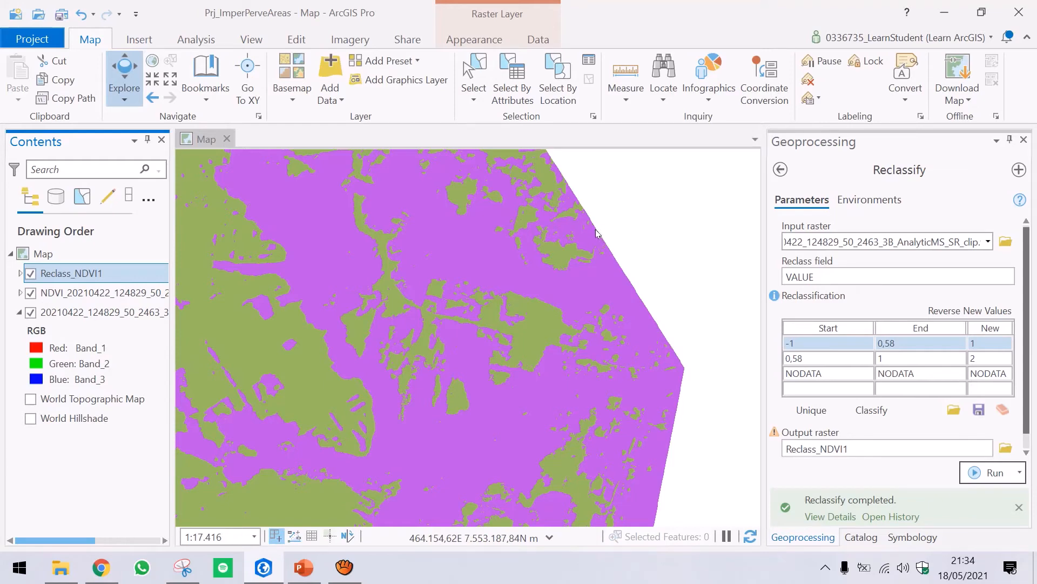
left_click(31, 273)
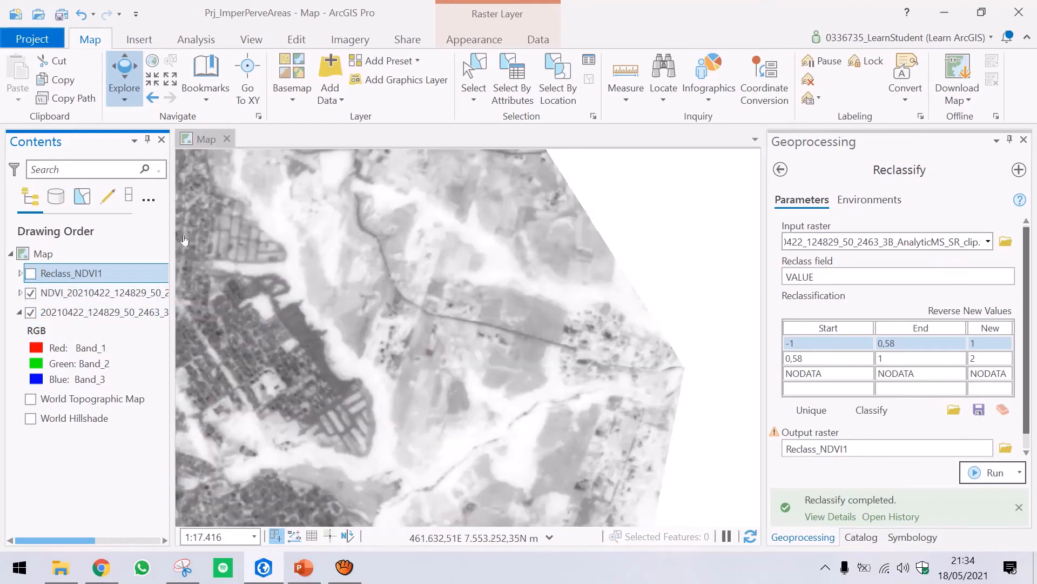
left_click_drag(186, 185, 232, 192)
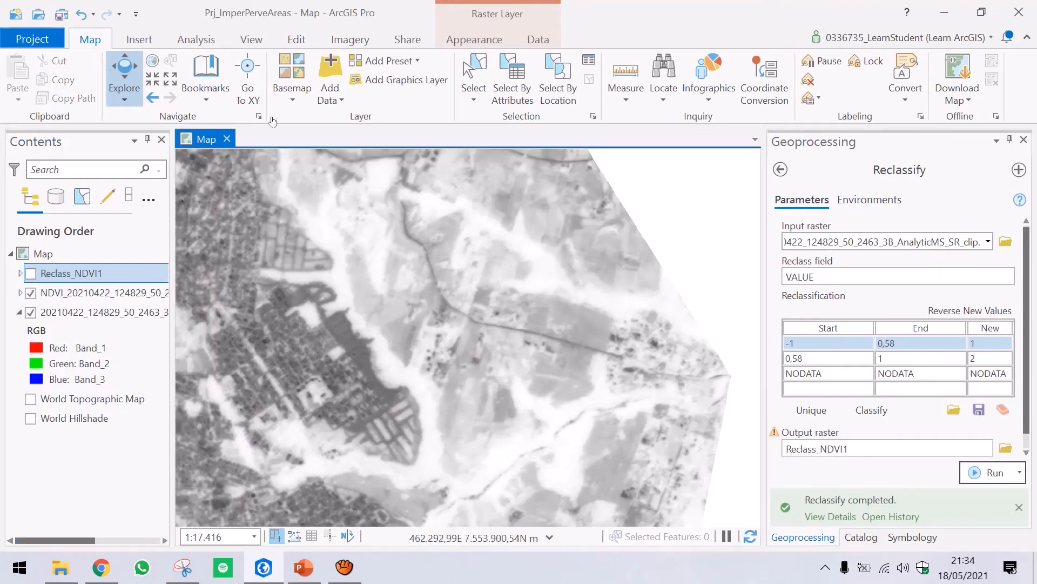
left_click(424, 394)
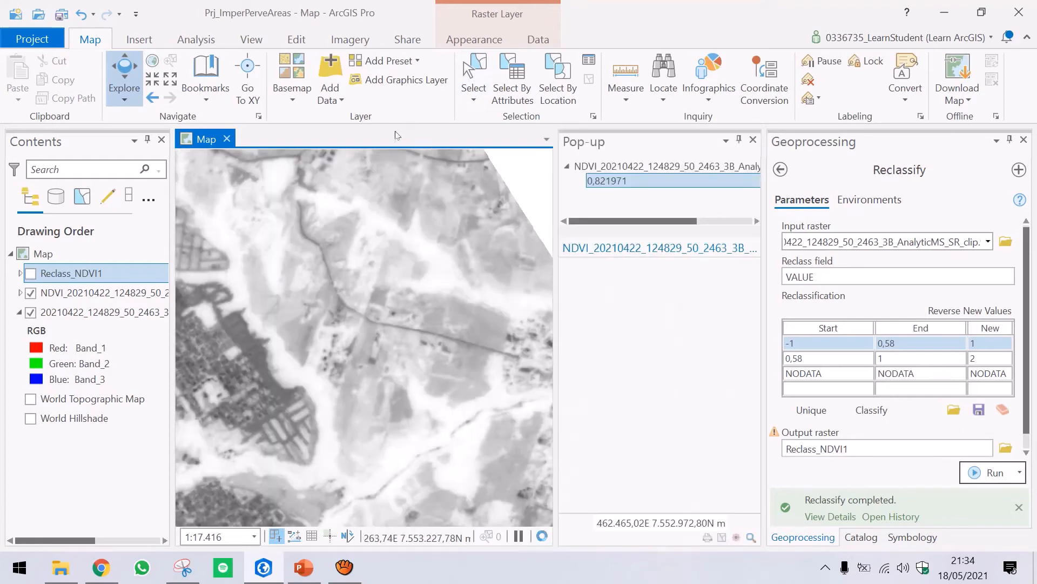
left_click(277, 160)
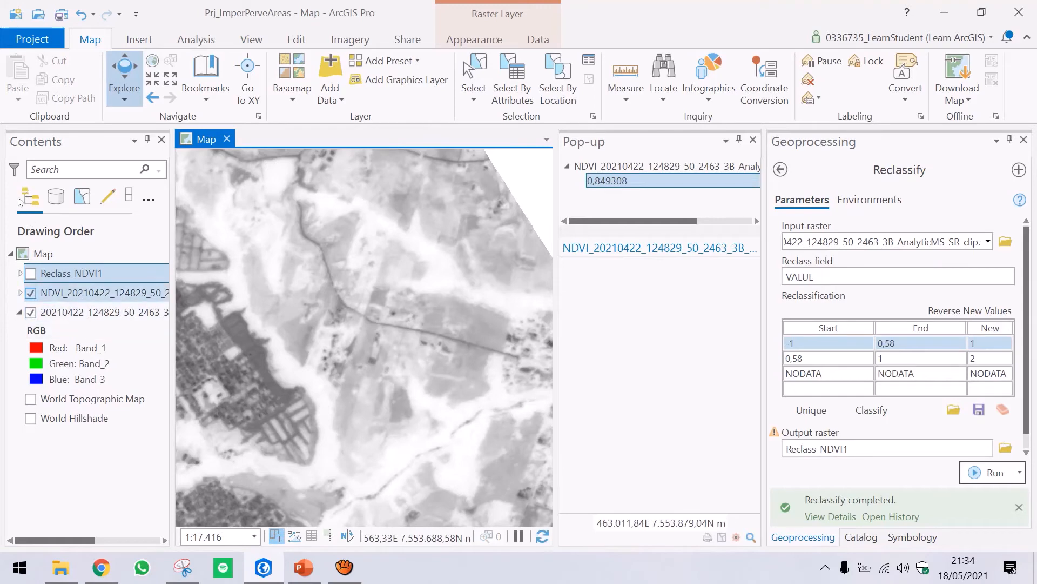
left_click(30, 293)
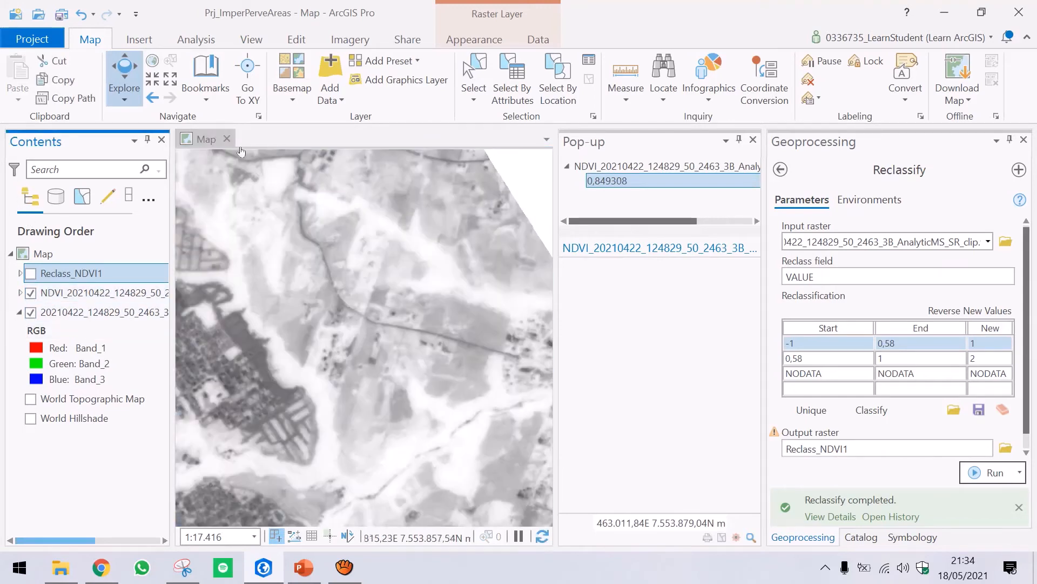
left_click(188, 135)
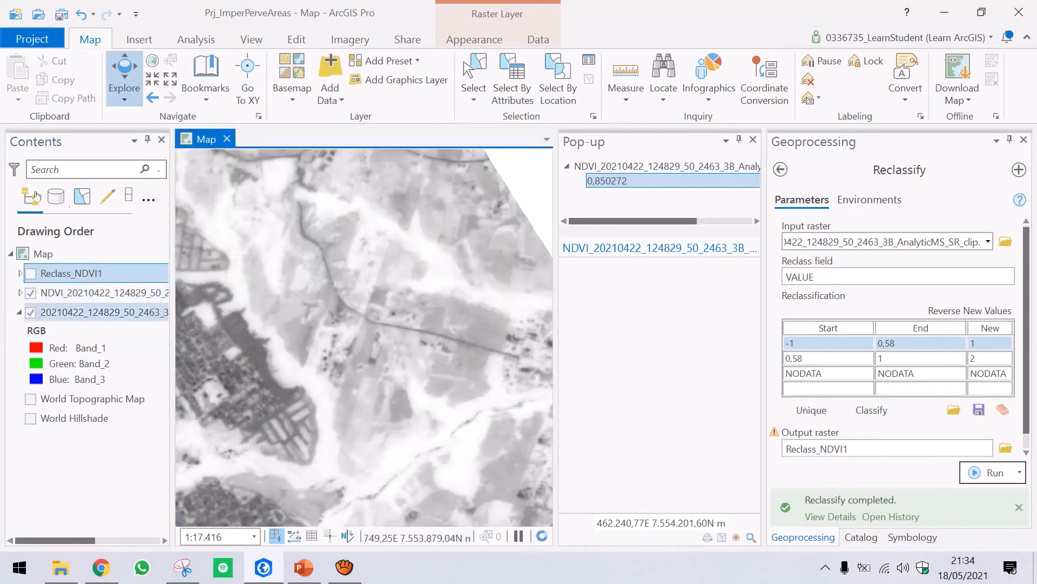
Step: Compare the NDVI layer with the RGB image beneath it by toggling the NDVI layer's visibility
left_click(31, 312)
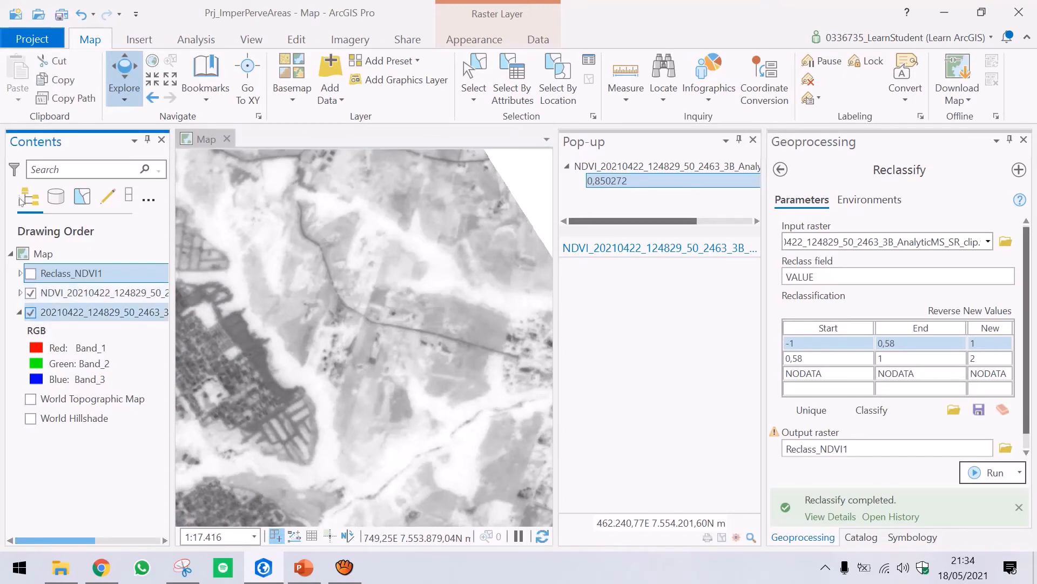
left_click(81, 292)
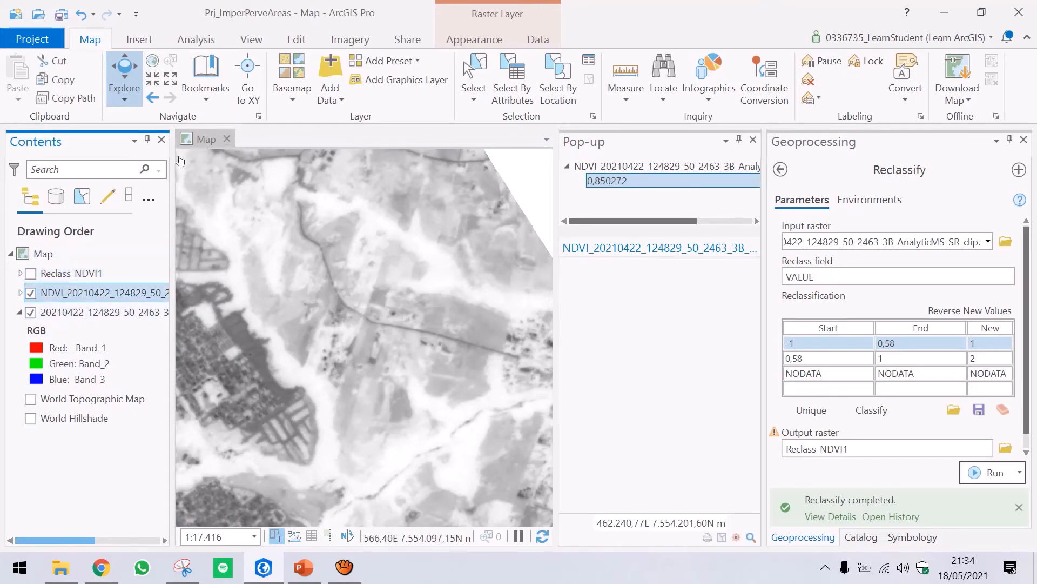
key("space")
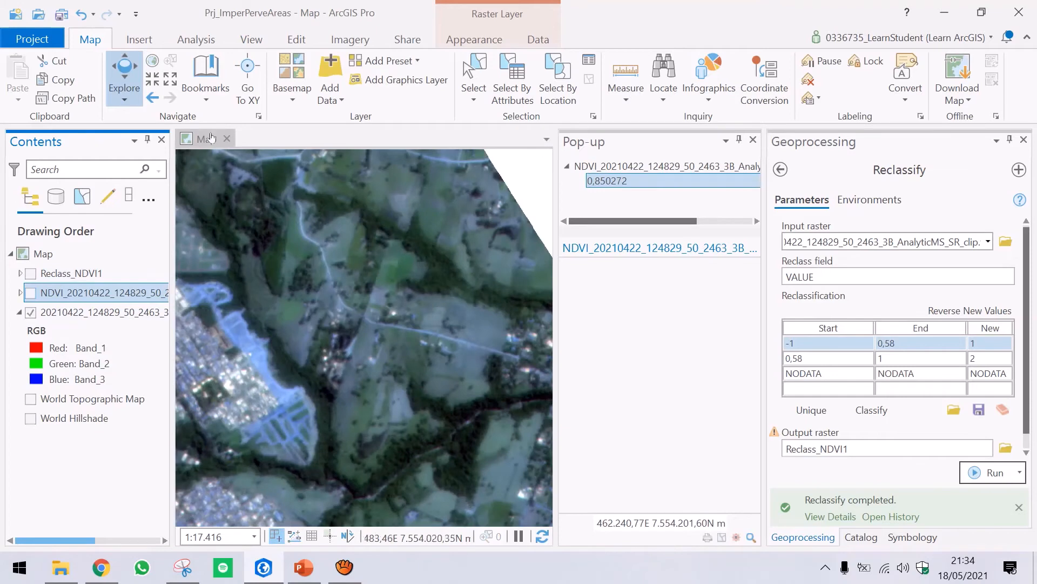
key("space")
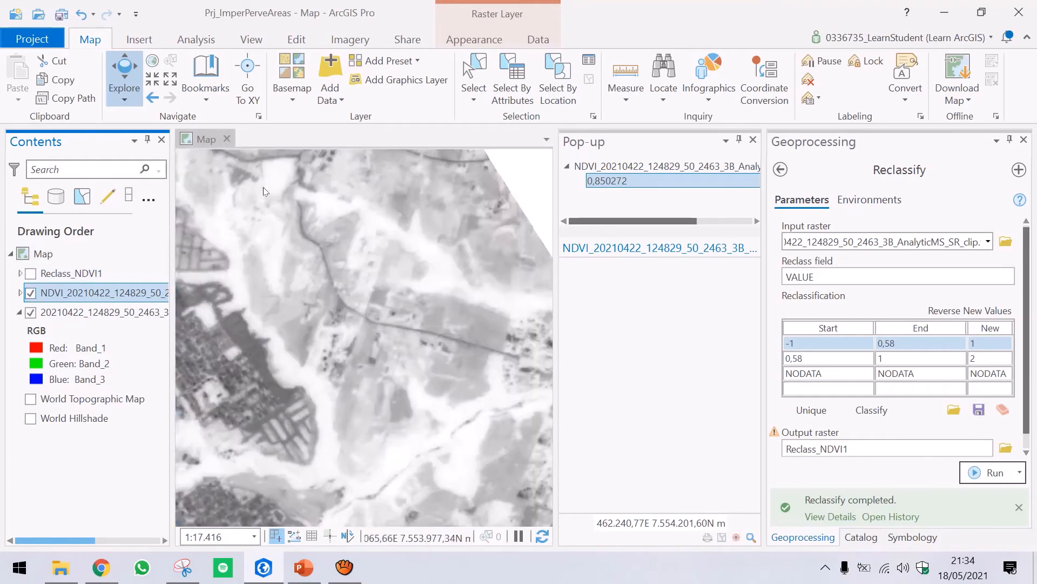
Step: Close the pixel value results, hide the NDVI layer, and show the entire Reclass_NDVI1 raster with its legend expanded
left_click(753, 139)
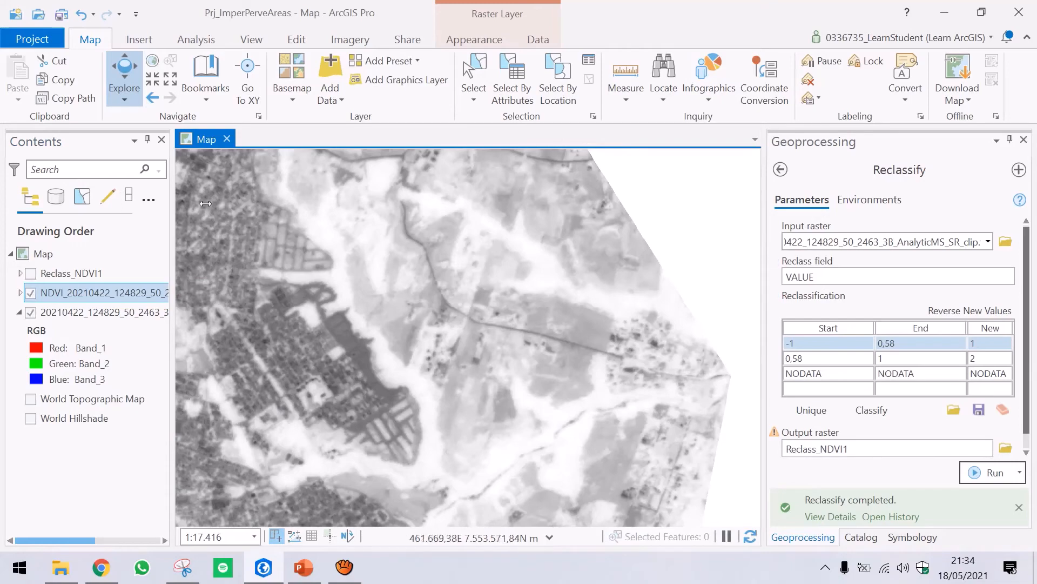
scroll(343, 229, "down", 3)
scroll(342, 228, "down", 2)
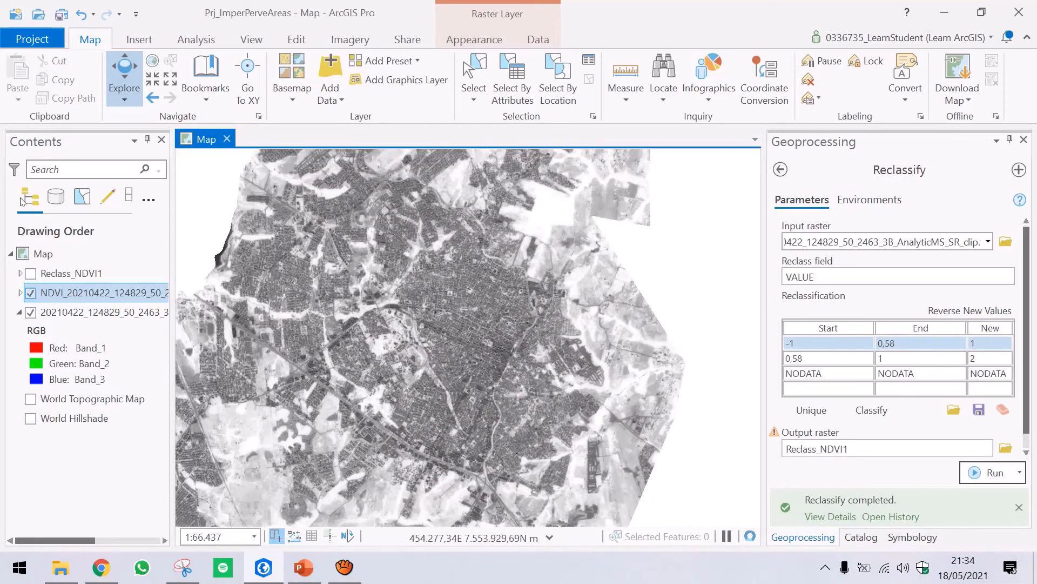
left_click(31, 293)
left_click(20, 273)
left_click(31, 274)
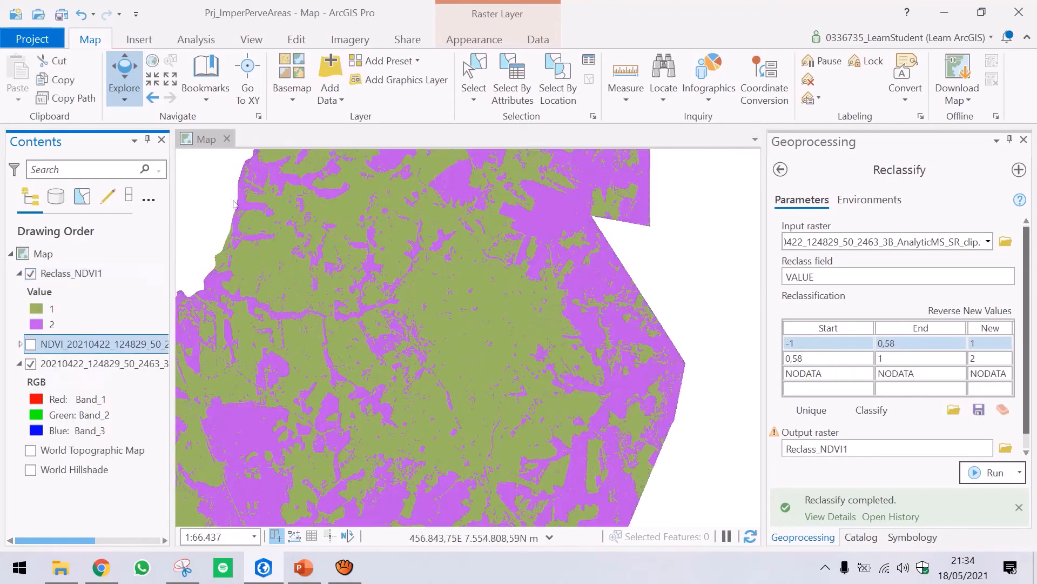
scroll(342, 233, "down", 2)
left_click_drag(342, 232, 304, 213)
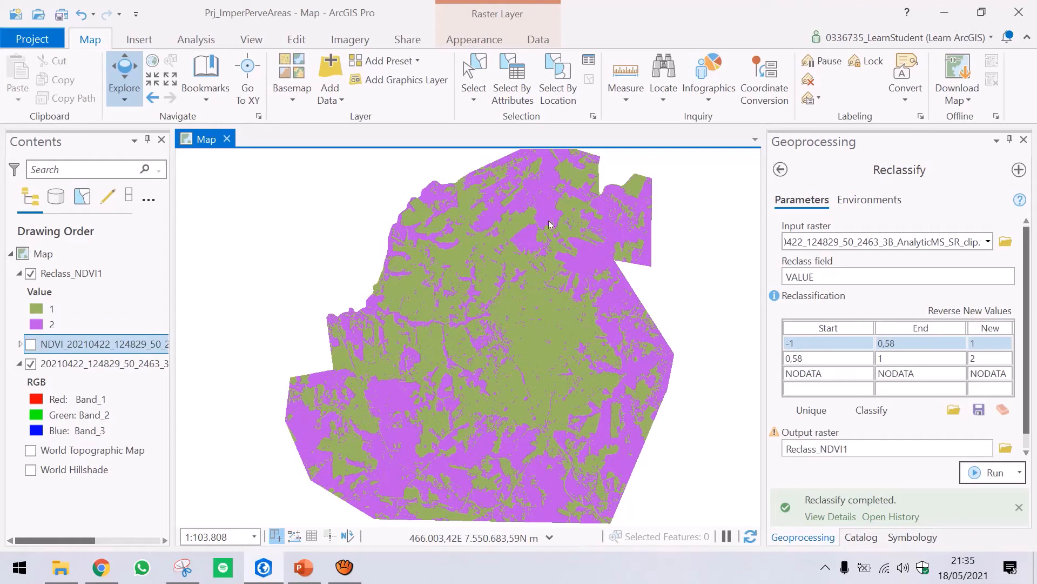
Step: Open the attribute table of Reclass_NDVI1, and check the ground sampling distance in the Planet spec sheet in Chrome
right_click(63, 273)
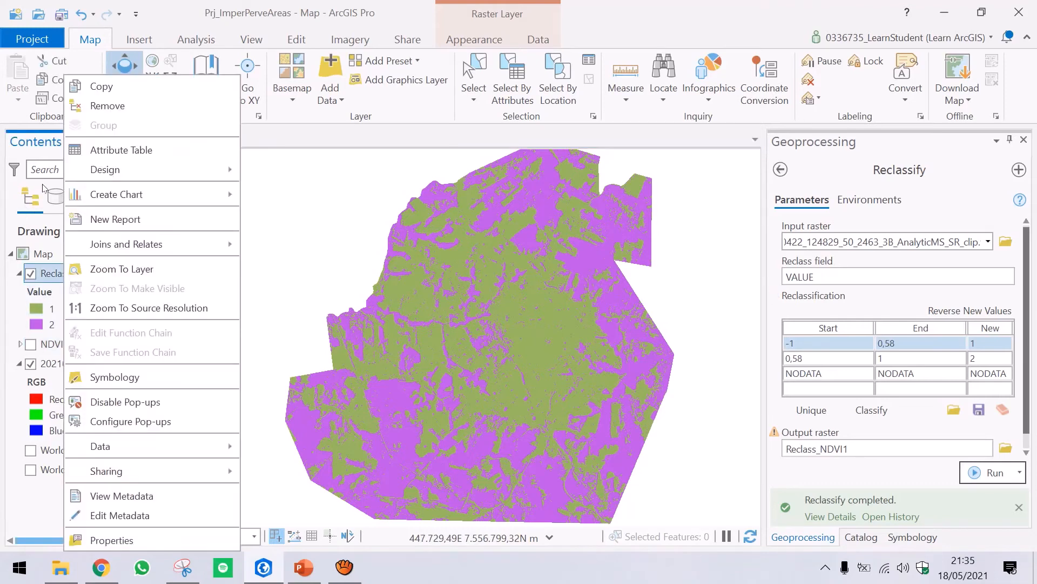
left_click(121, 150)
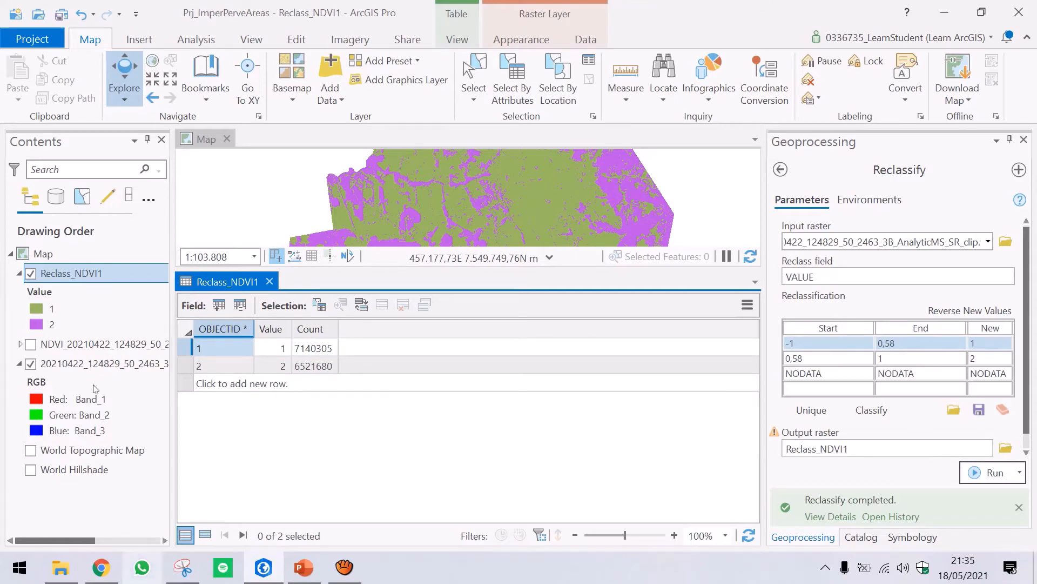
key("alt+Tab")
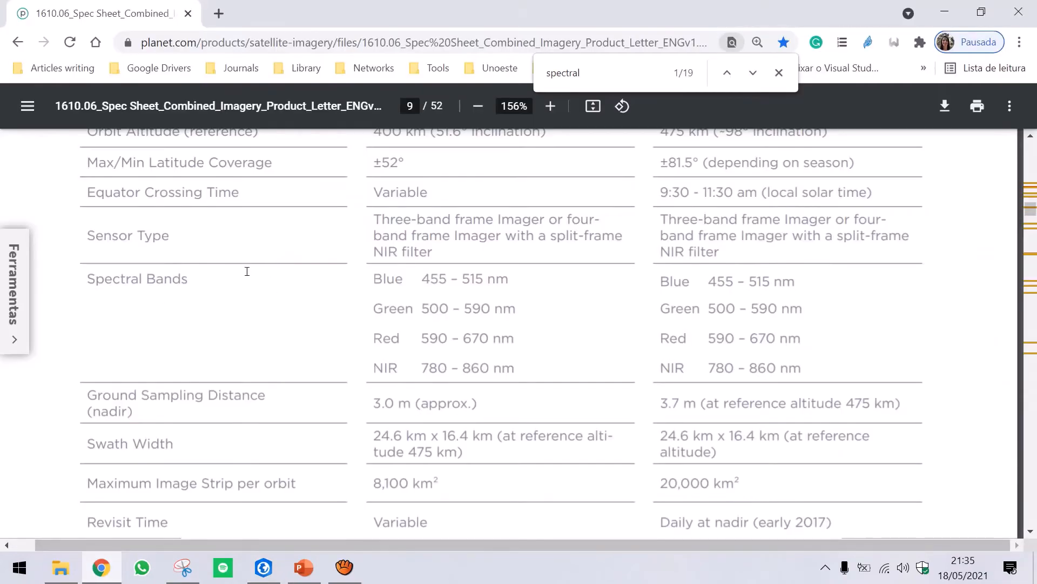
left_click_drag(372, 406, 397, 406)
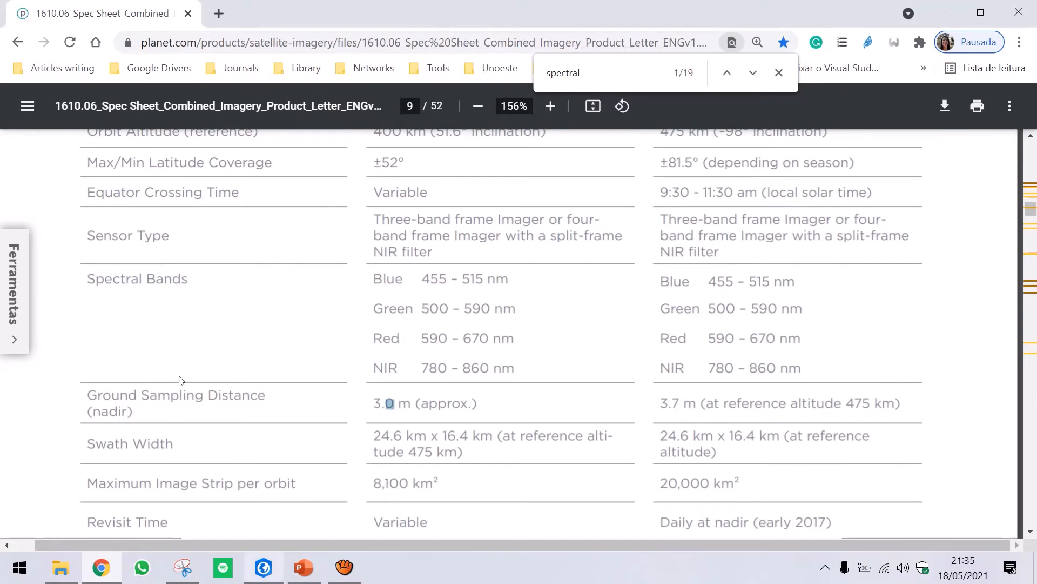
Step: Switch back to ArcGIS Pro and add a field named area_m2 with data type Double to the Reclass_NDVI1 table
left_click(263, 567)
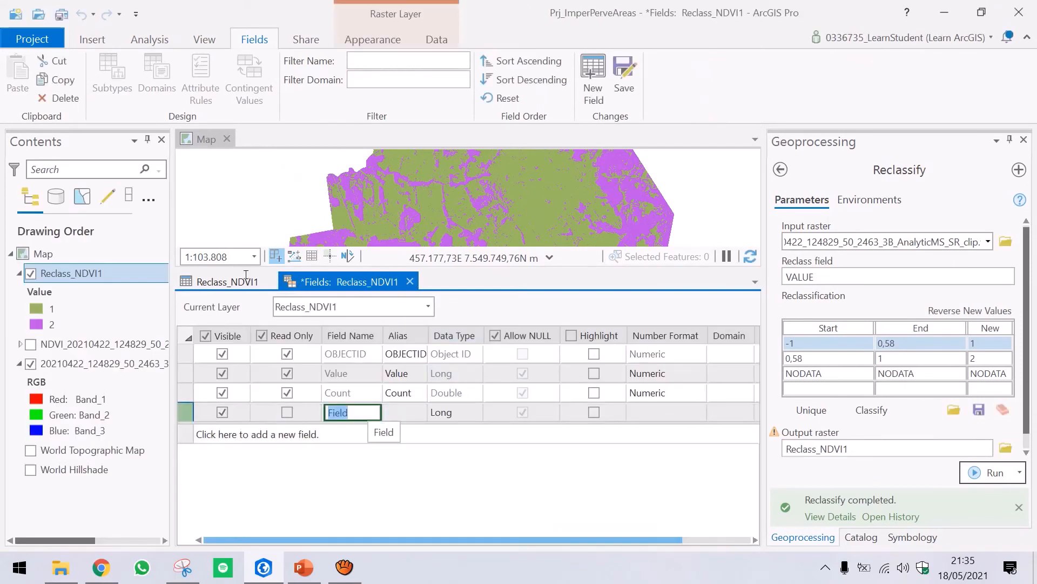
type("area_m2")
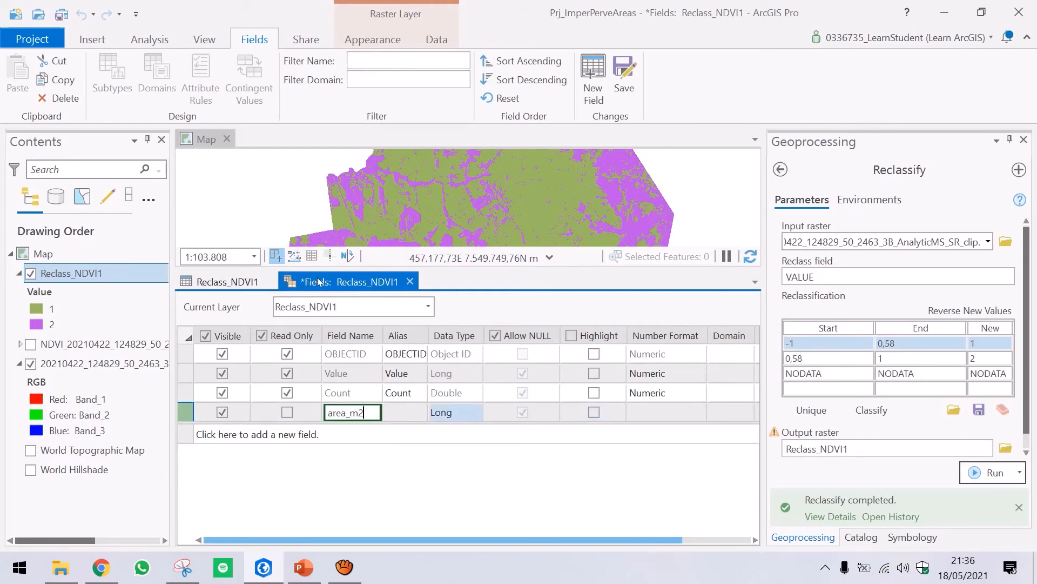
double_click(473, 413)
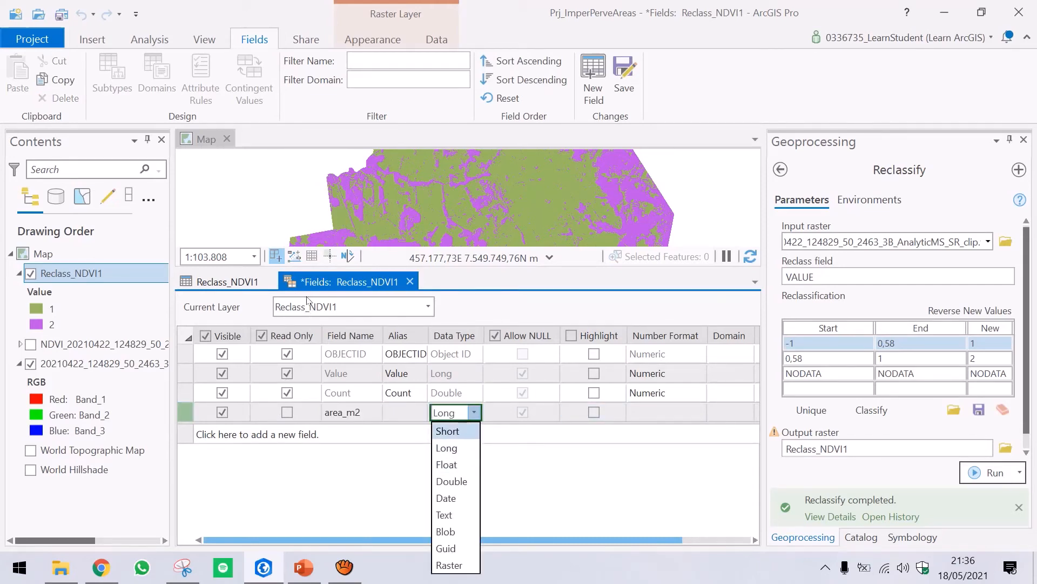
key("Down")
key("Down")
key("Return")
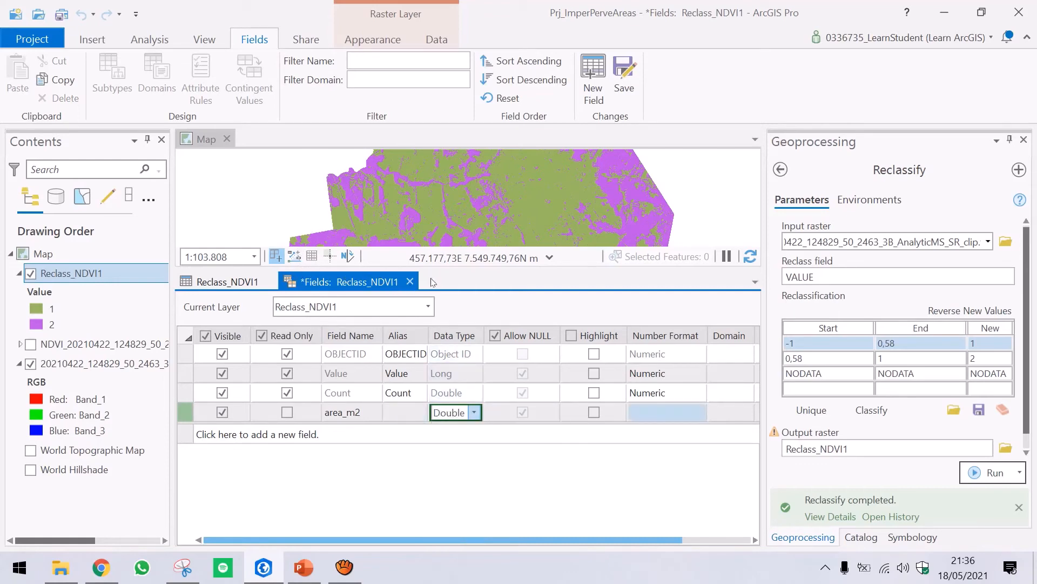
Step: Set the number format of area_m2 to Numeric, save the field changes, and return to the attribute table
double_click(647, 414)
left_click(699, 412)
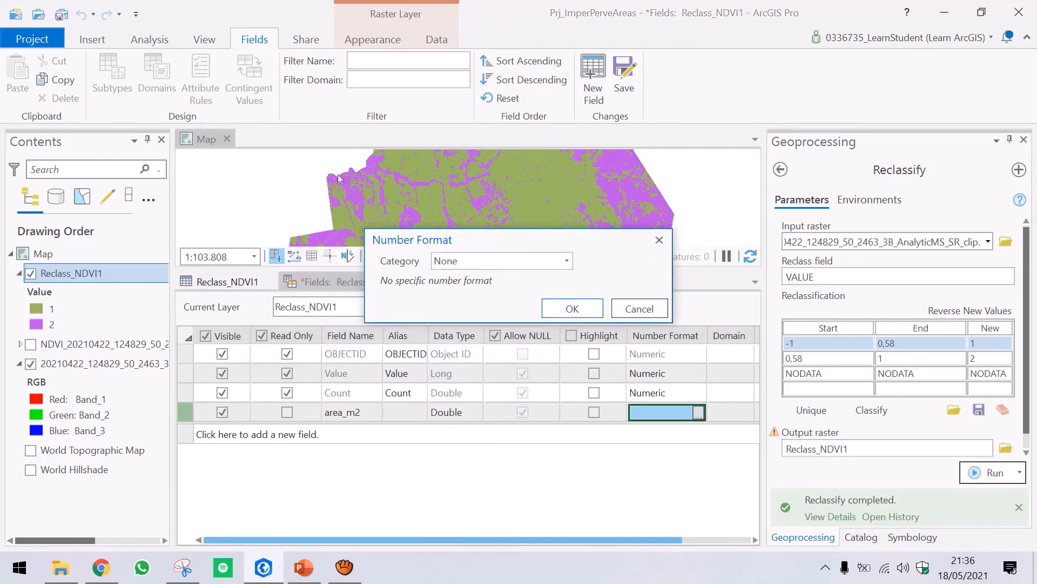
left_click(567, 260)
left_click(456, 329)
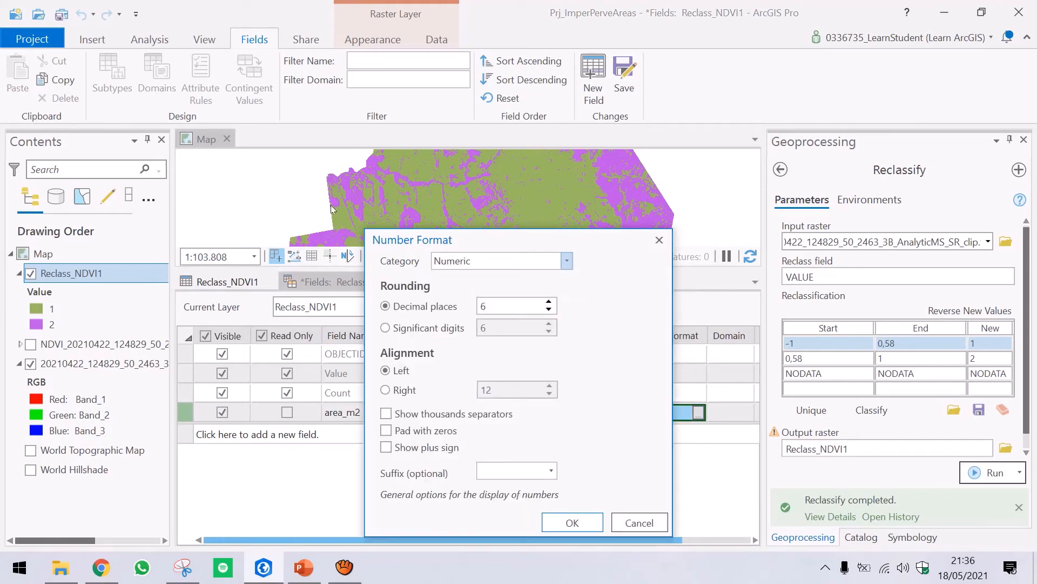
left_click_drag(496, 308, 466, 306)
left_click(571, 522)
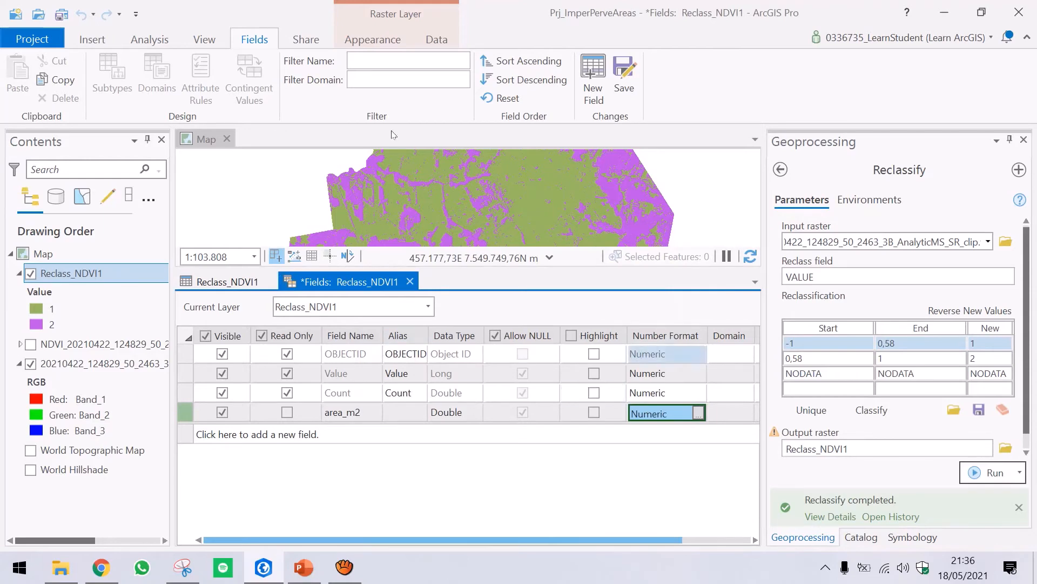
left_click(624, 76)
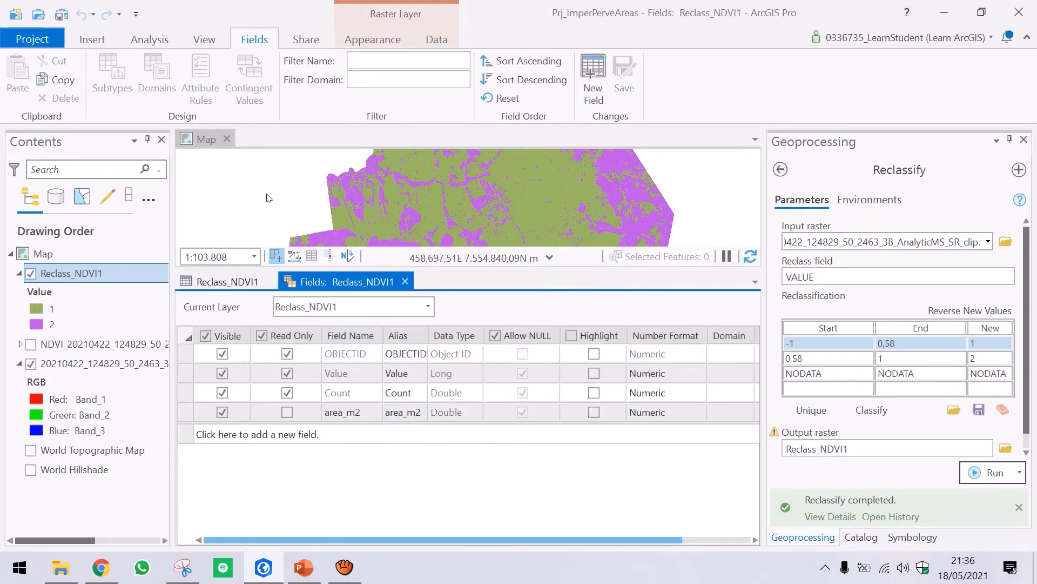
left_click(404, 282)
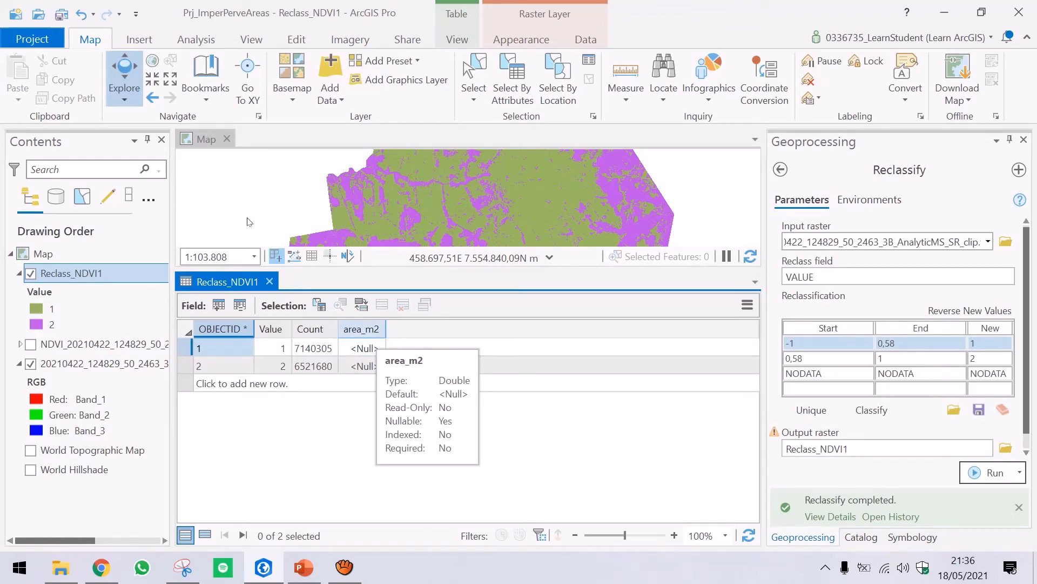
Step: Calculate the area_m2 field with the Python 3 expression !Count! * 9
right_click(371, 327)
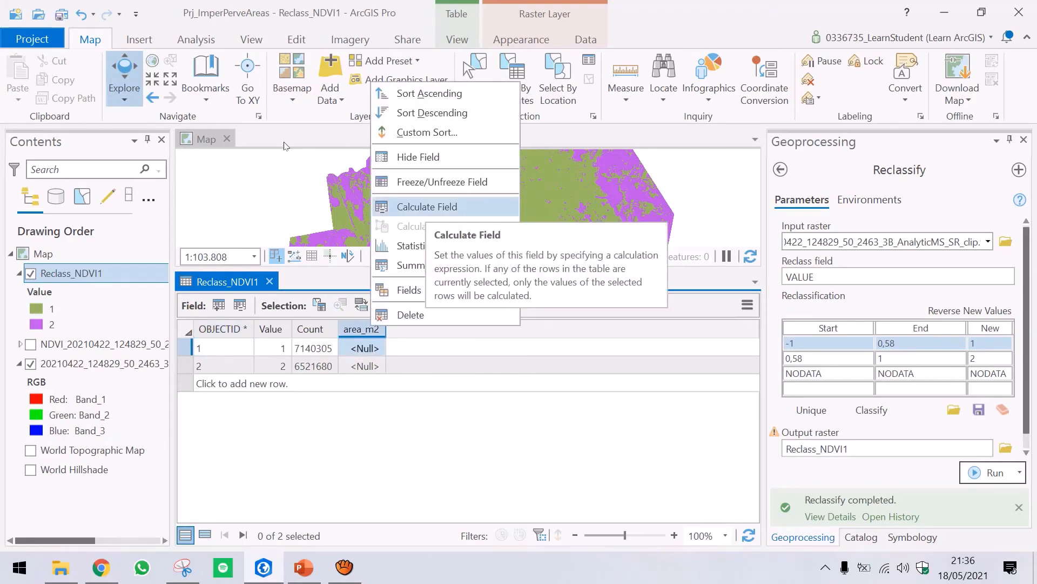
left_click(427, 207)
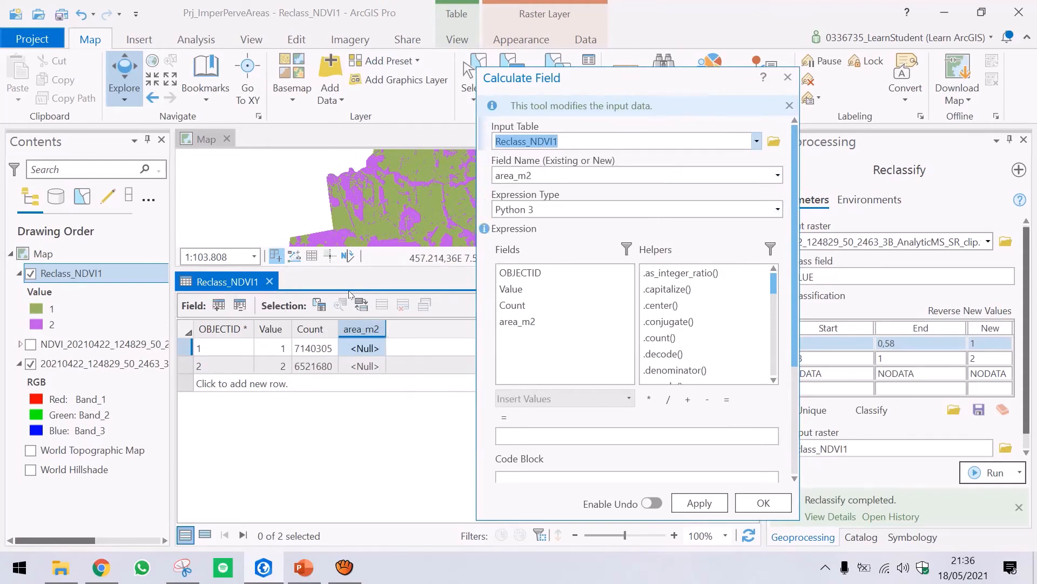
left_click(525, 436)
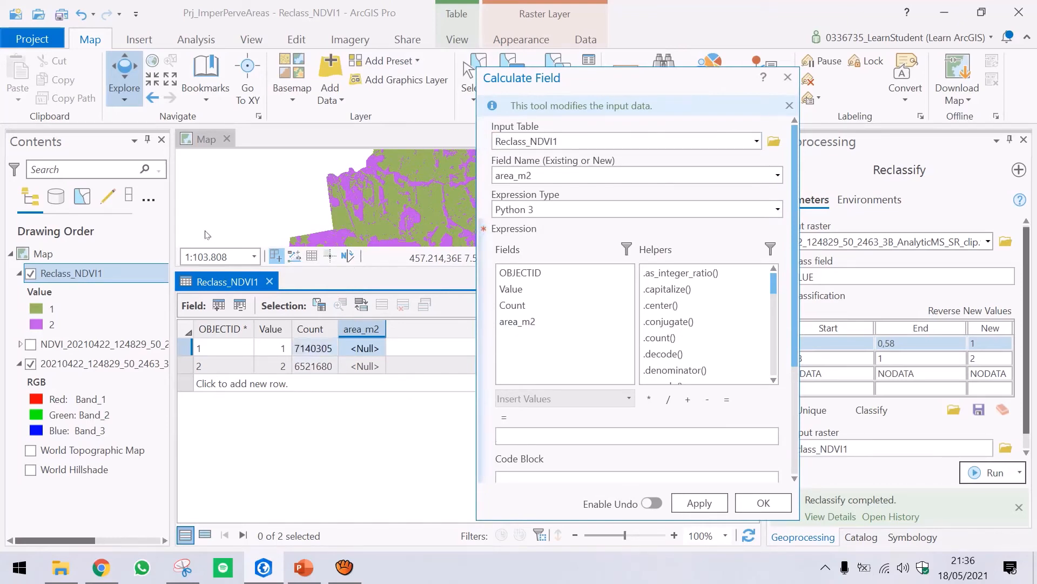
double_click(512, 305)
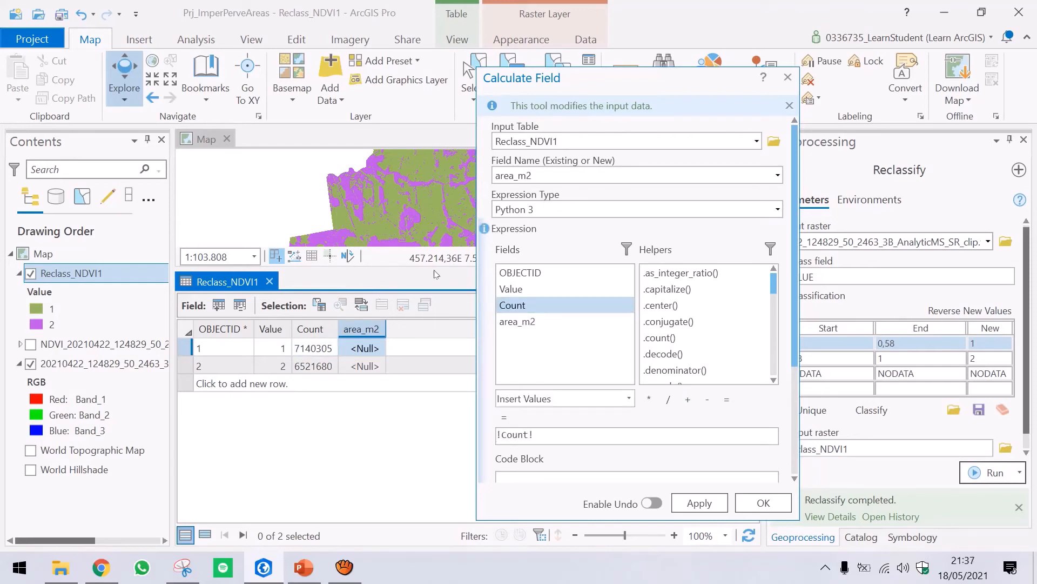
type("*")
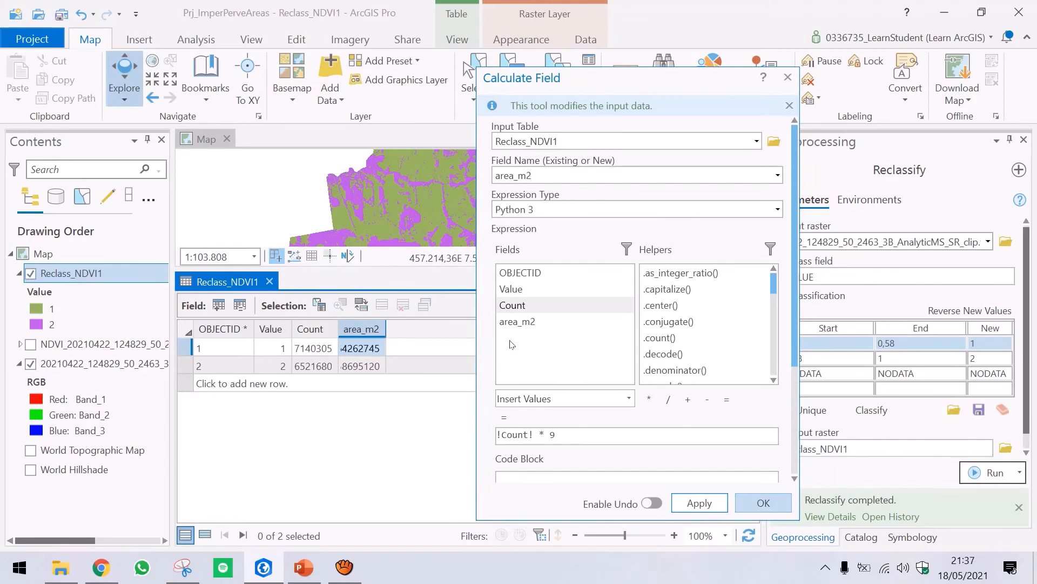
left_click(762, 503)
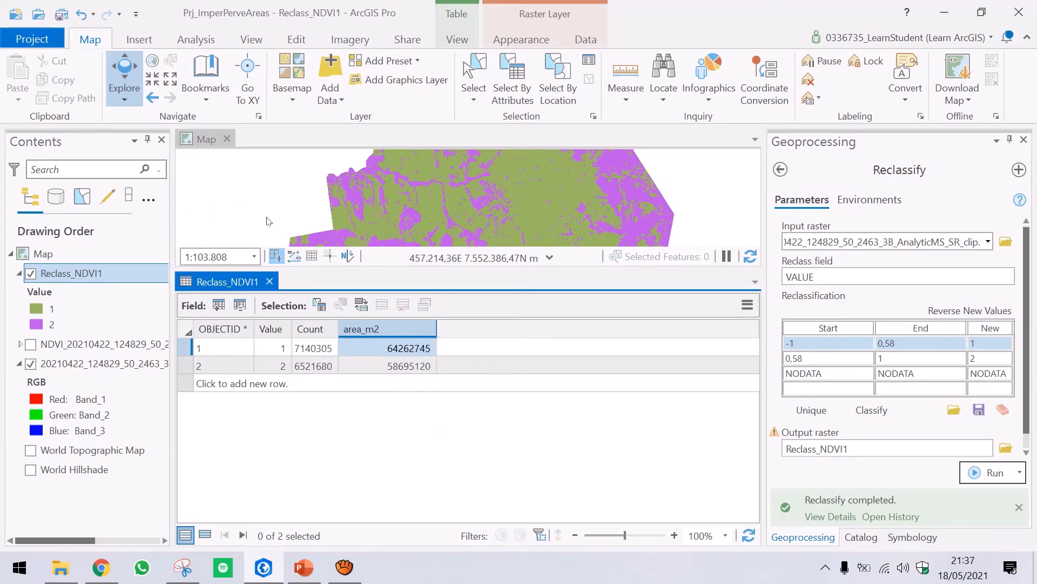
Step: Add another field named area_km2 with data type Double to the Reclass_NDVI1 table
left_click(218, 304)
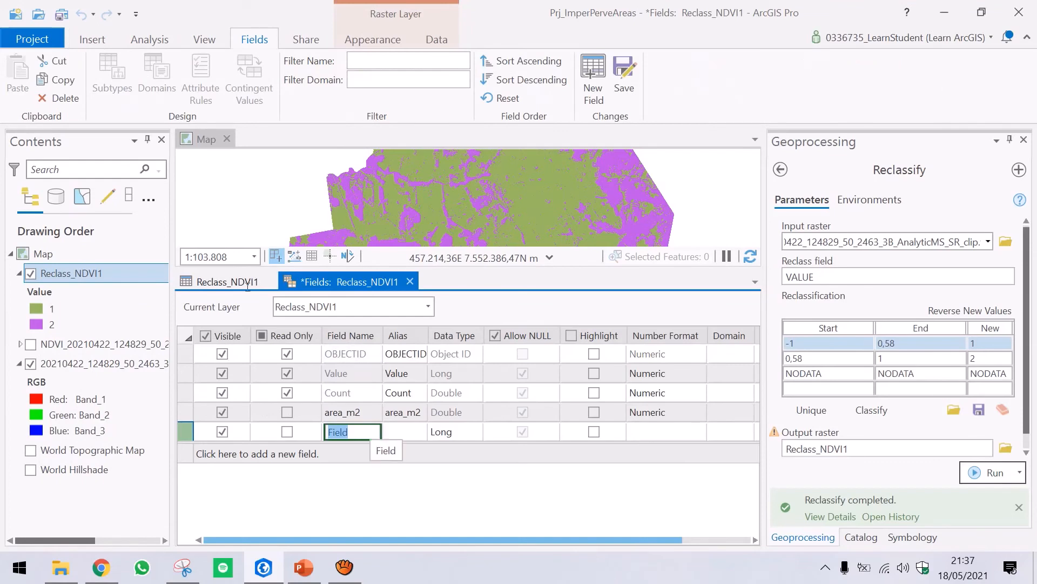
type("area_")
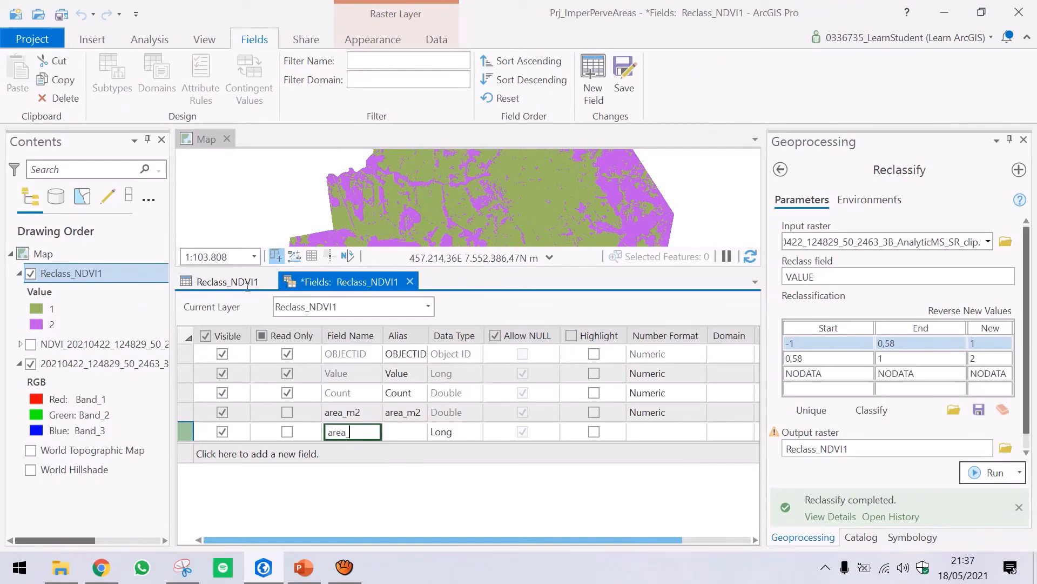
type("km2")
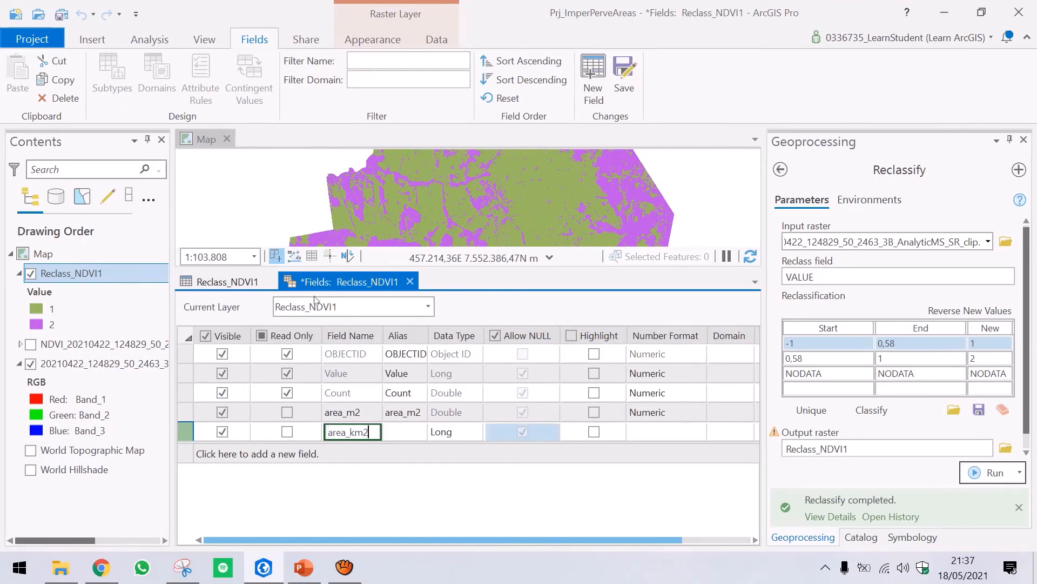
left_click(455, 431)
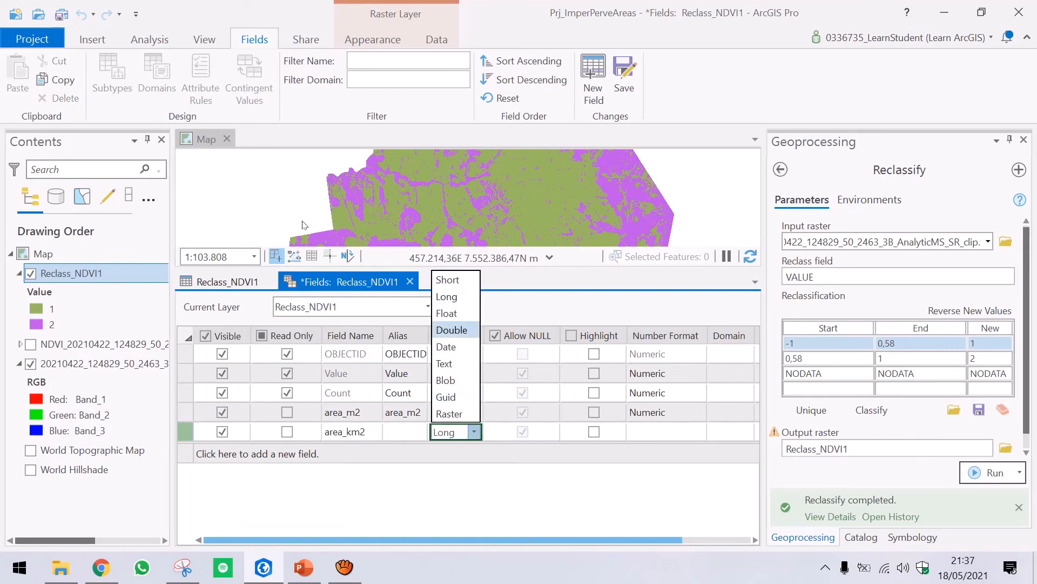
left_click(452, 327)
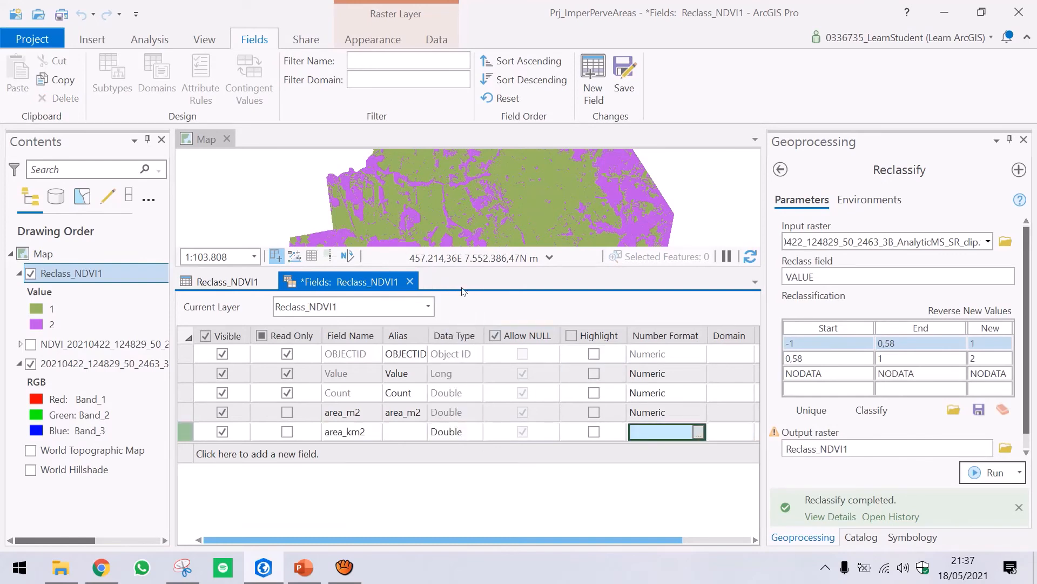
Step: Set the number format of area_km2 to Numeric with 2 decimal places
left_click(699, 431)
left_click(528, 261)
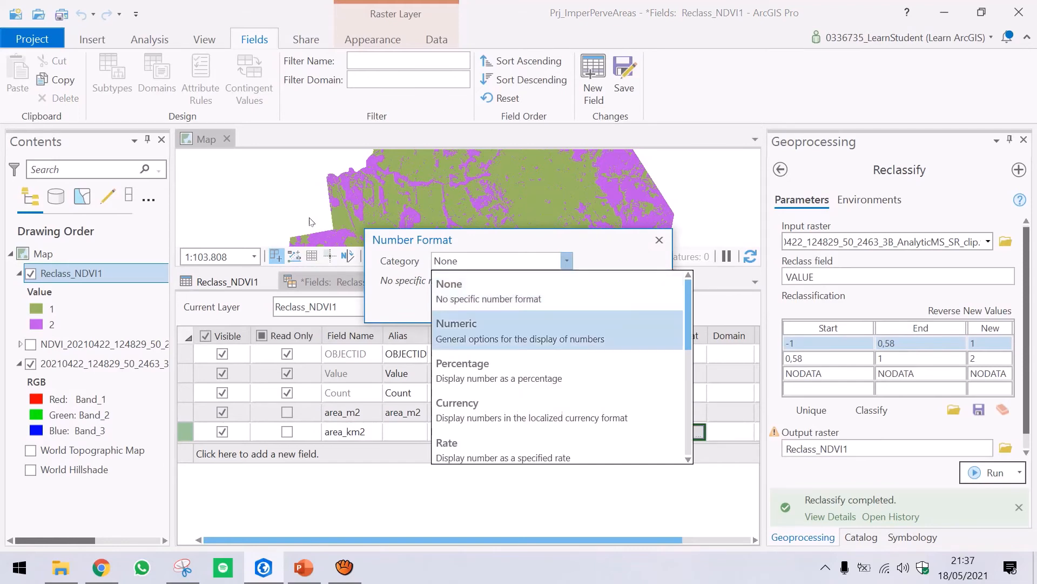
left_click(466, 327)
left_click_drag(516, 307, 425, 329)
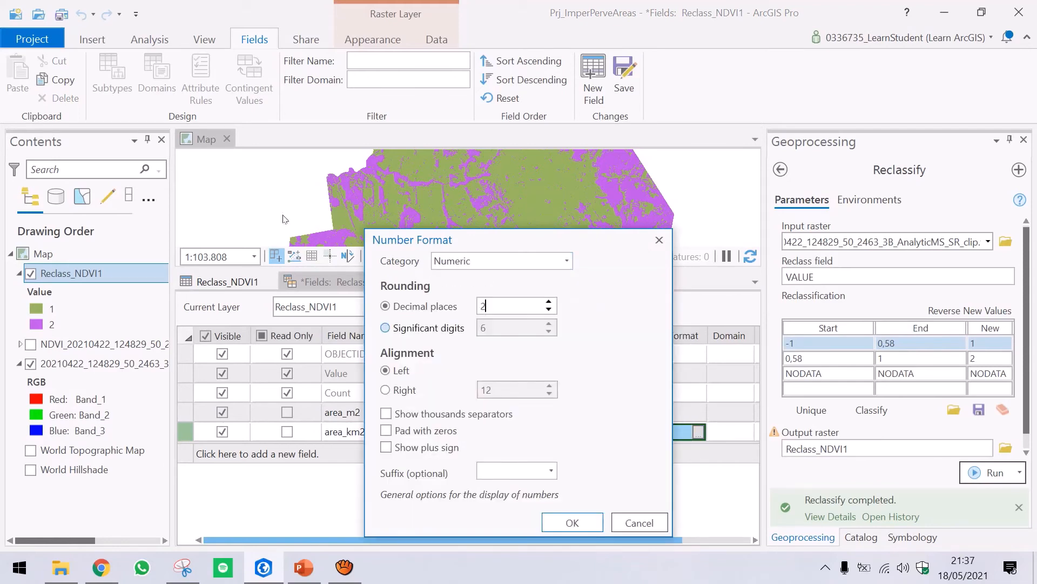
key("Return")
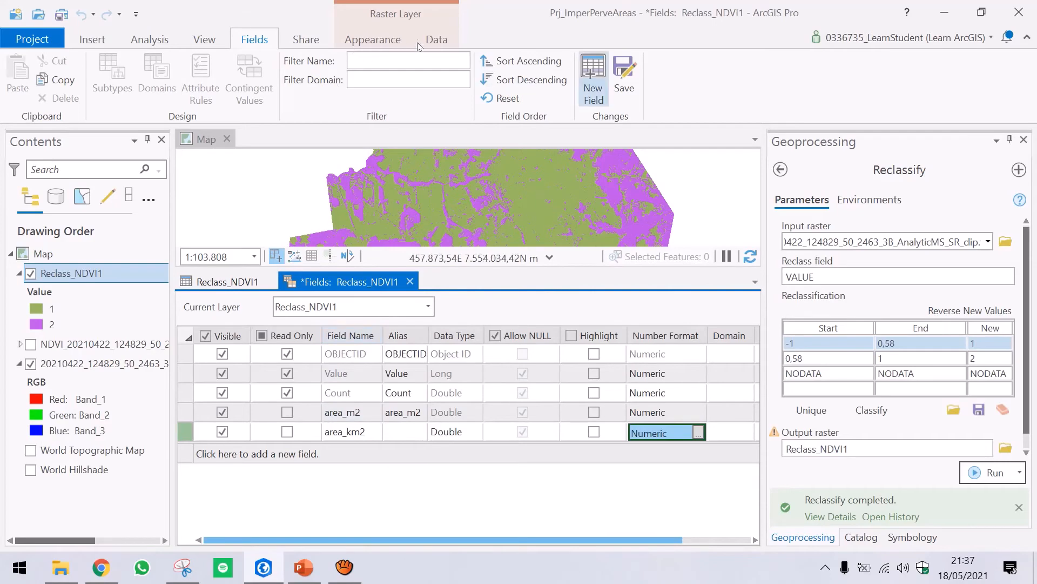
Step: Save the field changes and calculate the area_km2 field with the Python 3 expression !area_m2! / 1000000
left_click(624, 76)
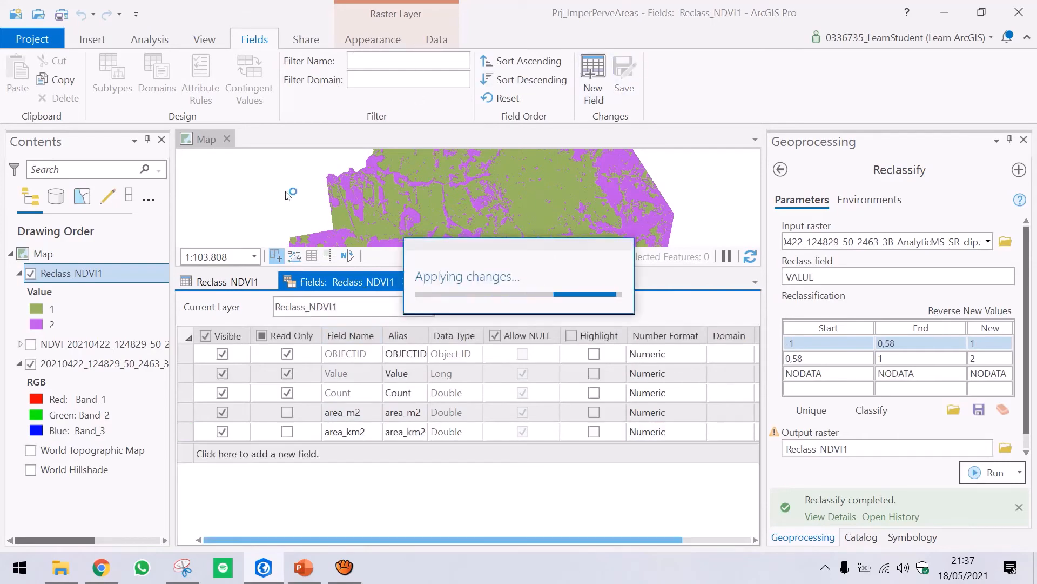
left_click(405, 280)
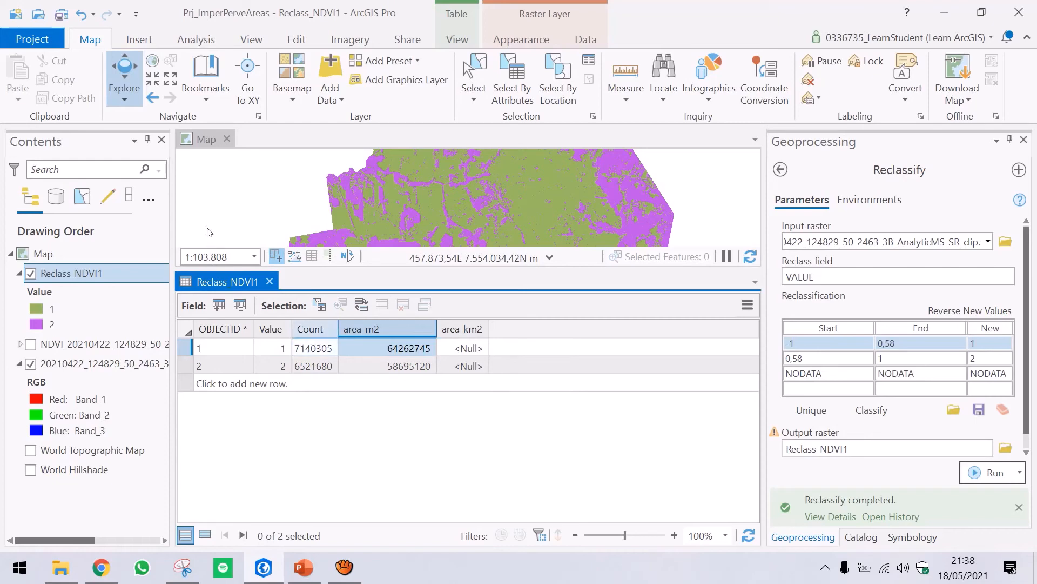
right_click(465, 325)
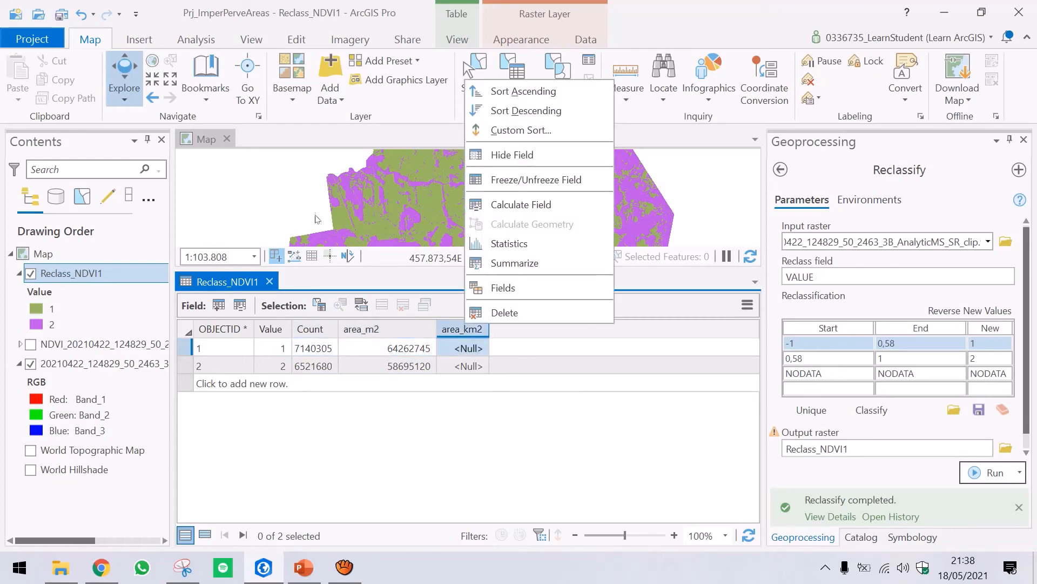
left_click(521, 205)
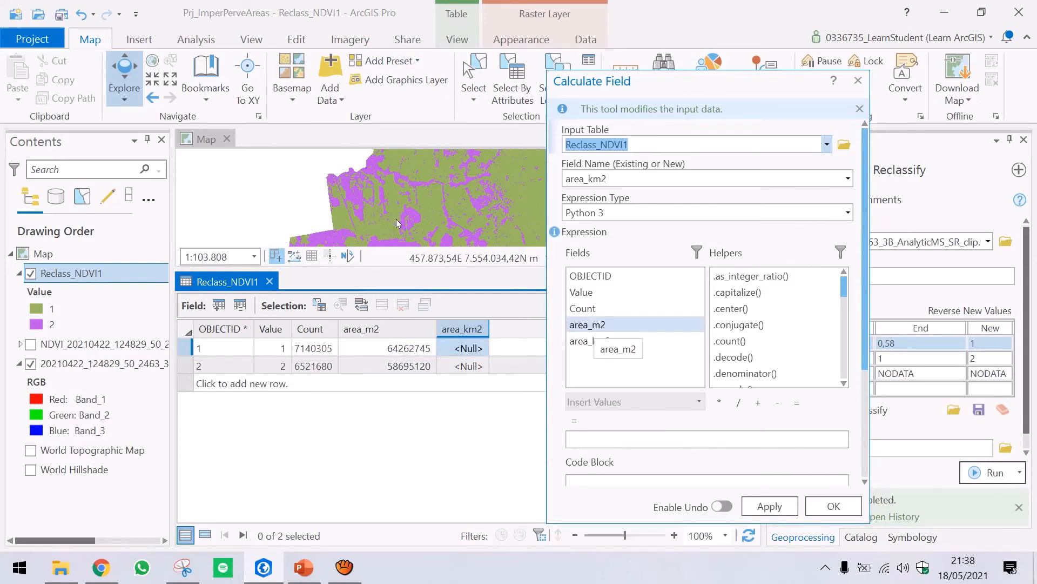
double_click(587, 324)
left_click(739, 402)
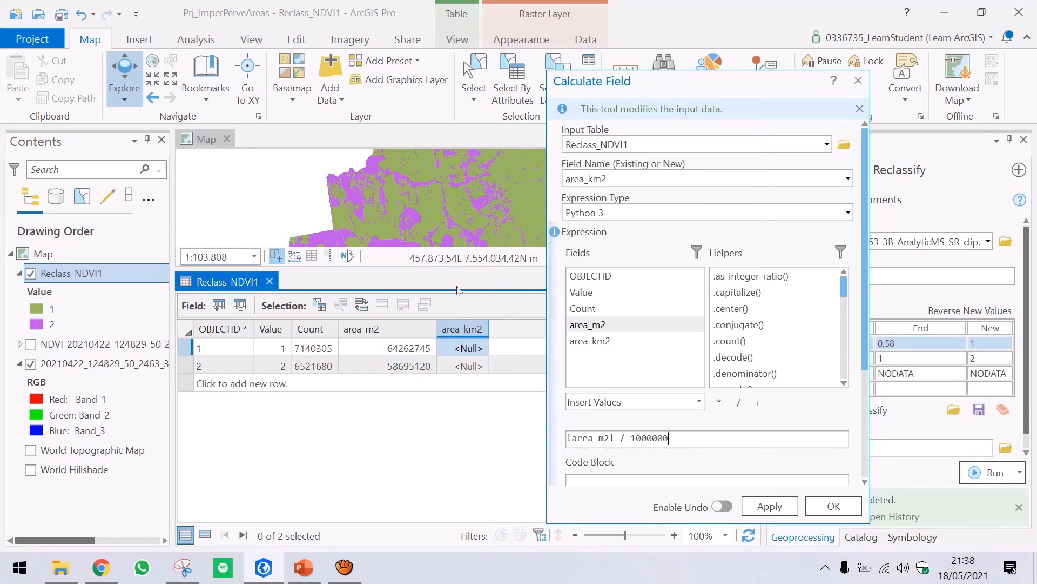
key("shift+Left")
key("shift+Left")
key("shift+Left")
key("shift+Left")
key("shift+Left")
key("shift+Left")
key("shift+Left")
left_click(703, 440)
left_click(784, 507)
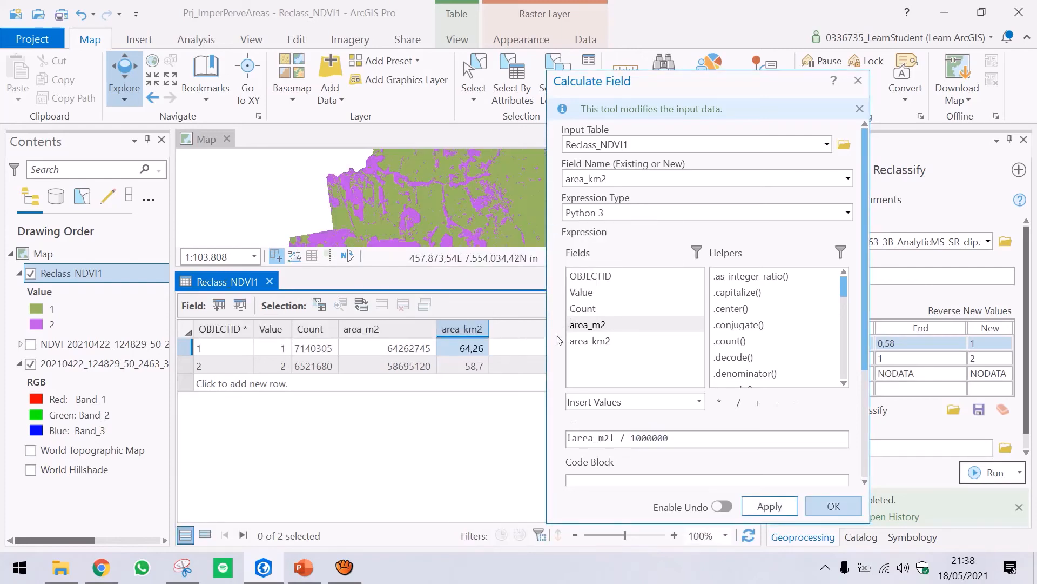
left_click(834, 506)
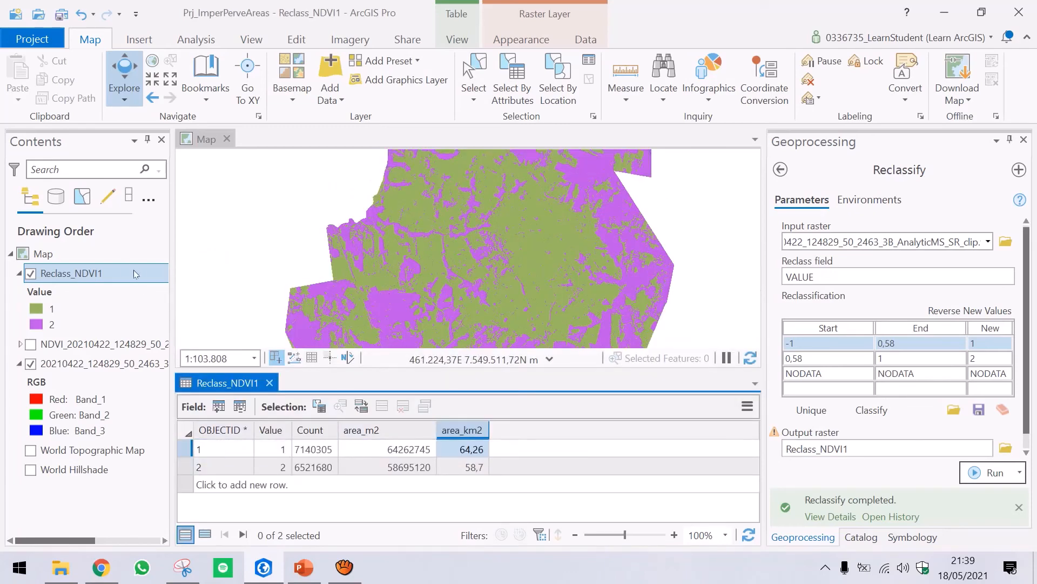
Step: Add a field named classe with data type Text and length 20 to the Reclass_NDVI1 table
left_click(219, 406)
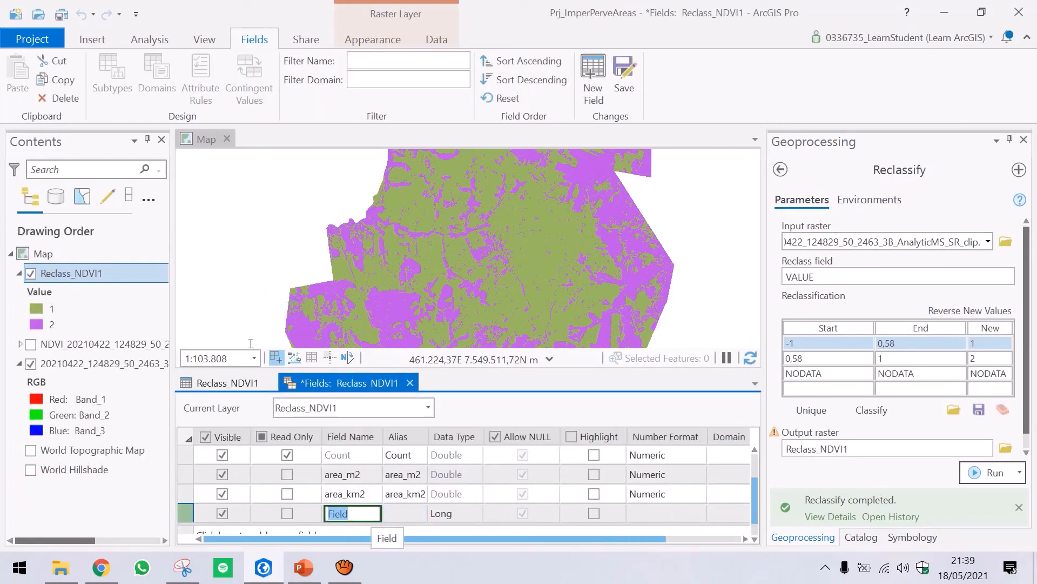
type("classe")
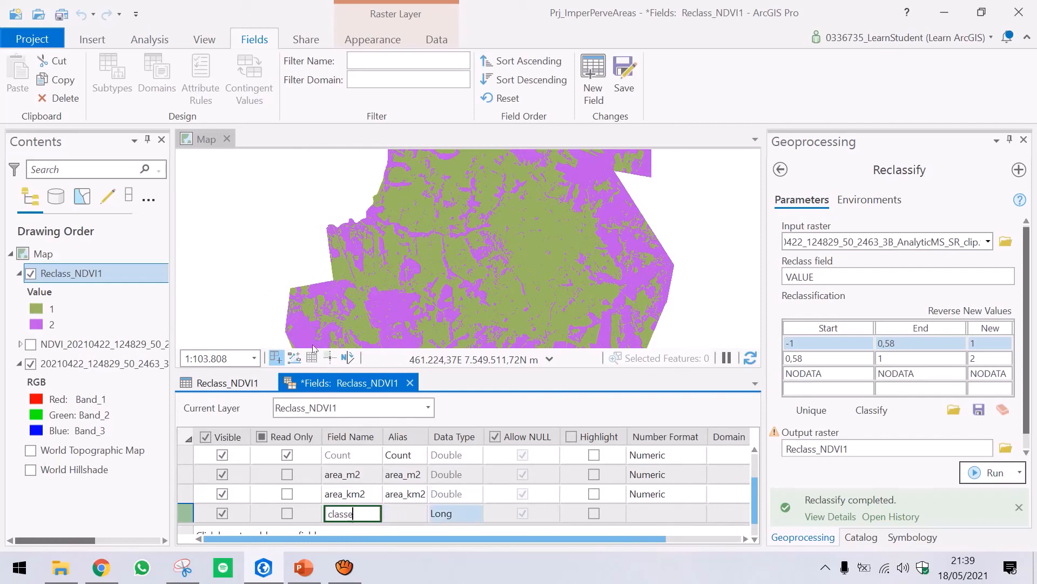
double_click(469, 516)
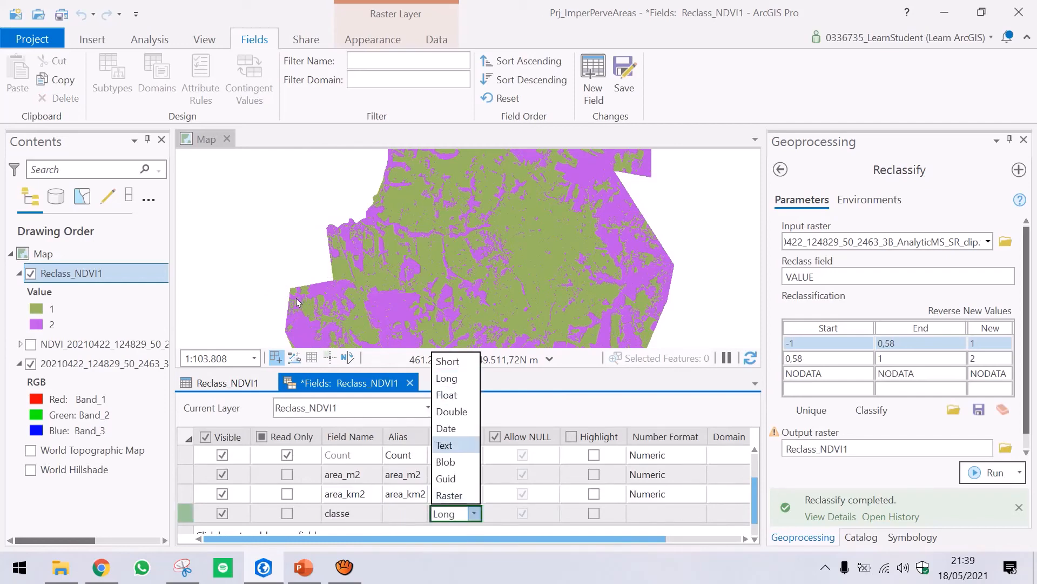
left_click(451, 444)
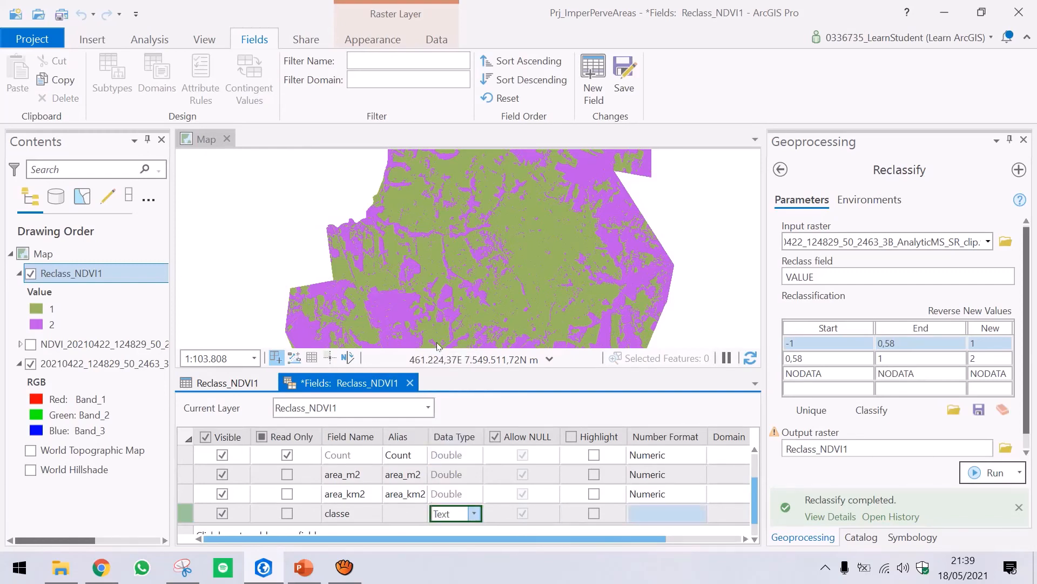
left_click(667, 514)
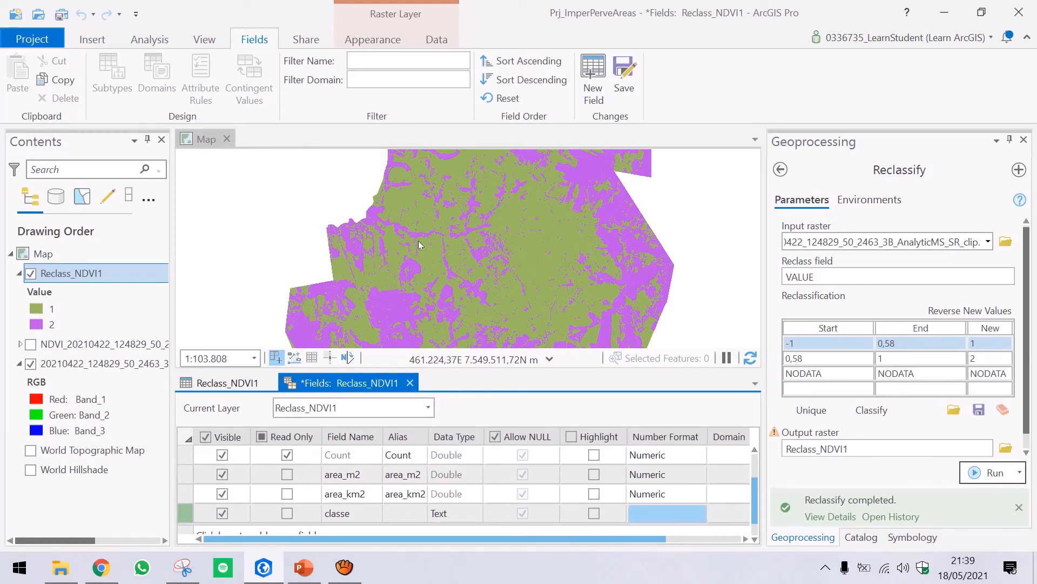
left_click_drag(432, 371, 435, 302)
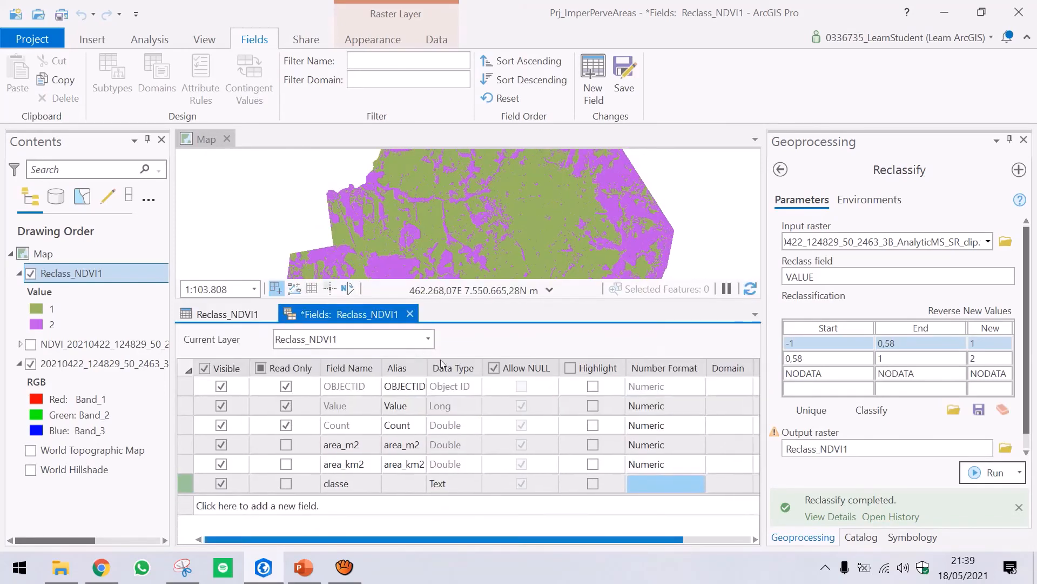
left_click_drag(661, 540, 729, 540)
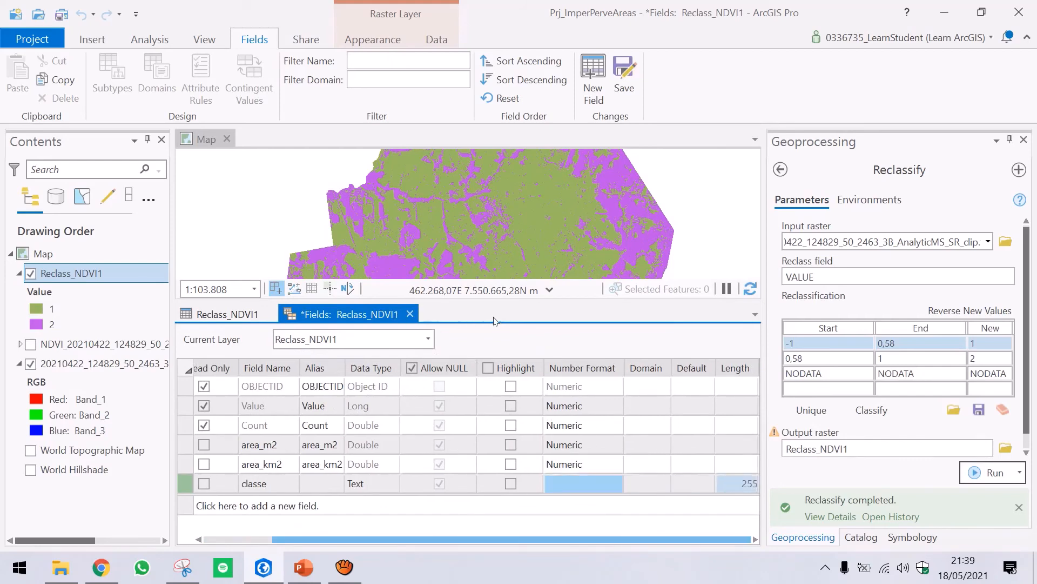
double_click(738, 483)
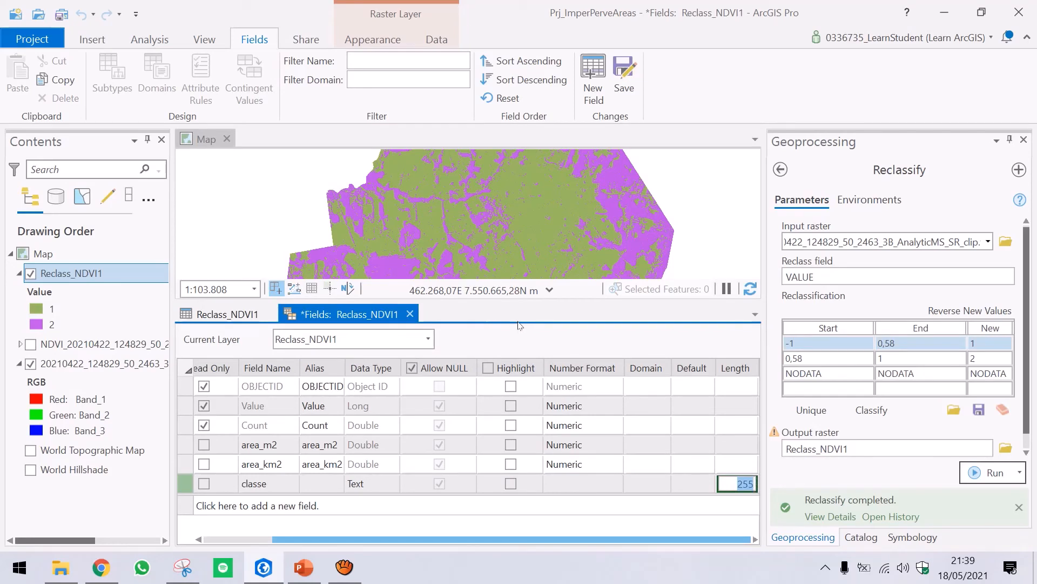
type("20")
left_click(690, 503)
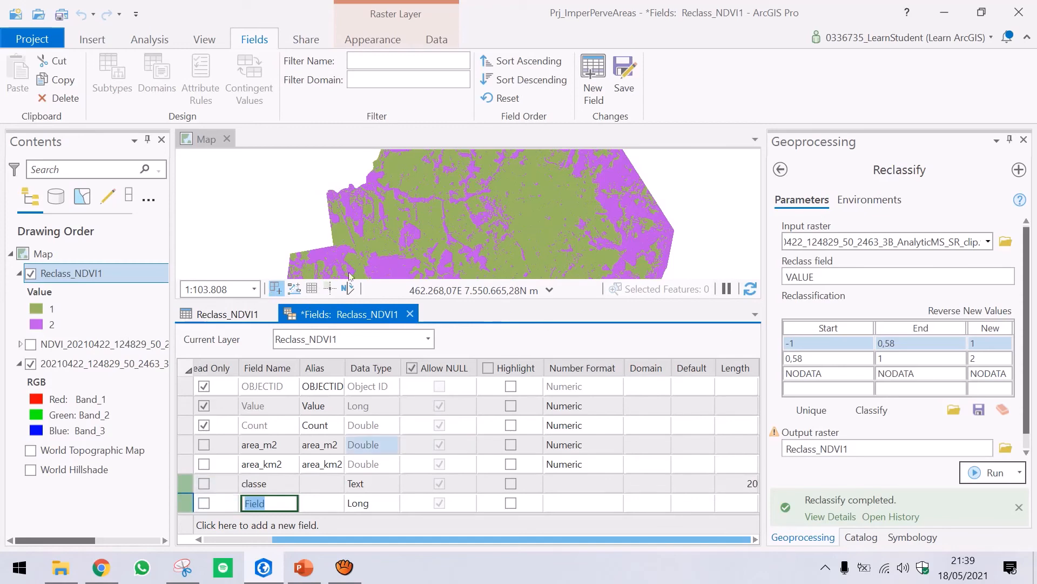
Step: Try to remove the extra Long field row below classe, and save the field changes
left_click_drag(676, 301, 660, 249)
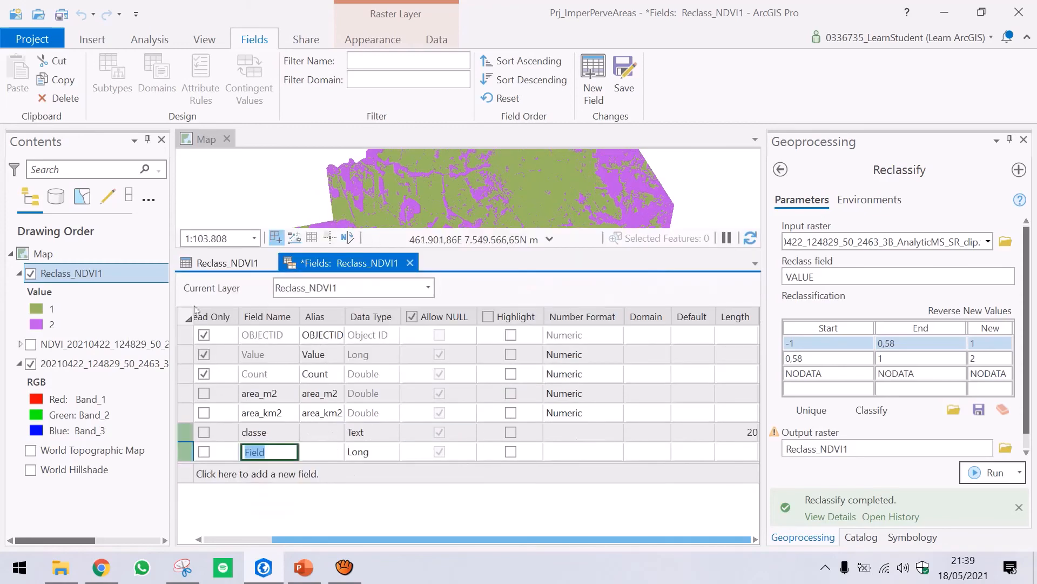
right_click(188, 453)
left_click(227, 525)
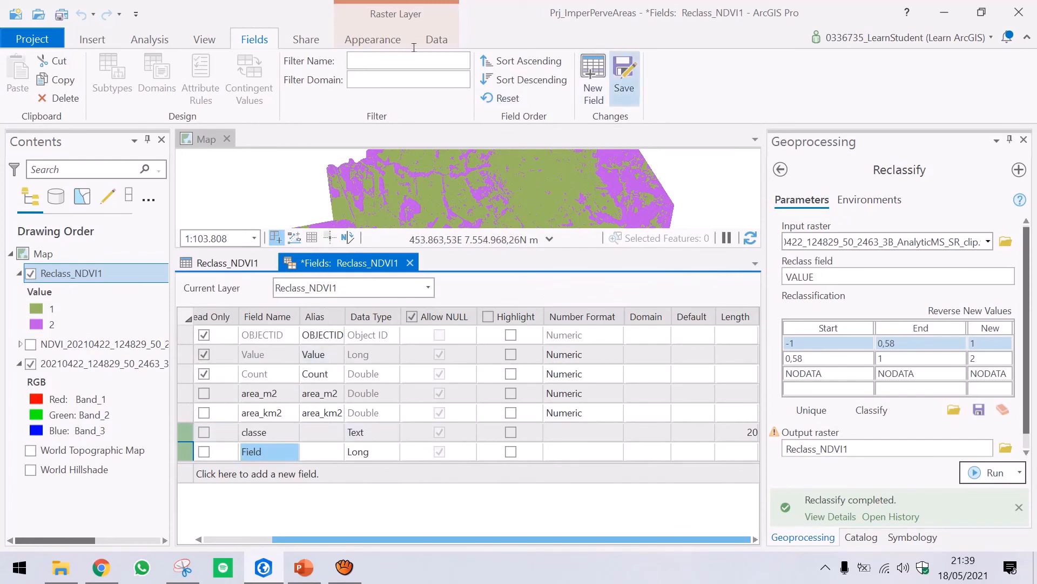
left_click(624, 75)
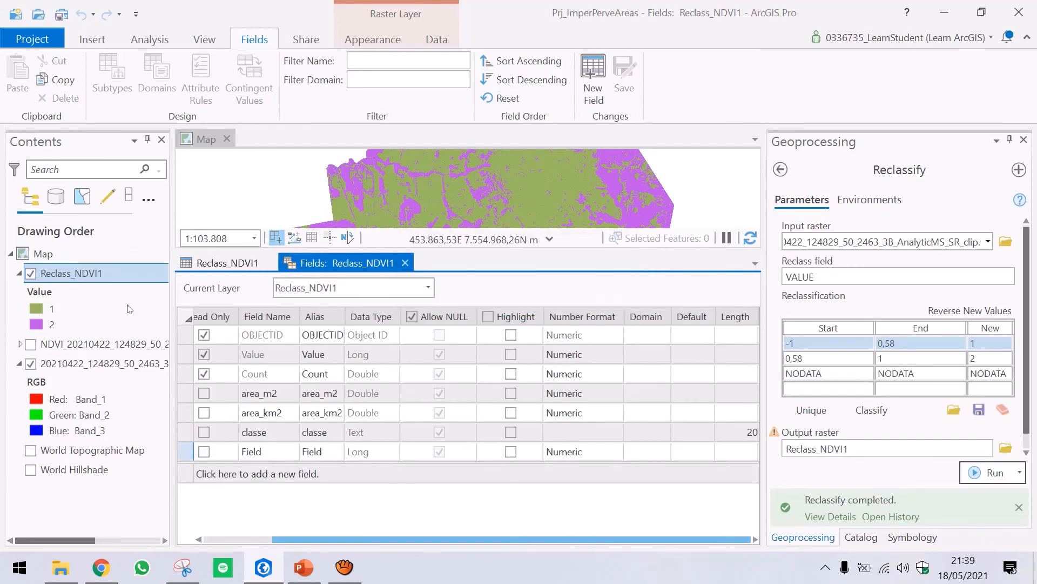
Step: Delete the extra field named Field, save the change, and return to the attribute table
left_click(186, 452)
right_click(187, 452)
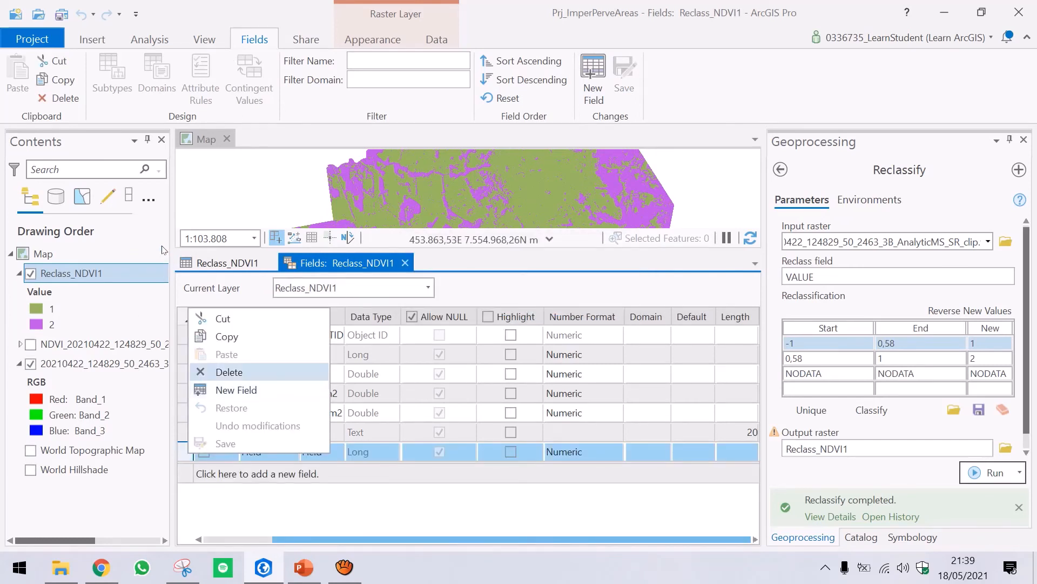
left_click(229, 372)
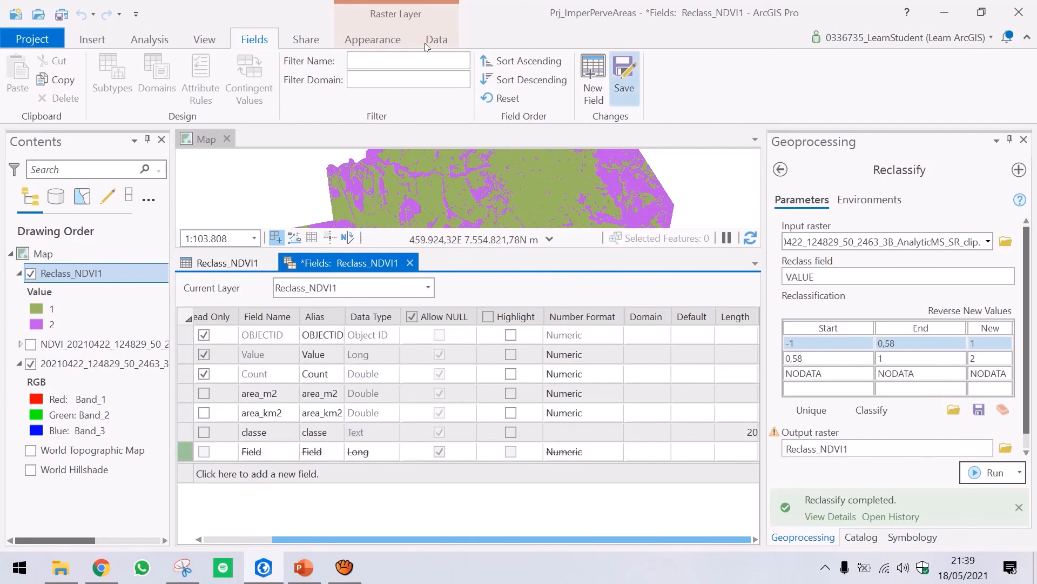
left_click(624, 78)
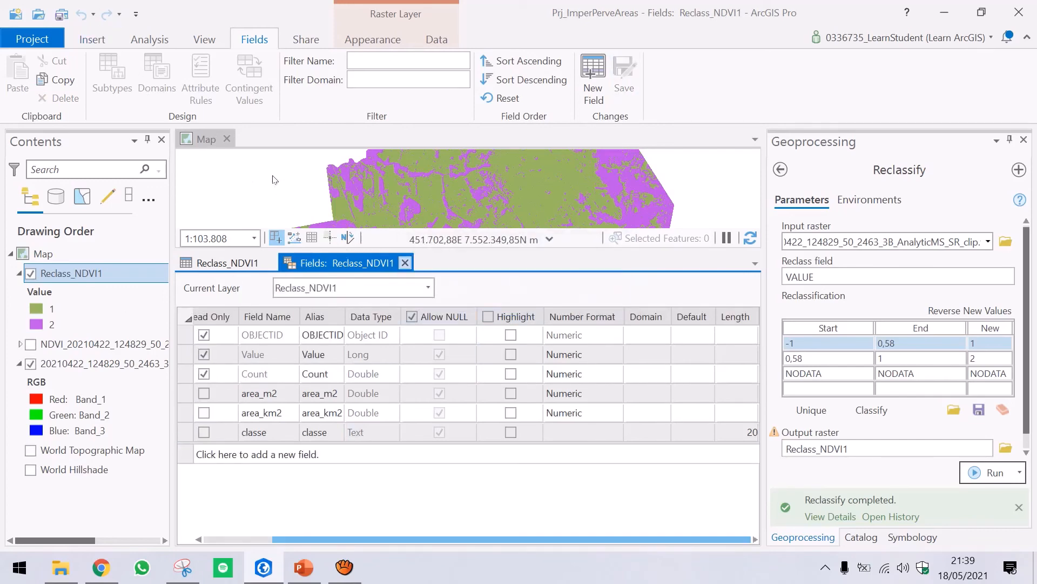
left_click(404, 263)
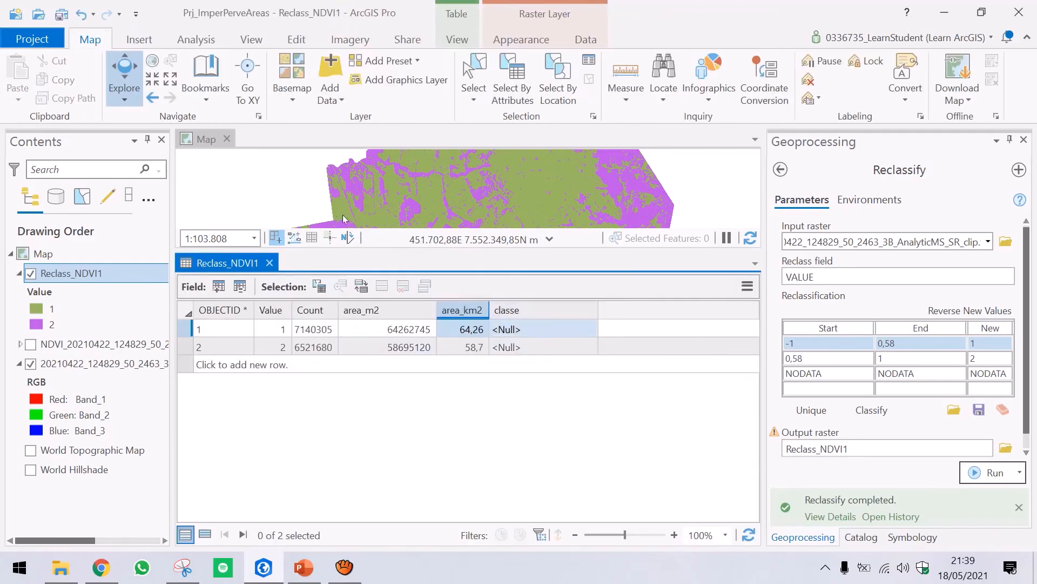
Step: Fill the classe field with Sem vegetação for value 1 and Área de vegetação for value 2
key("Tab")
key("F2")
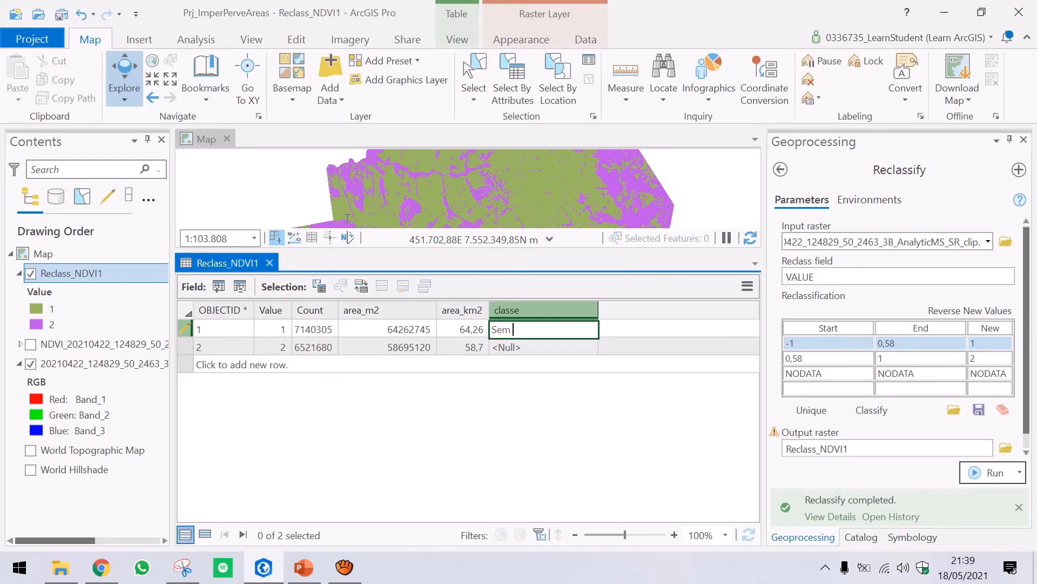
type("Sem")
key("Return")
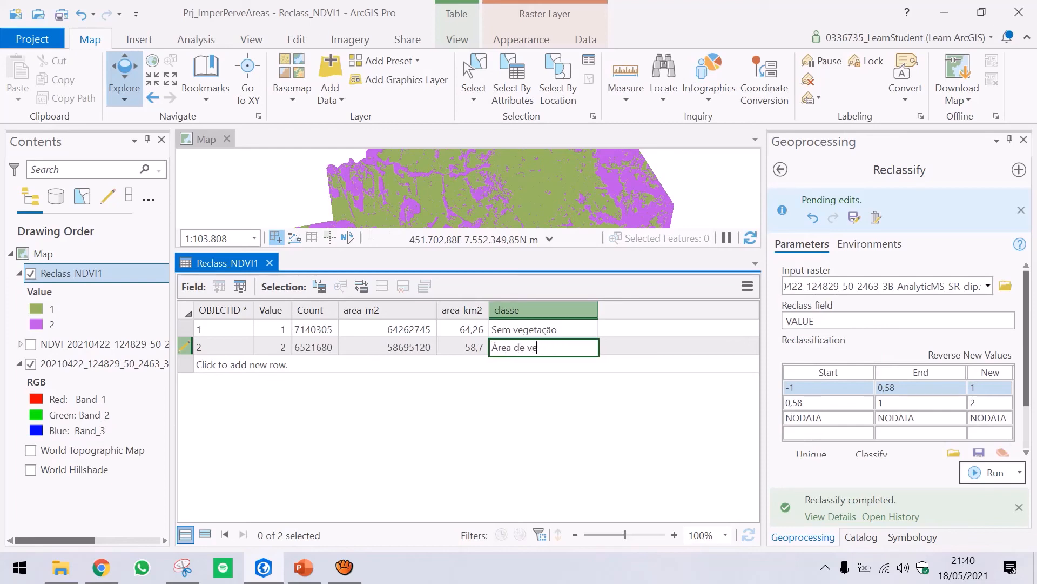
type("çlão")
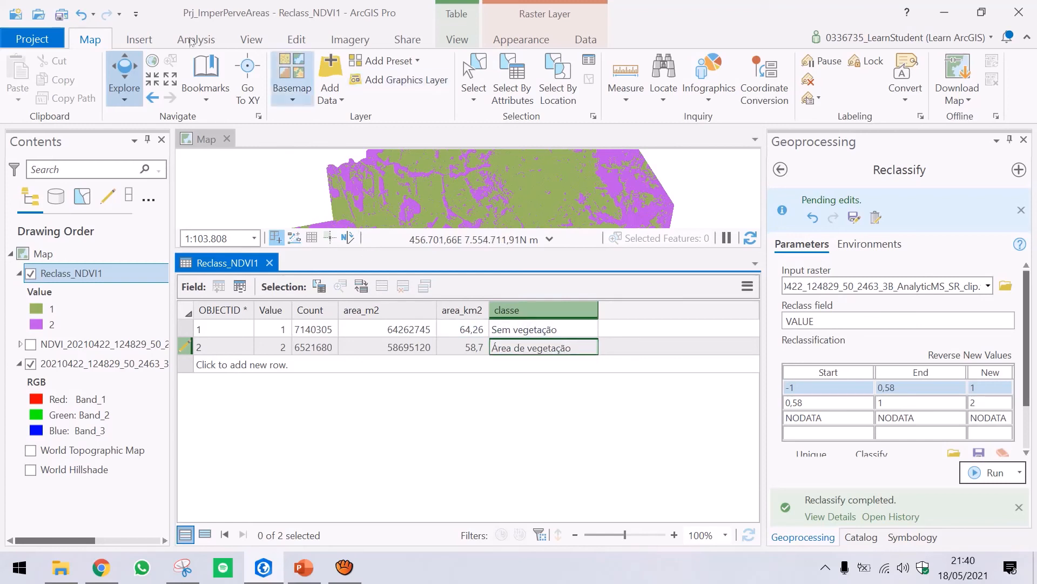
Step: Save all table edits and the project, and close the Reclass_NDVI1 attribute table
left_click(296, 40)
left_click(121, 74)
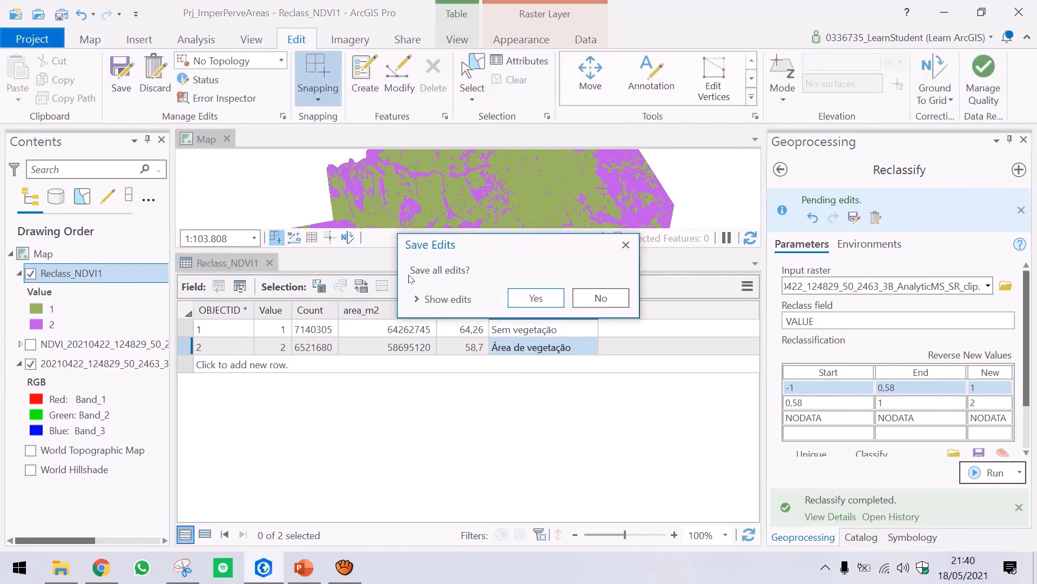
left_click(536, 298)
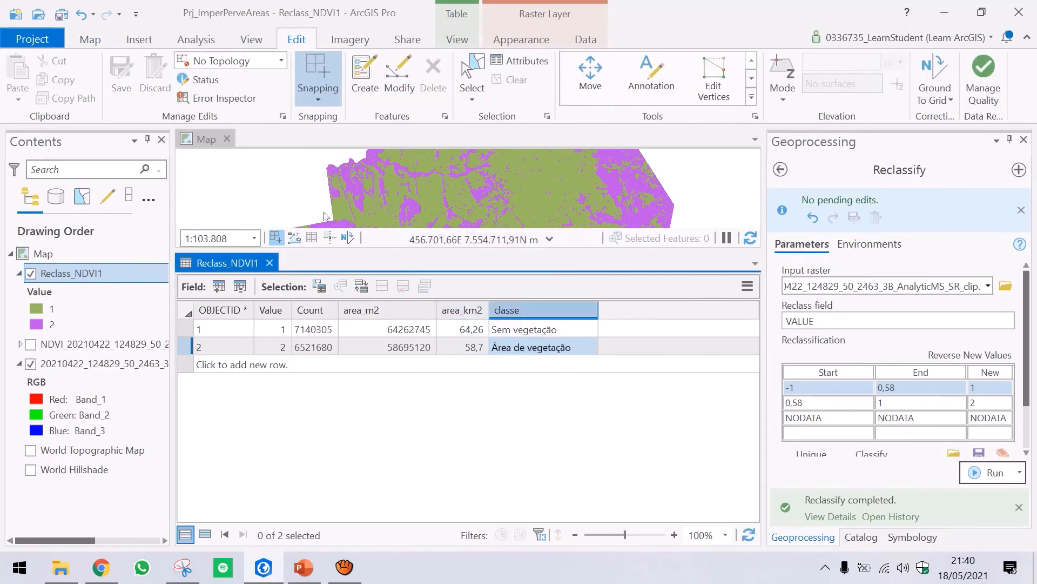
left_click(61, 13)
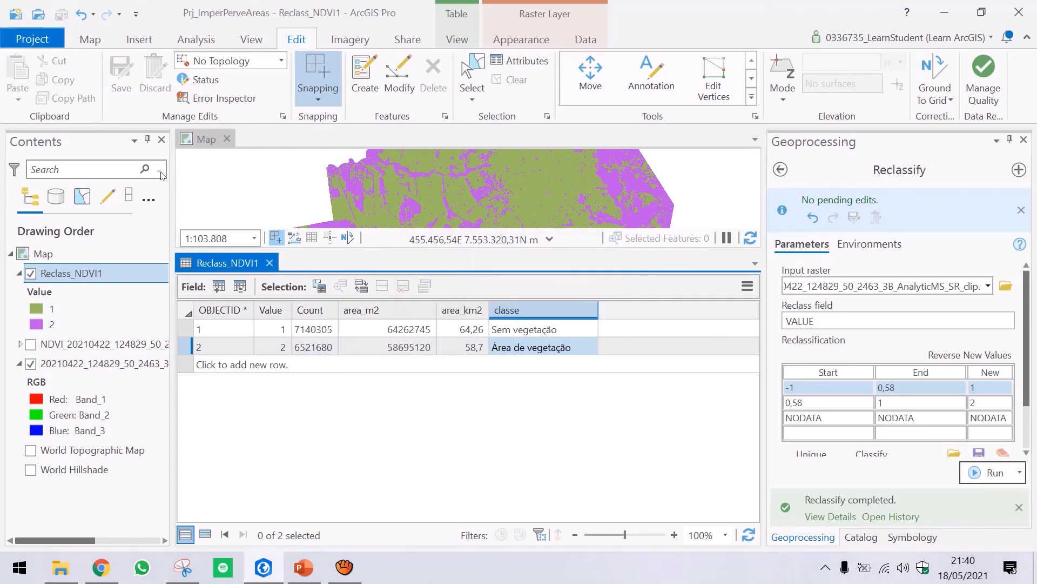
left_click(269, 263)
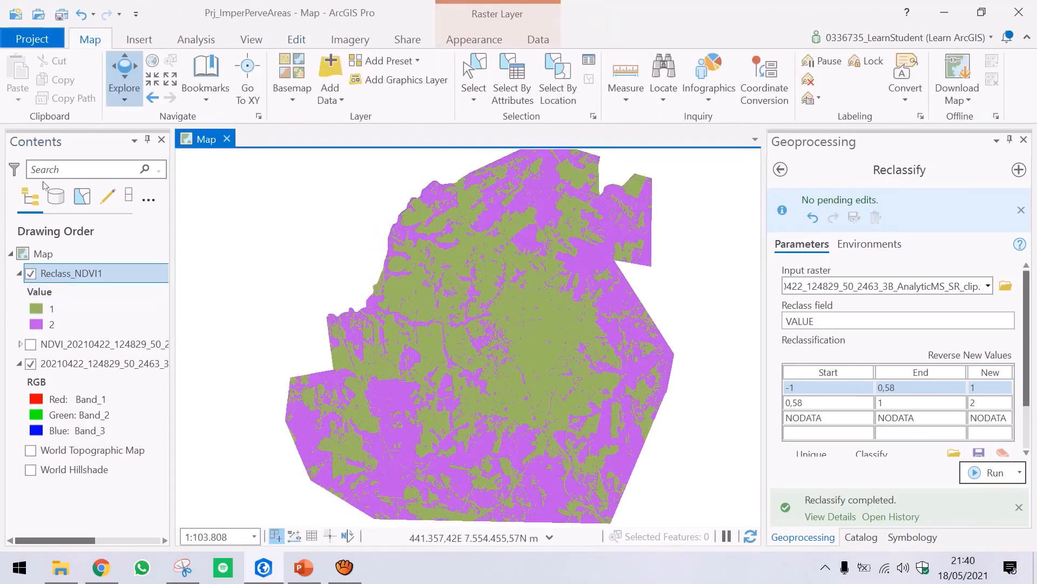
Step: Symbolize the Reclass_NDVI1 layer with Unique Values based on the classe field
left_click(70, 274)
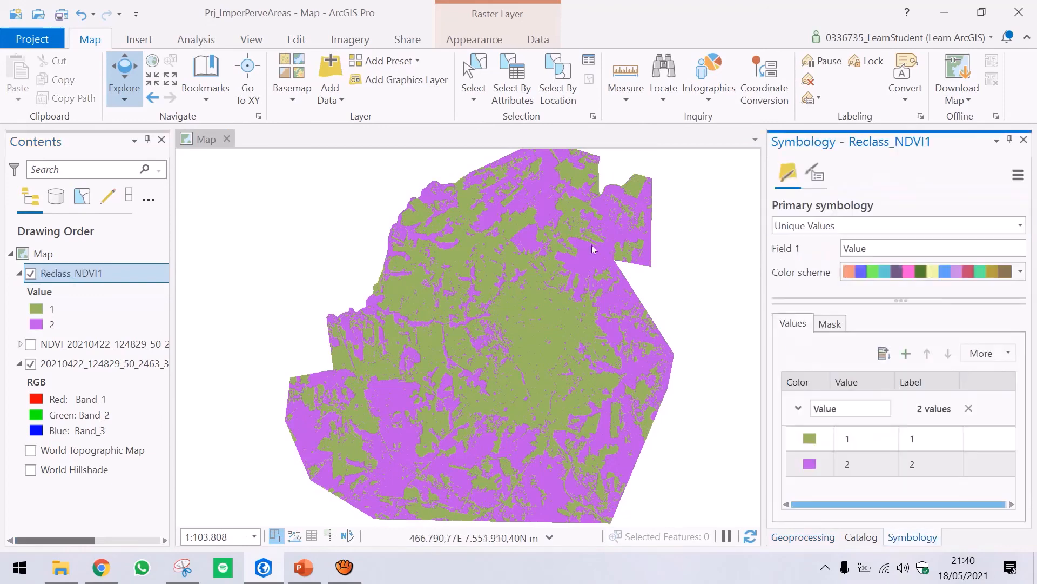
left_click(1020, 225)
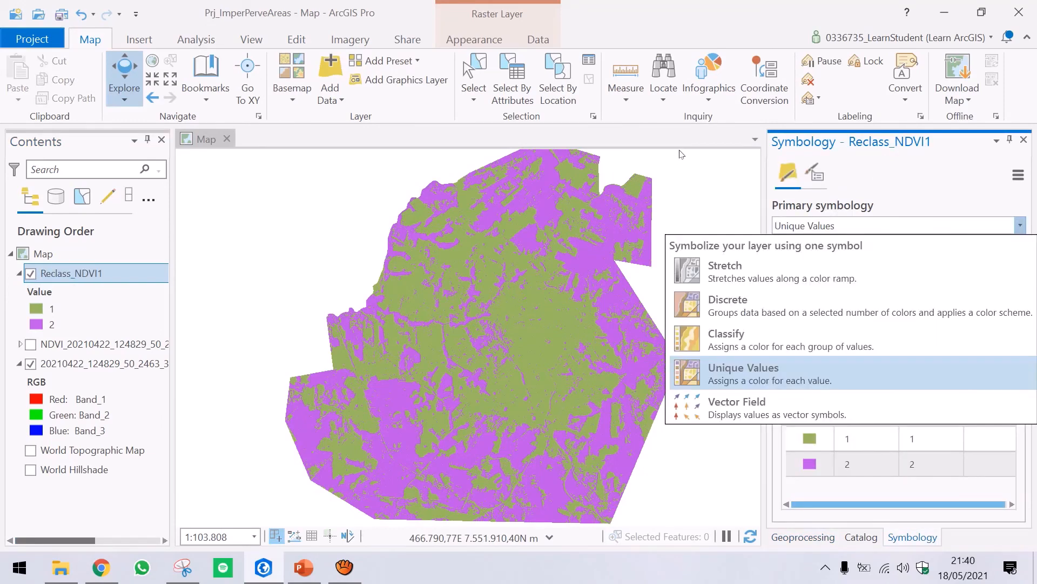
left_click(783, 375)
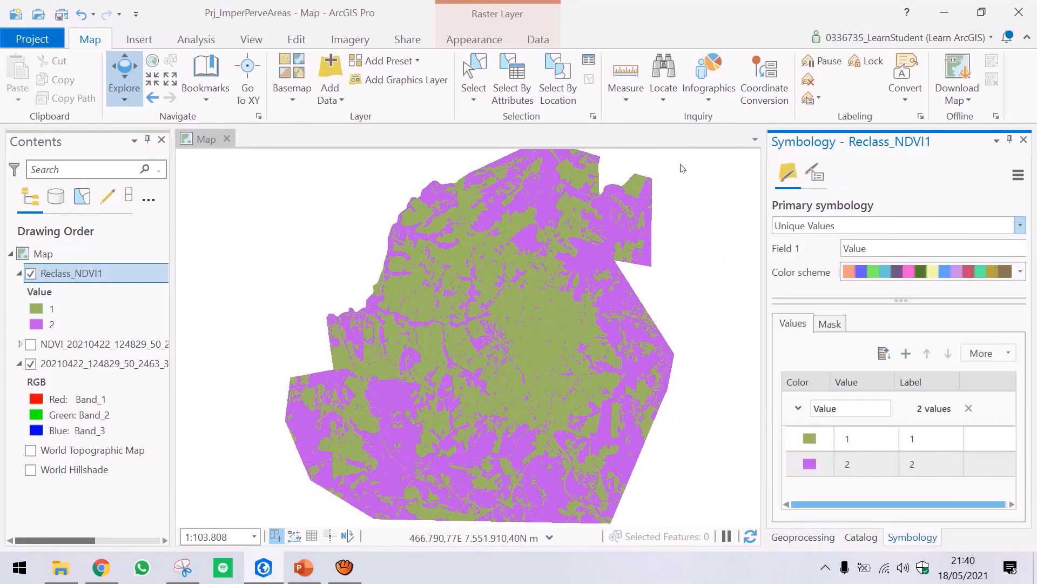
left_click(1016, 248)
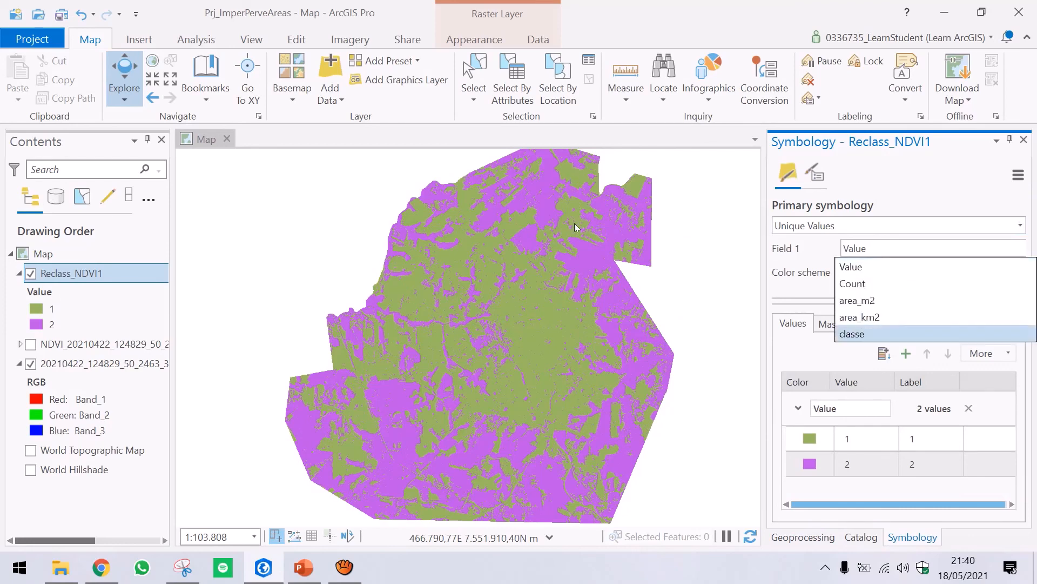
left_click(852, 333)
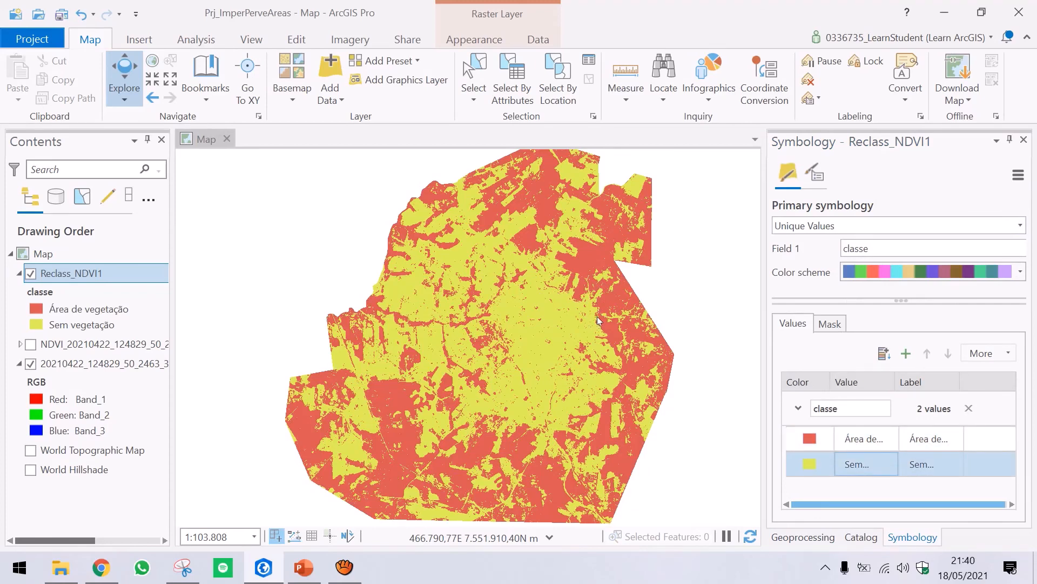
Step: Color the Sem vegetação class light gray and the Área de vegetação class dark green in the Reclass_NDVI1 symbology
left_click(809, 464)
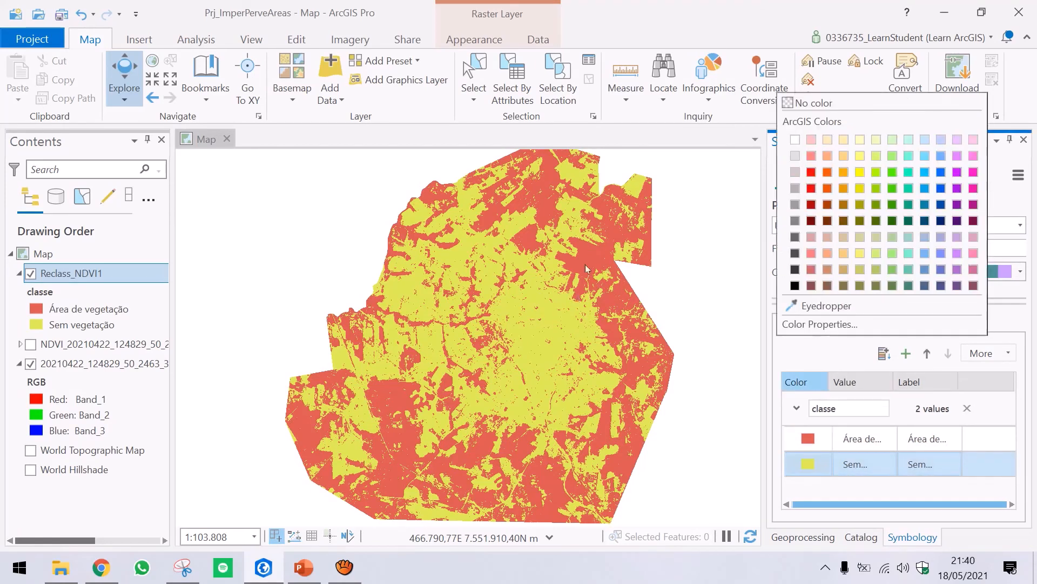
left_click(794, 172)
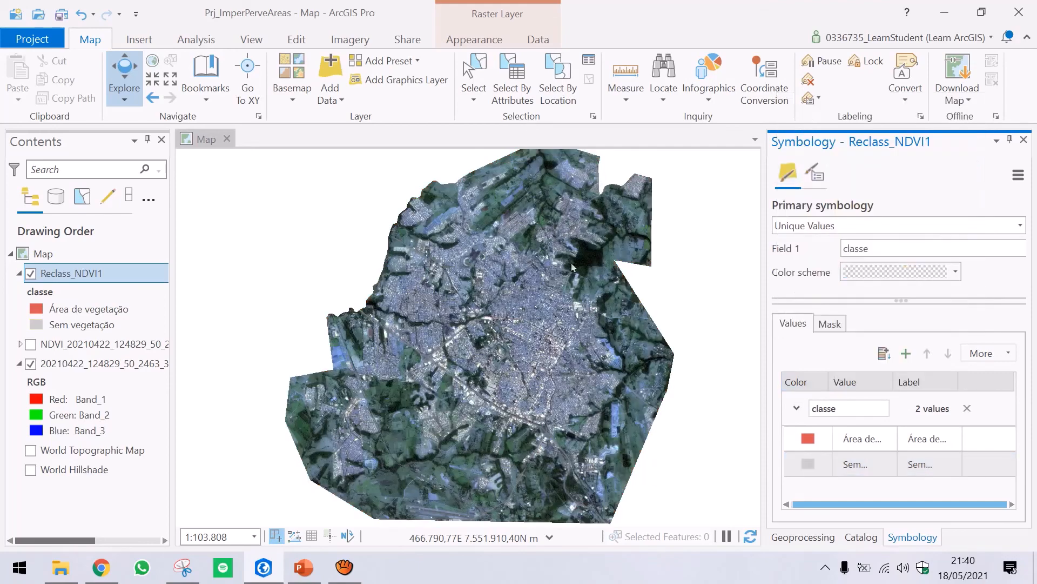
left_click(807, 438)
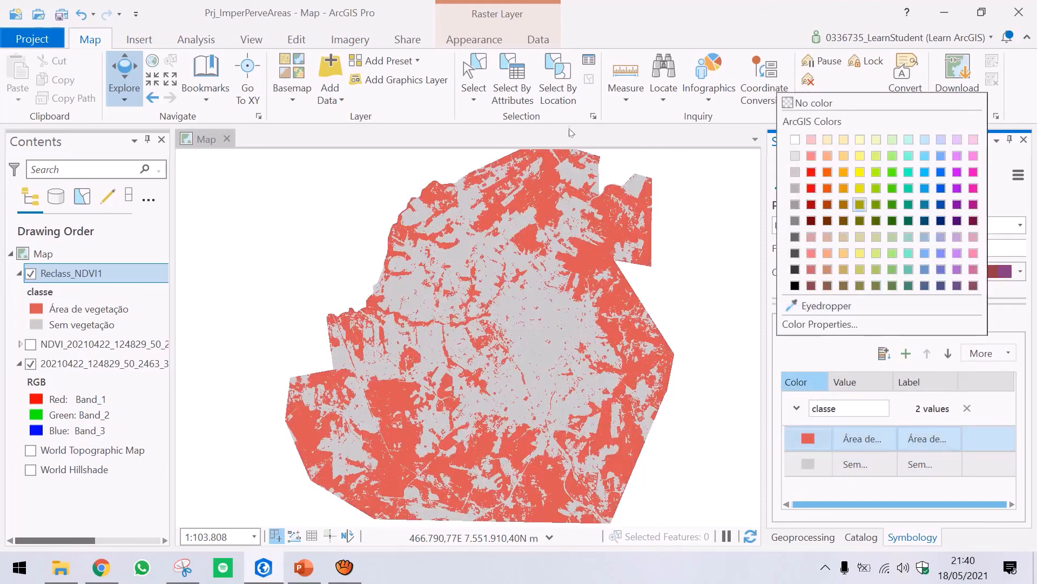
left_click(908, 221)
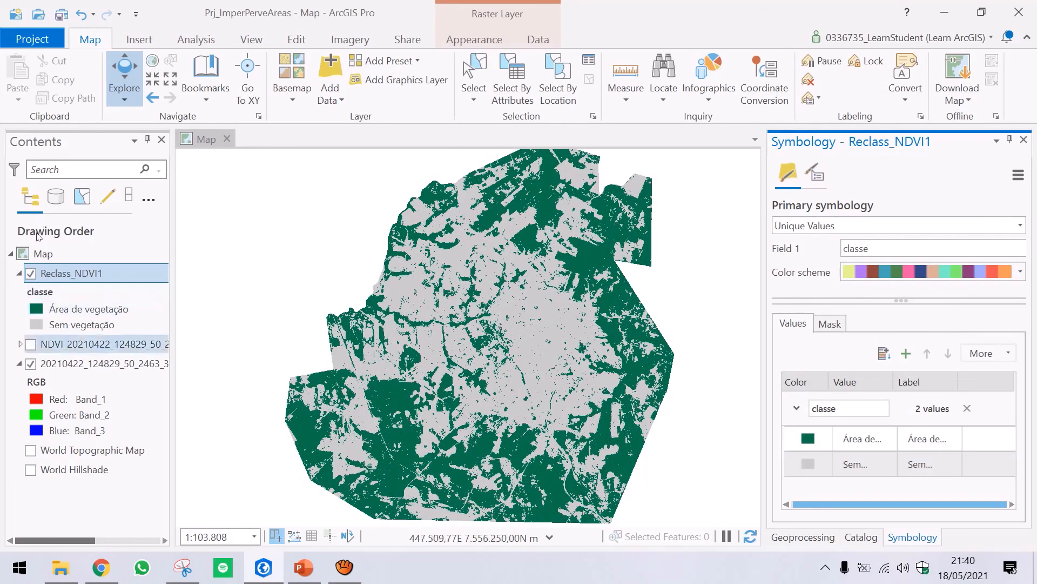
Step: Turn off the 20210422_124829 RGB image layer, save the project, and inspect the classified map
left_click(30, 363)
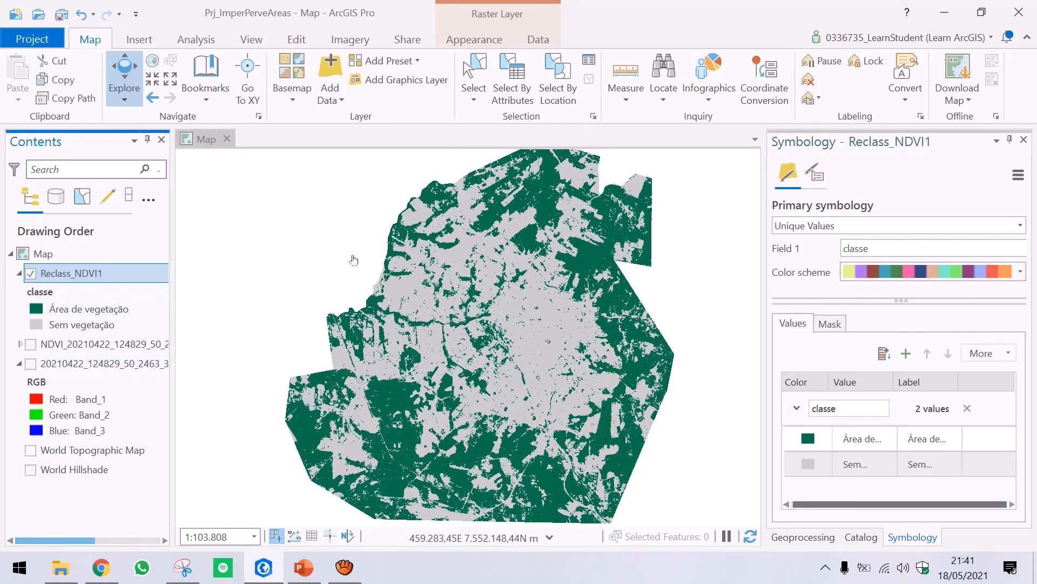
left_click(61, 14)
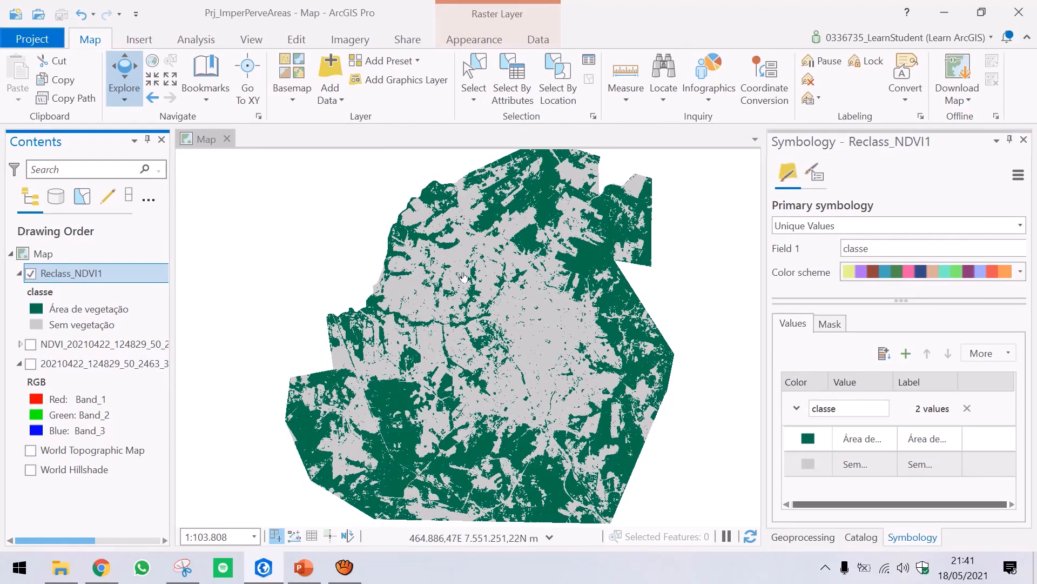
scroll(388, 247, "up", 2)
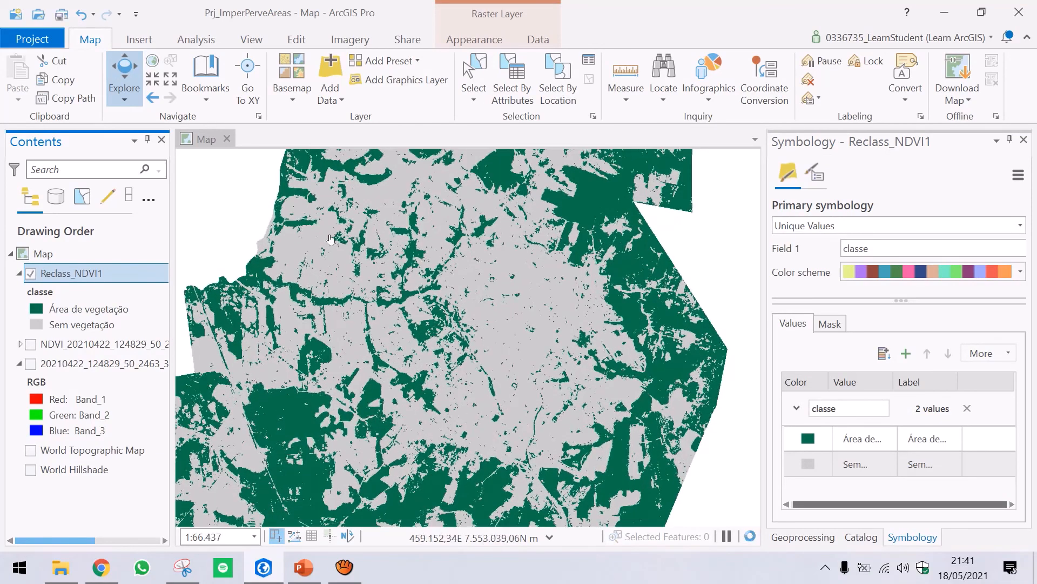
scroll(330, 238, "down", 2)
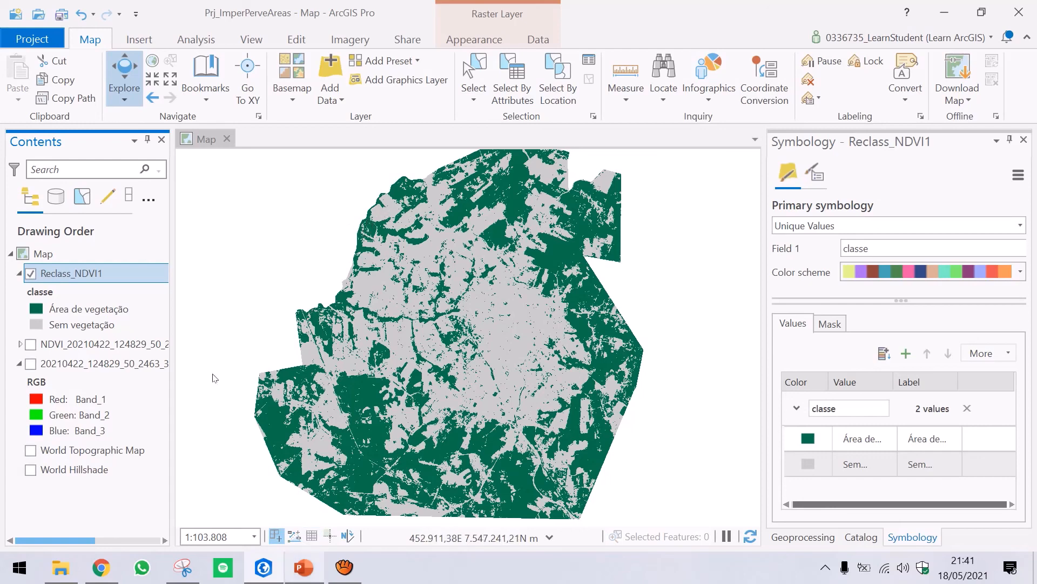
key("alt+Tab")
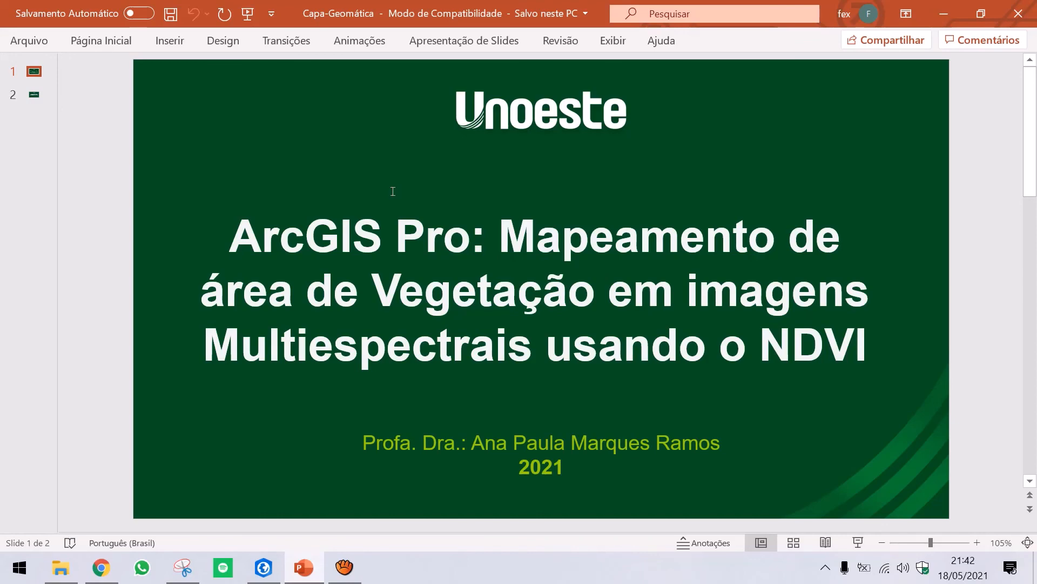
key("alt+Tab")
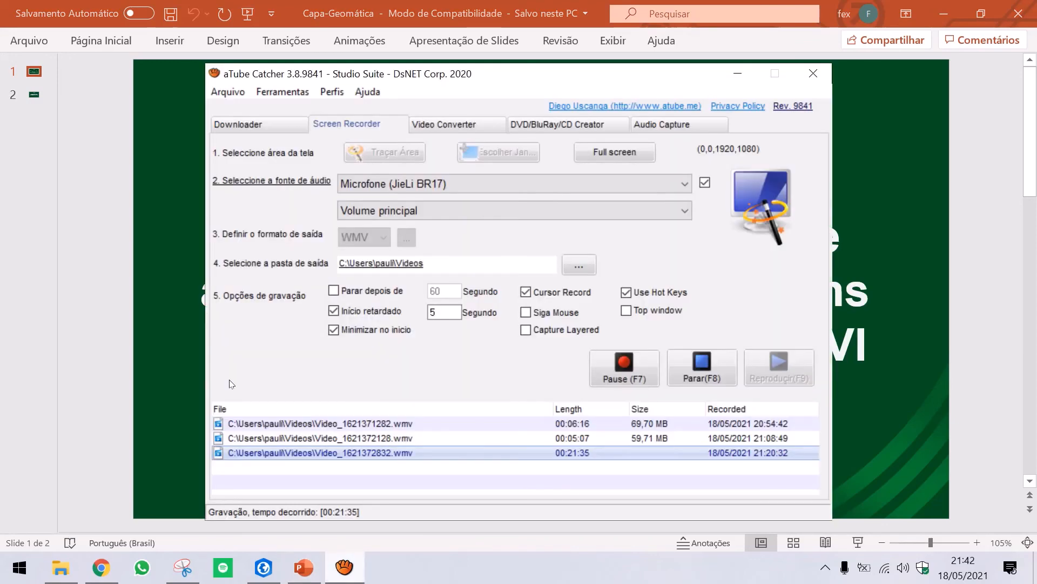